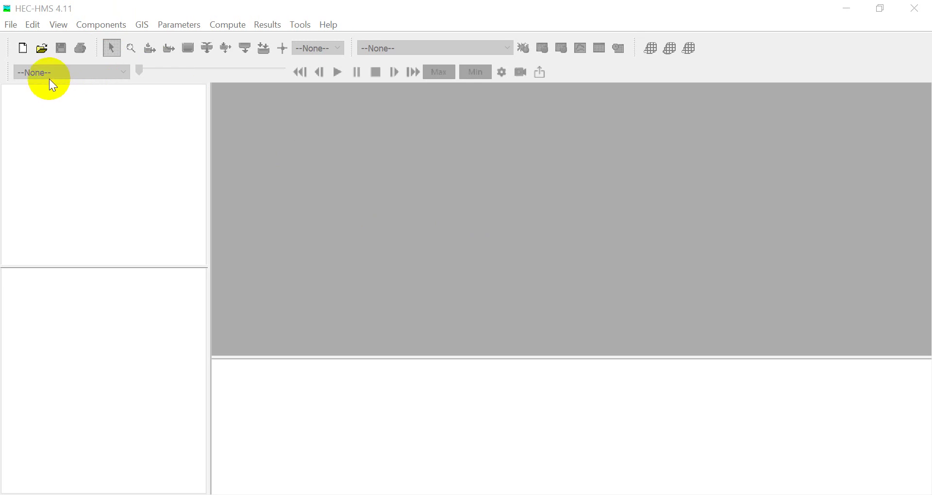
Create the project Exercise1-Hydrograph with Metric as its default unit system
click(24, 51)
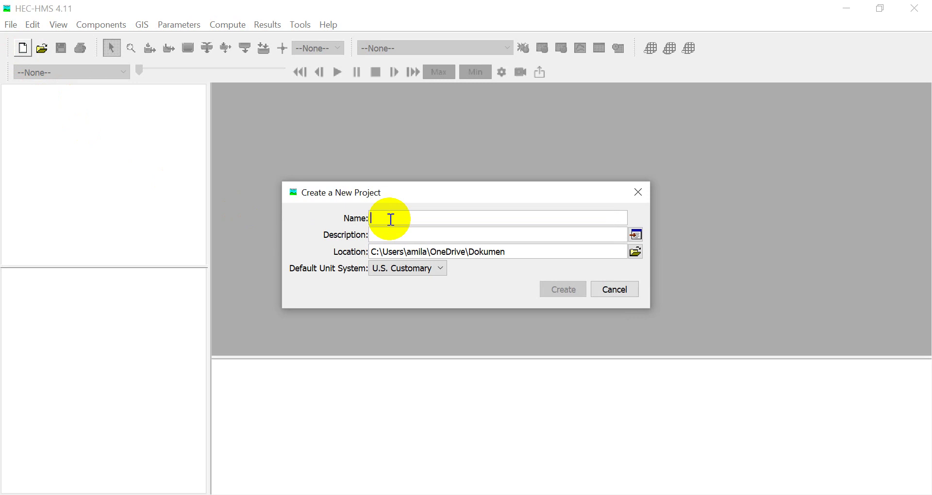
text(Ex)
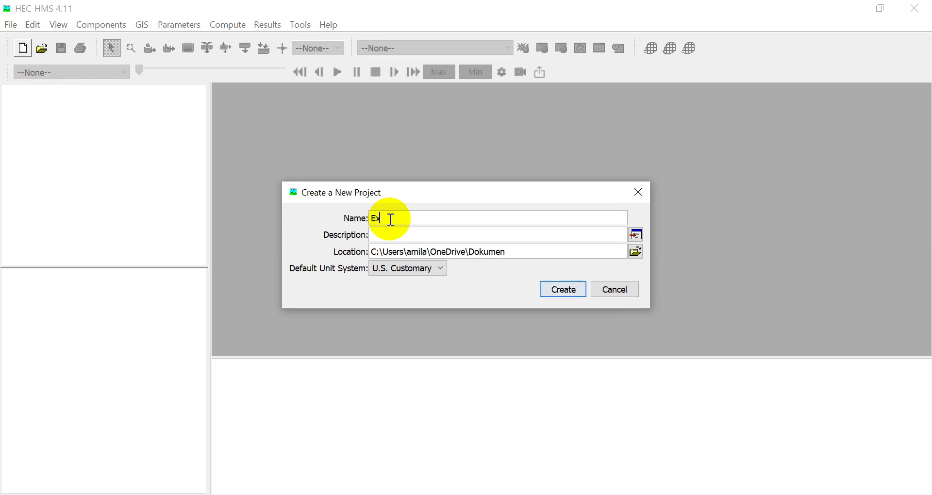
text(ercise1-Hydrograph)
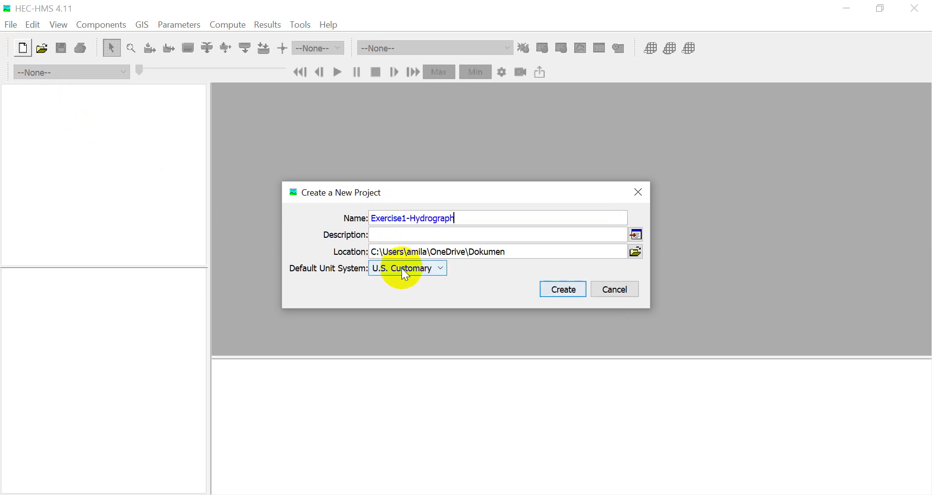
click(414, 269)
click(412, 281)
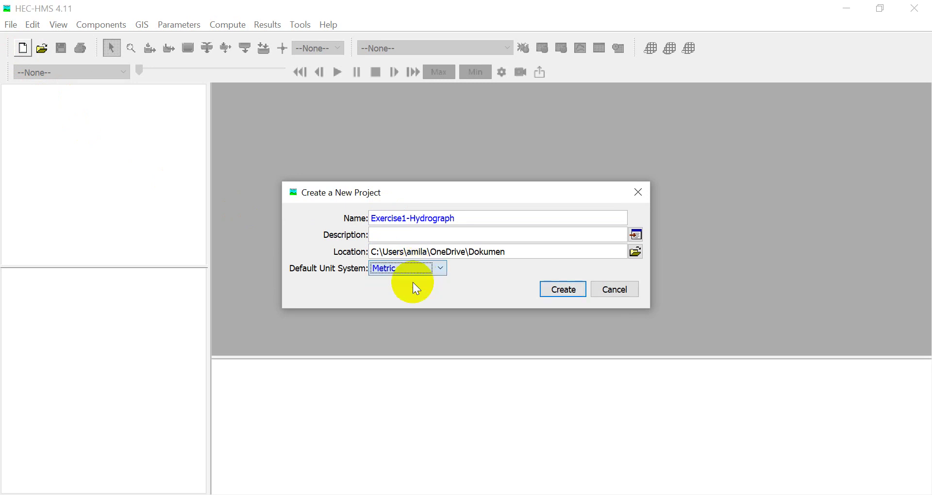
click(559, 293)
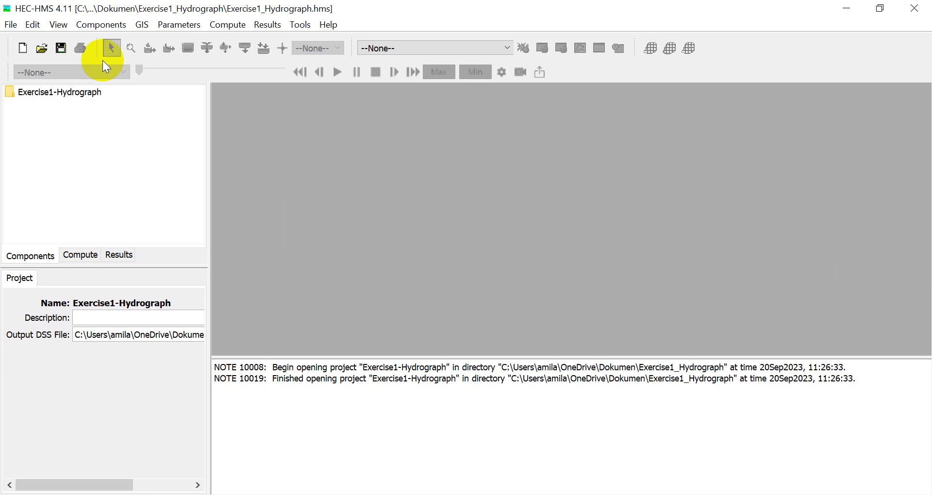
Create basin model Basin 1 in the Basin Model Manager and open its map window
click(102, 25)
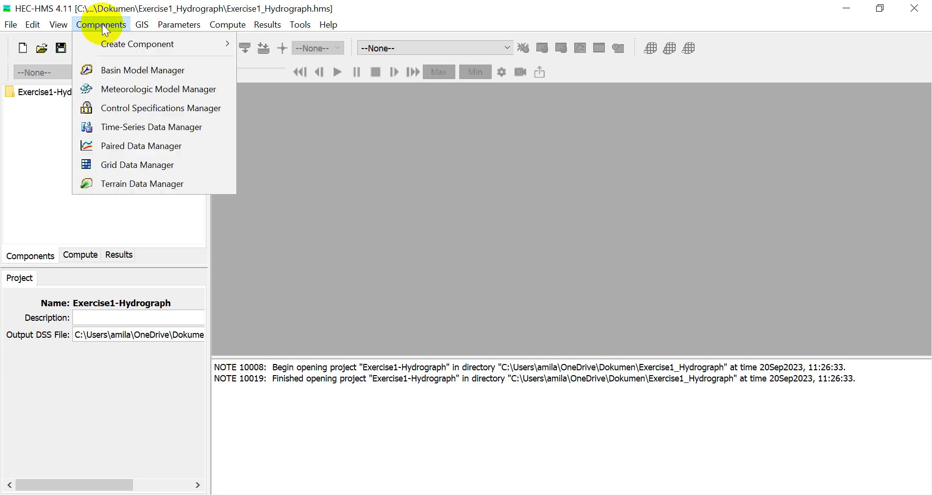
click(118, 69)
click(328, 164)
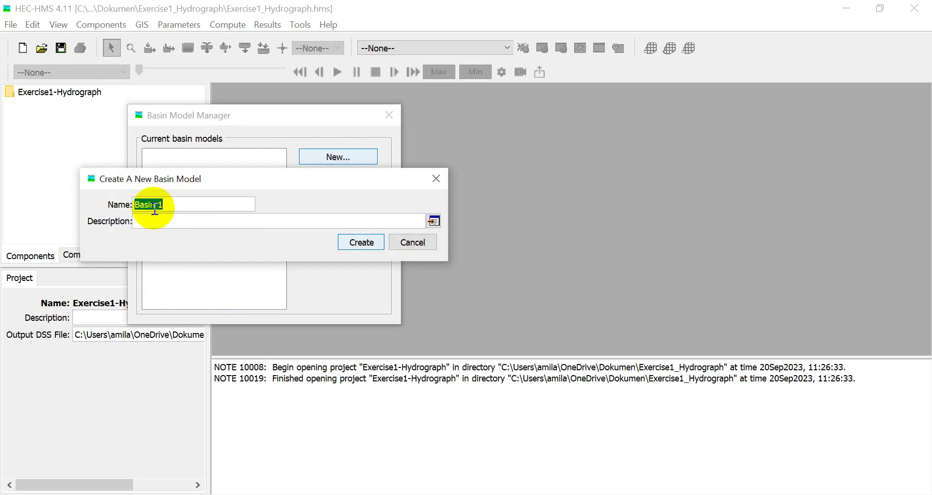
click(368, 240)
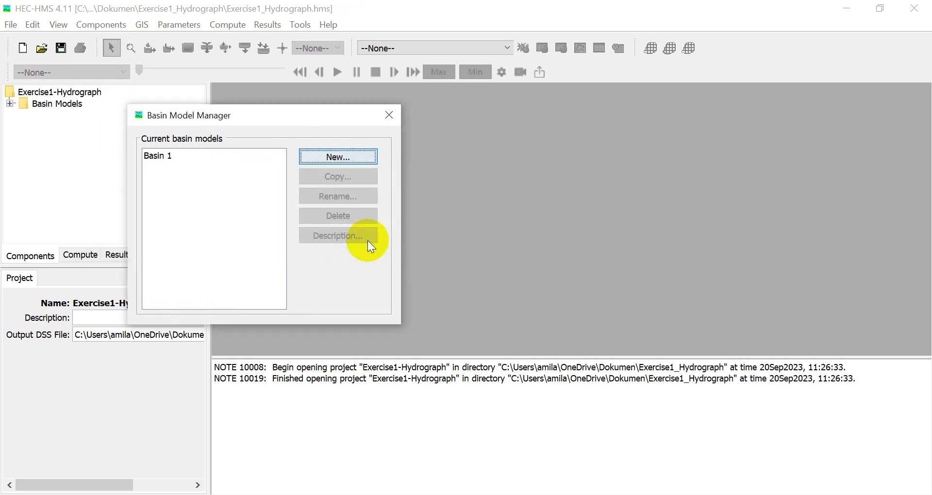
click(389, 115)
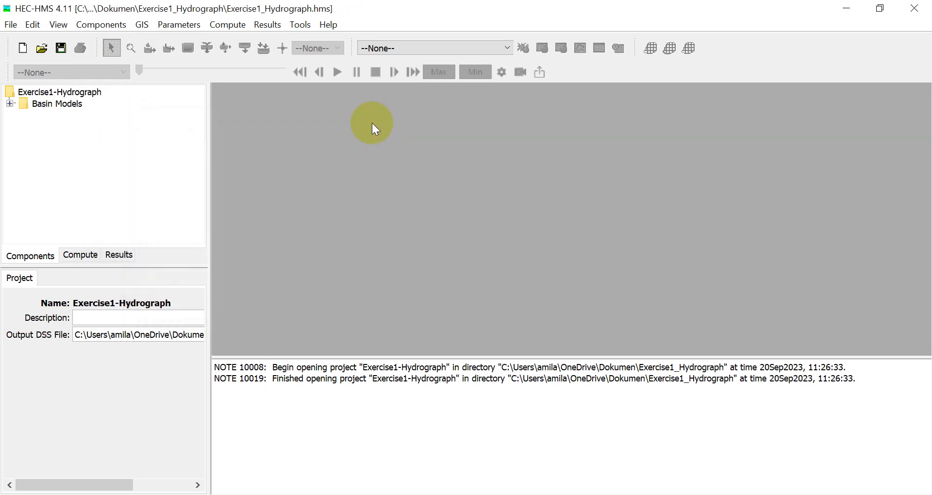
click(10, 106)
double_click(41, 115)
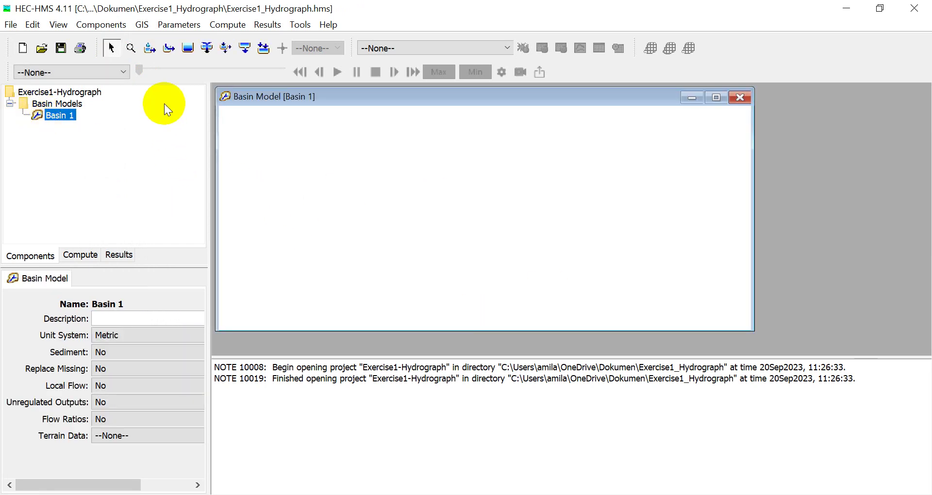
Add cop_marikh_poly.shp as a Basin 1 map layer without a coordinate system, then enlarge the map
click(60, 23)
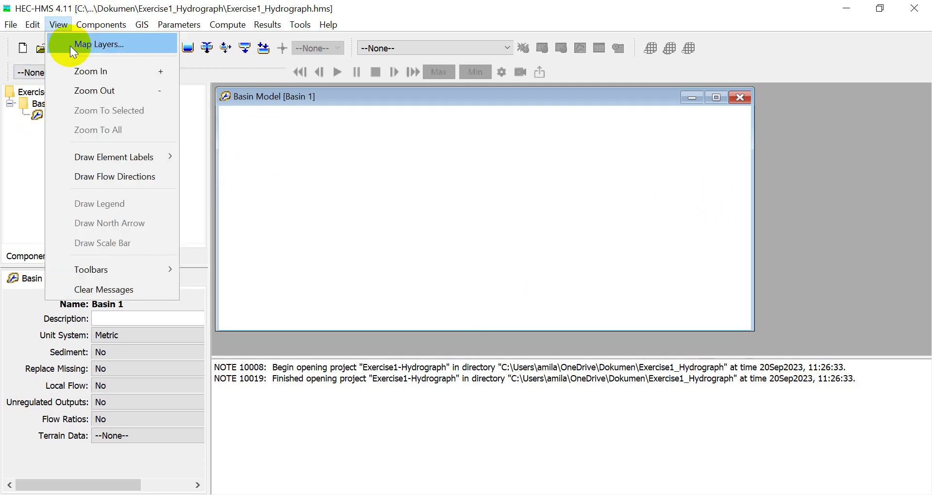
click(70, 46)
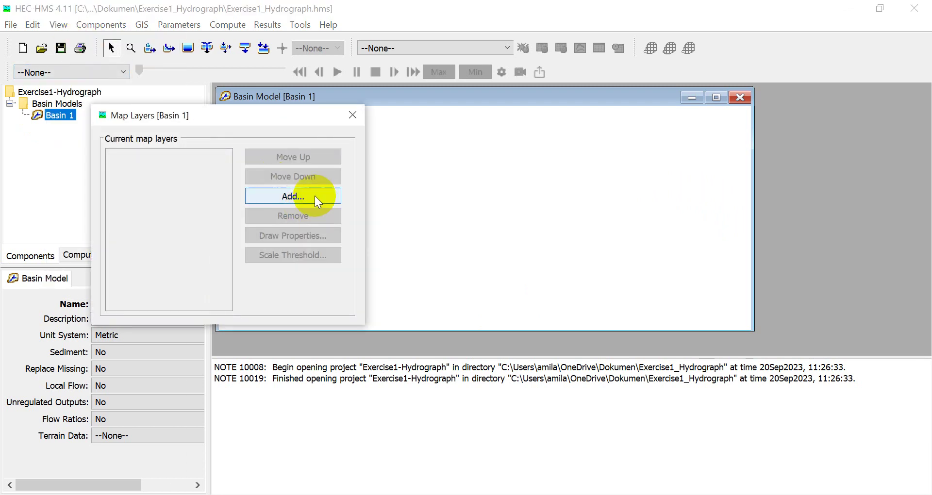
click(314, 196)
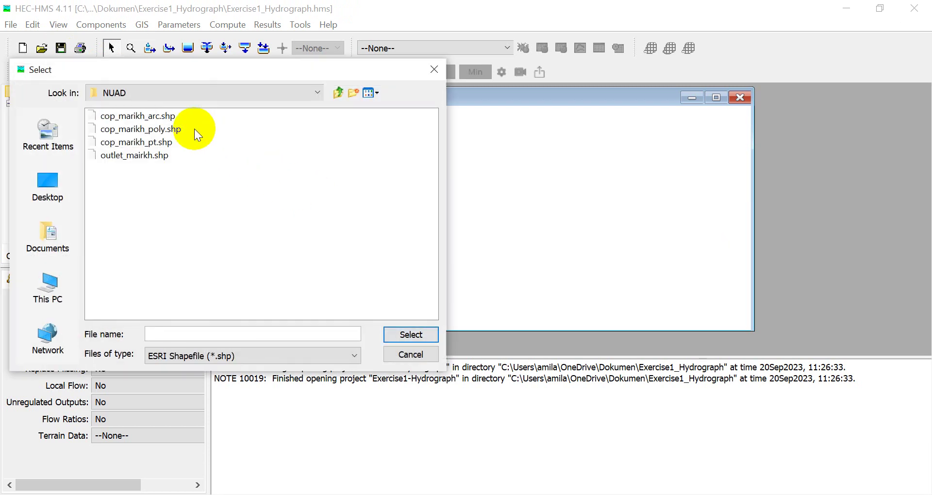
click(165, 128)
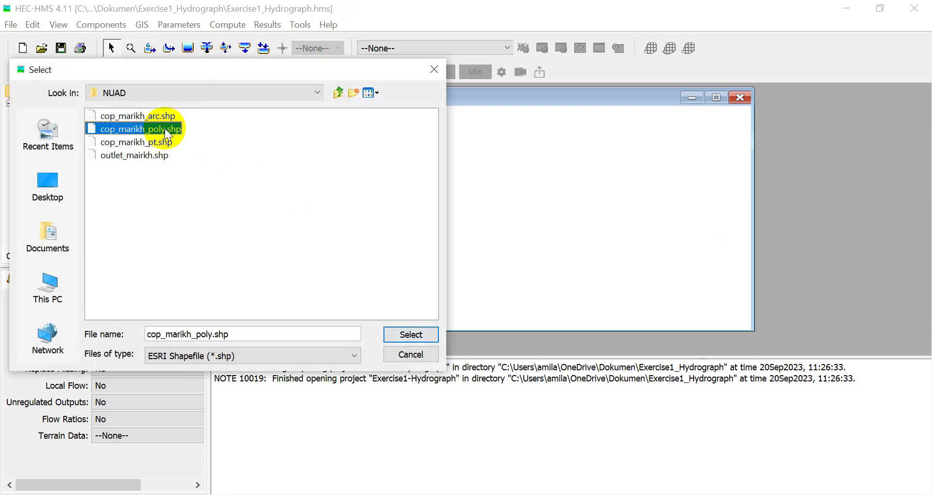
click(397, 332)
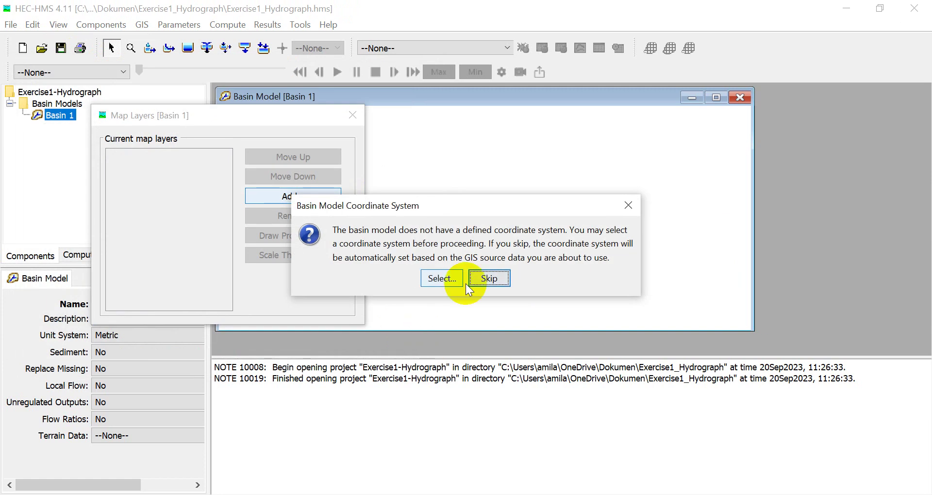
click(489, 279)
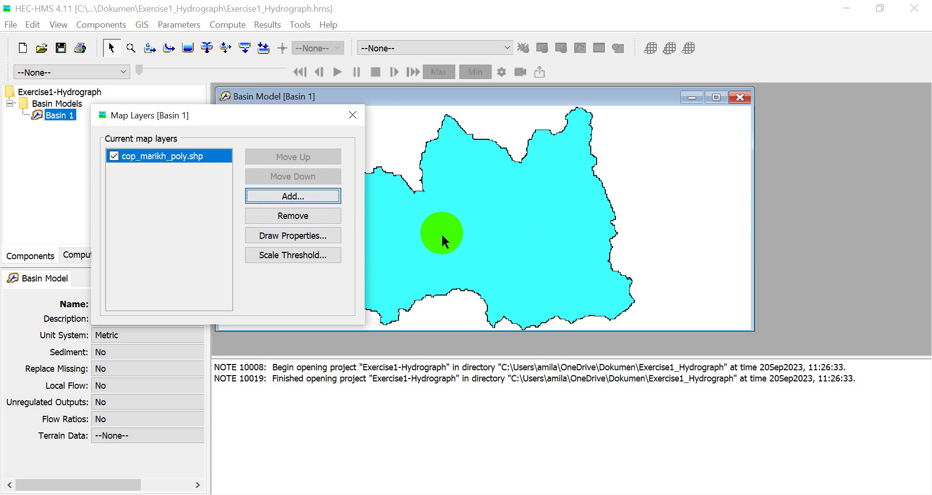
click(353, 115)
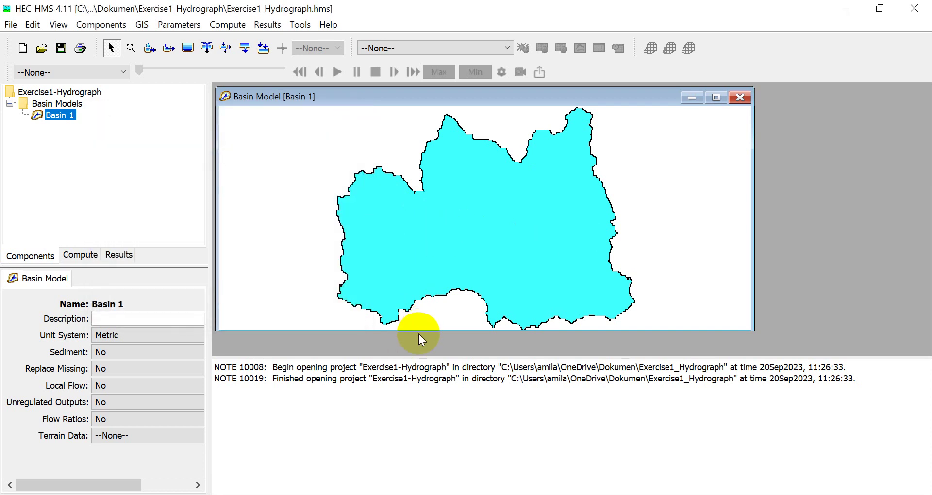
drag(418, 331, 418, 371)
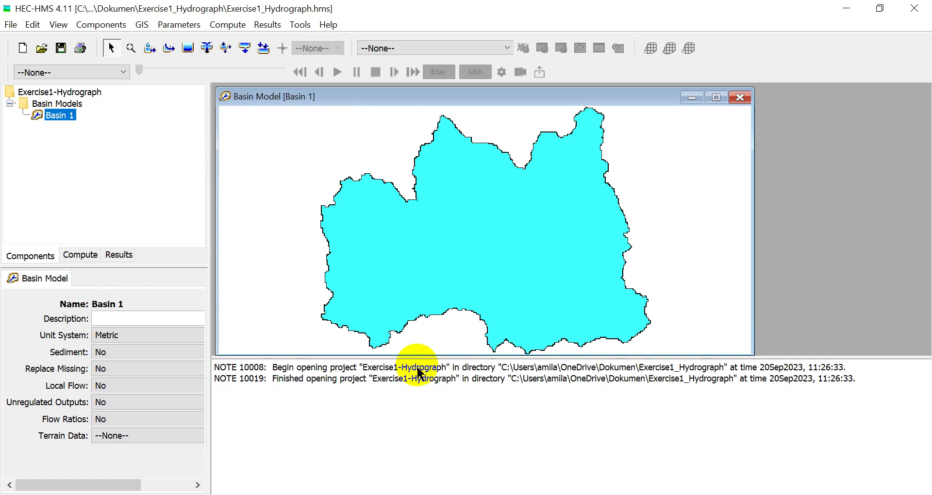
Place Subbasin-1 on the basin's east edge
click(151, 48)
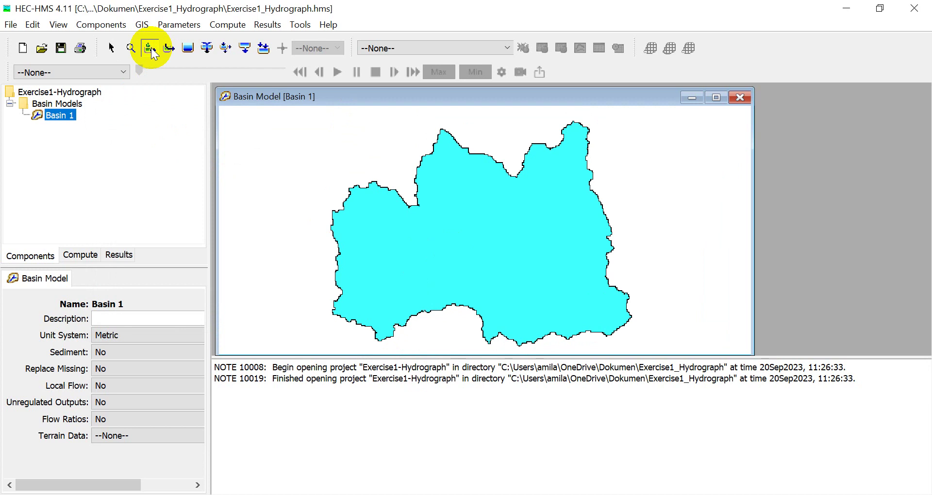
click(587, 199)
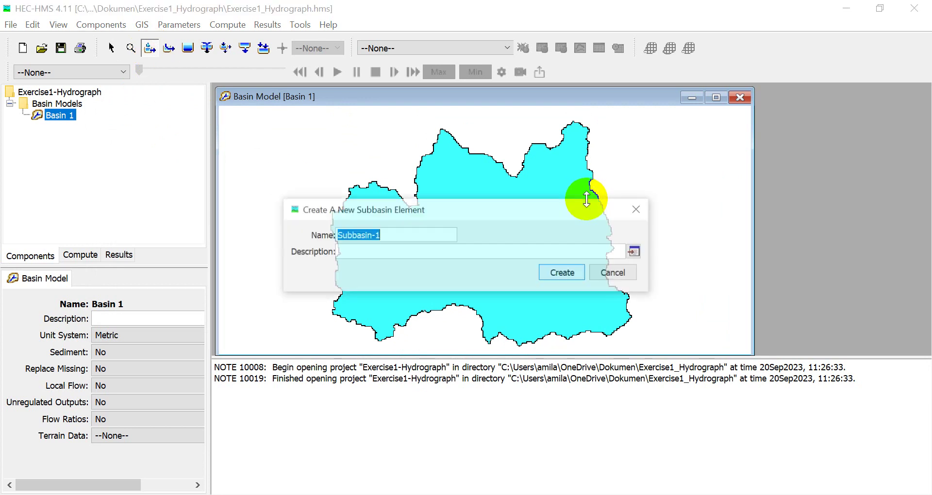
click(556, 271)
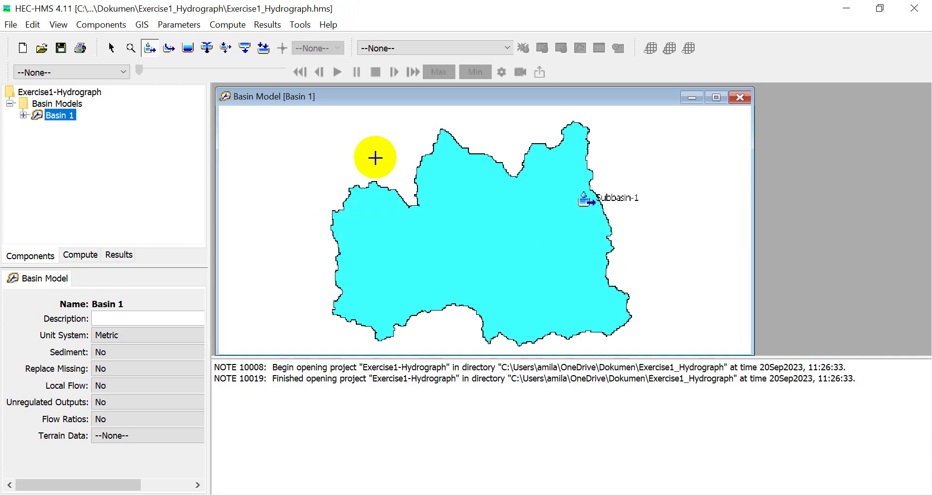
Place Sink-1 on the basin's west edge and select Subbasin-1 in the tree
click(263, 47)
click(345, 268)
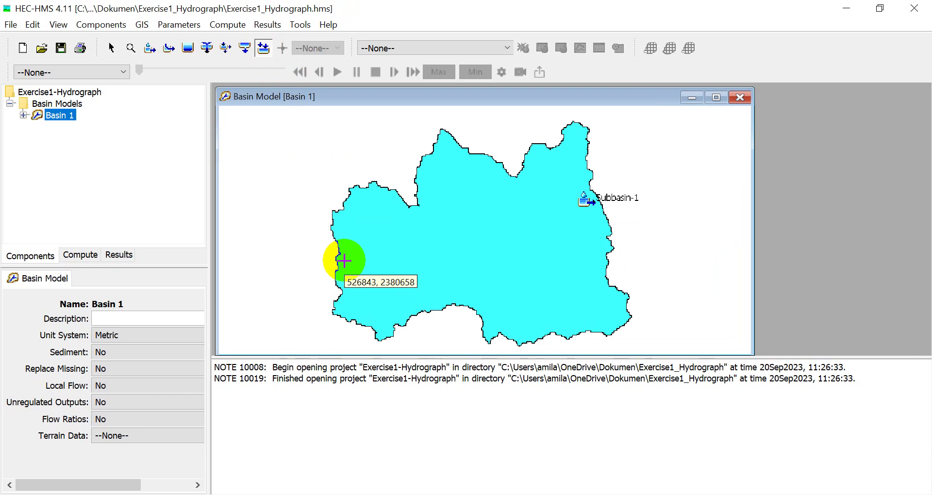
click(344, 261)
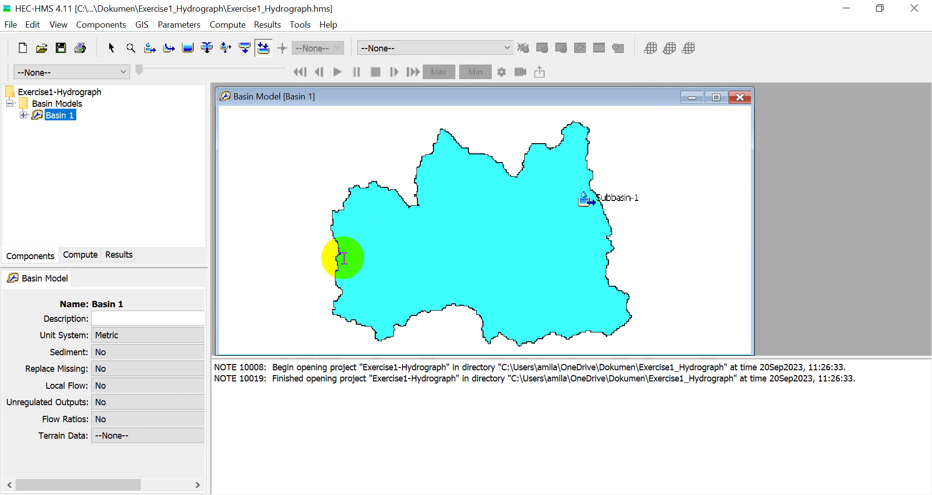
click(563, 272)
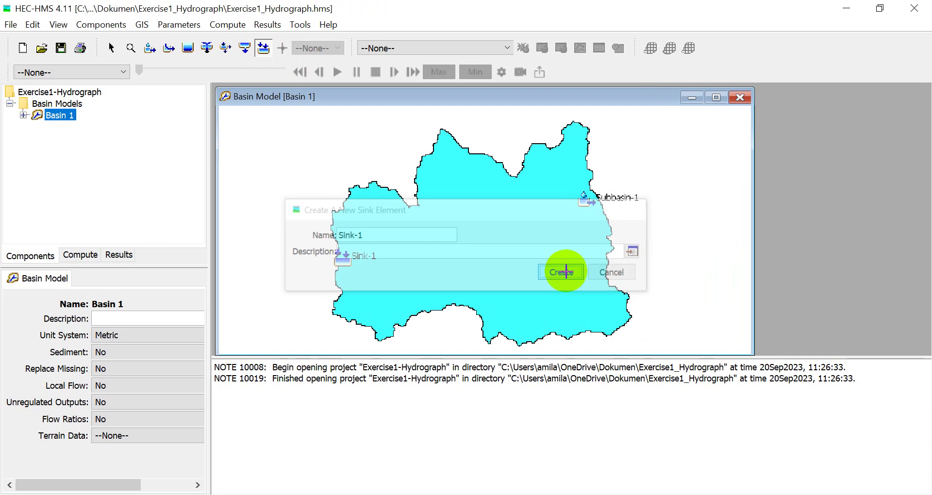
click(22, 114)
click(62, 126)
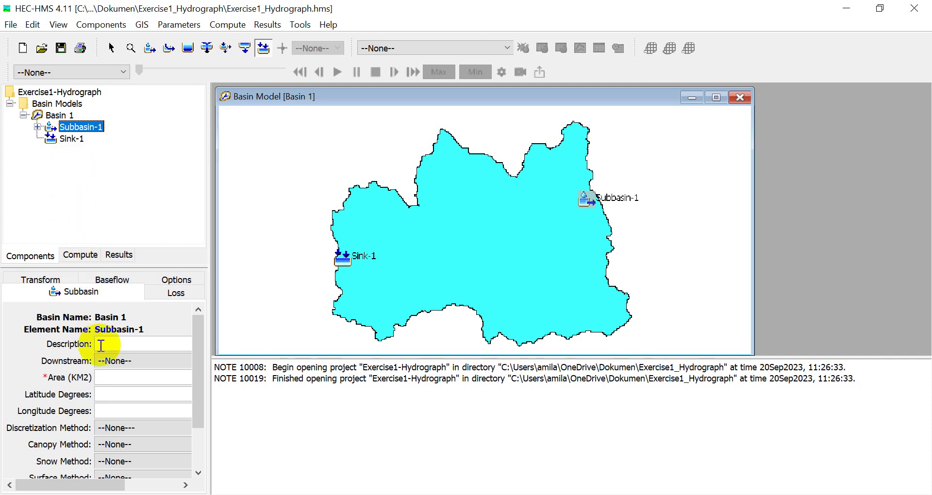
Route Subbasin-1 downstream to Sink-1 and set its area to 33 km²
click(119, 361)
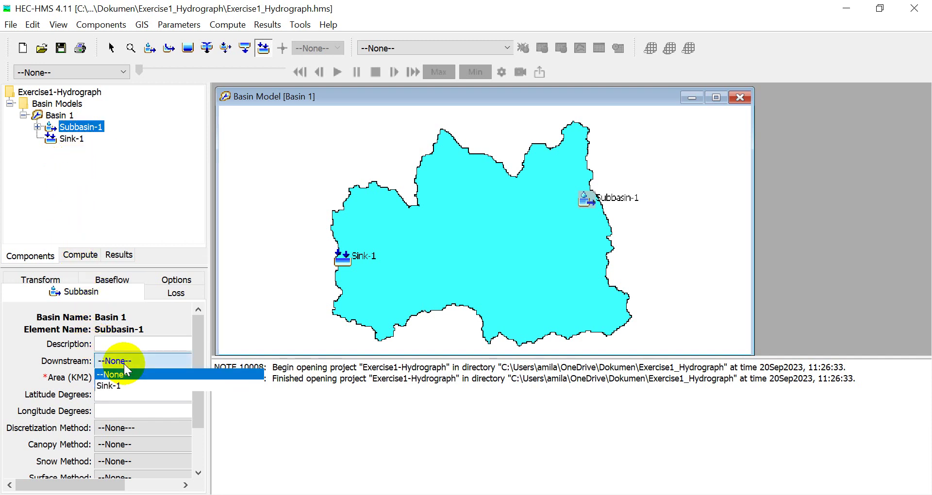
click(117, 384)
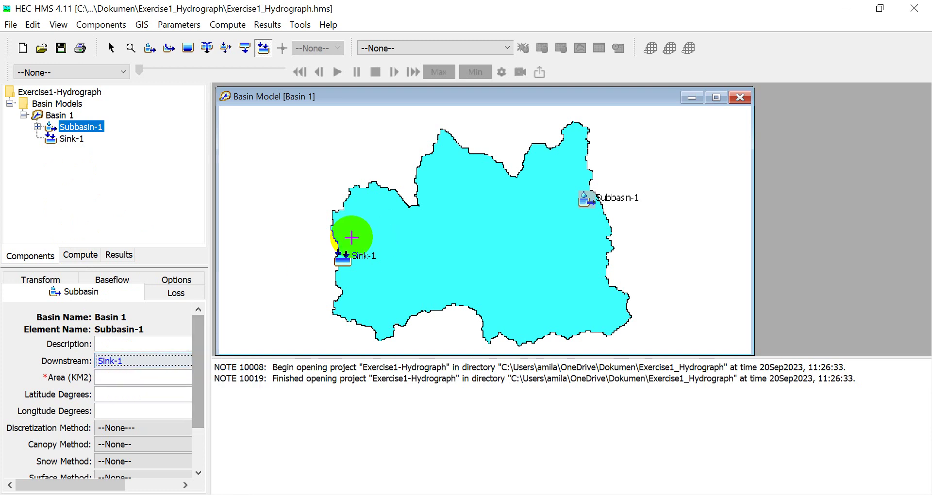
click(127, 378)
text(33)
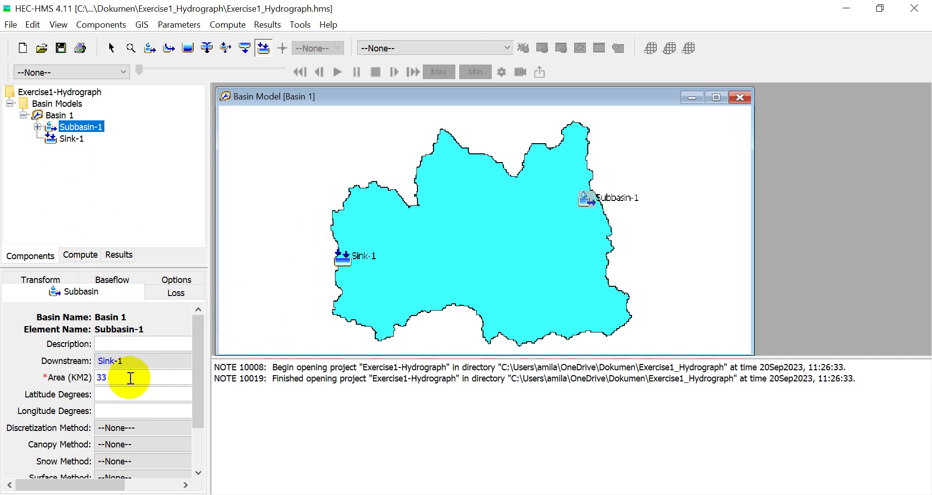
drag(196, 337, 199, 388)
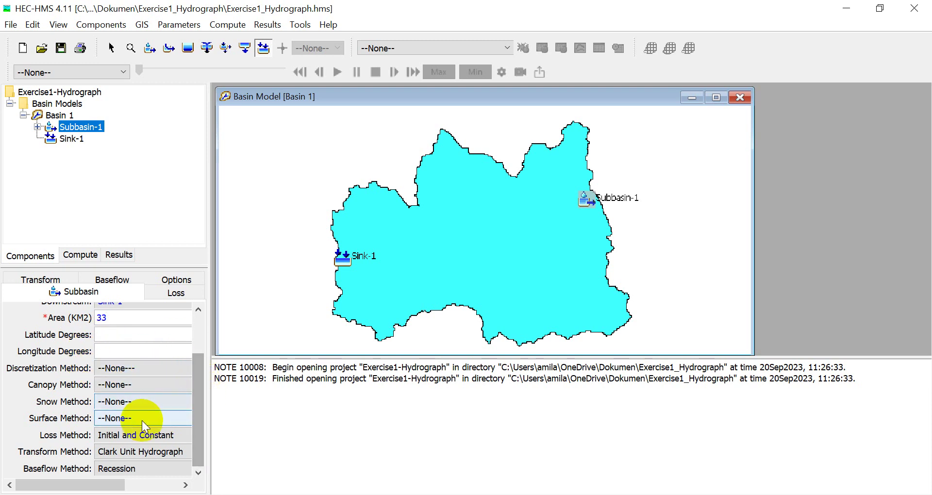
Choose SCS Curve Number loss, SCS Unit Hydrograph transform and no baseflow method
click(117, 435)
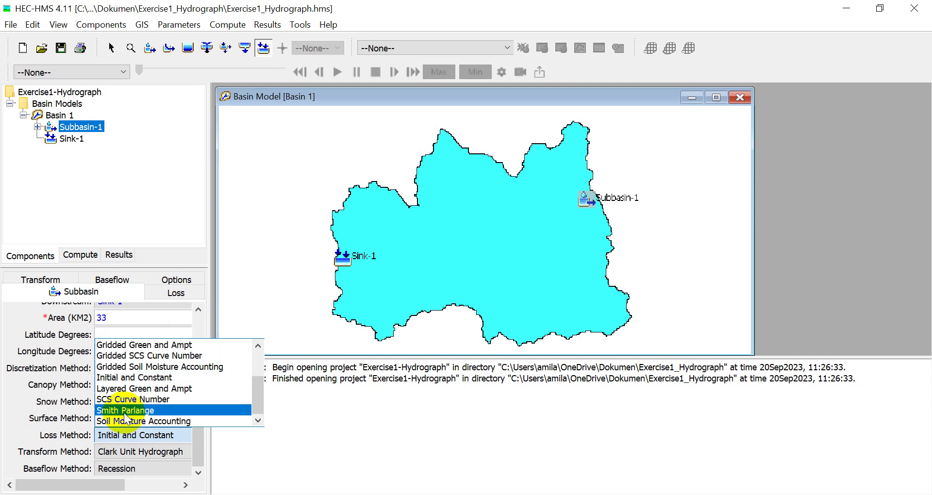
click(149, 400)
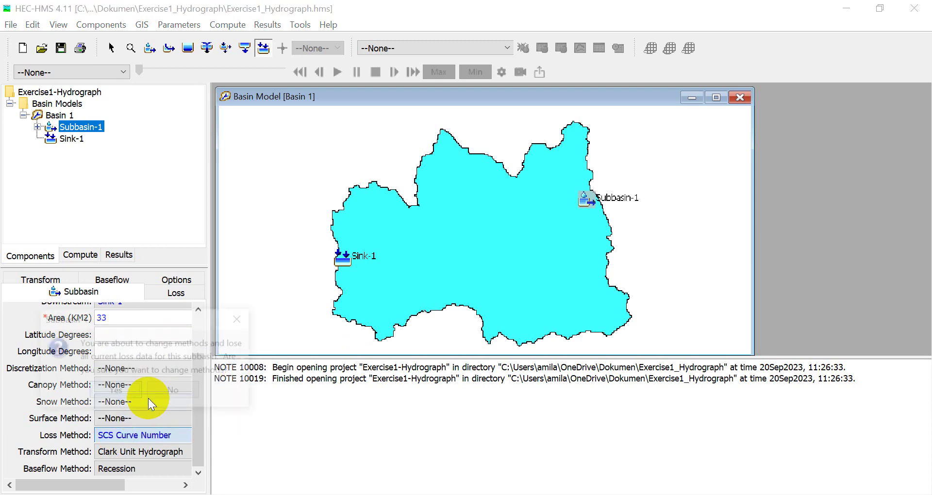
click(122, 389)
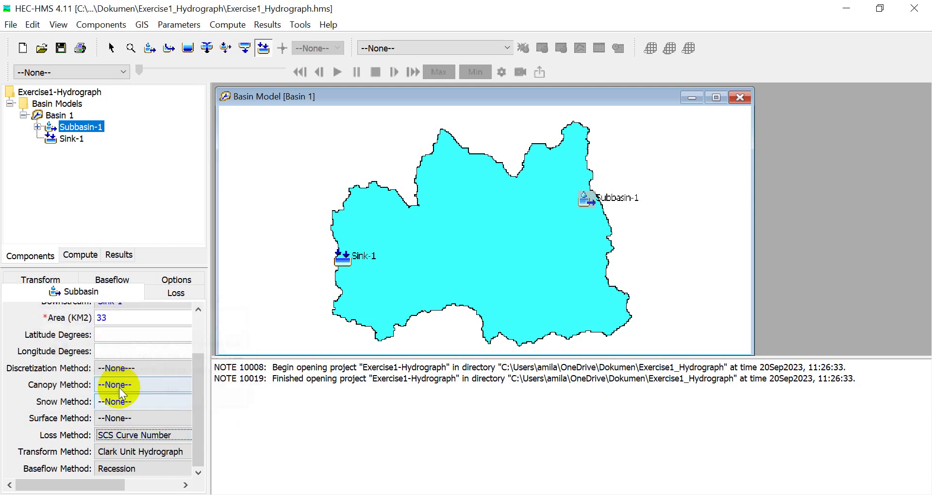
click(134, 451)
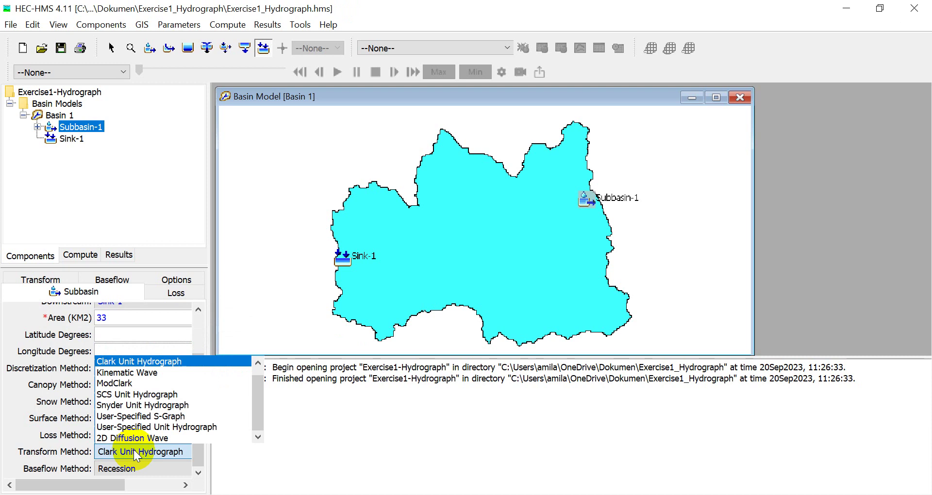
click(147, 395)
click(124, 392)
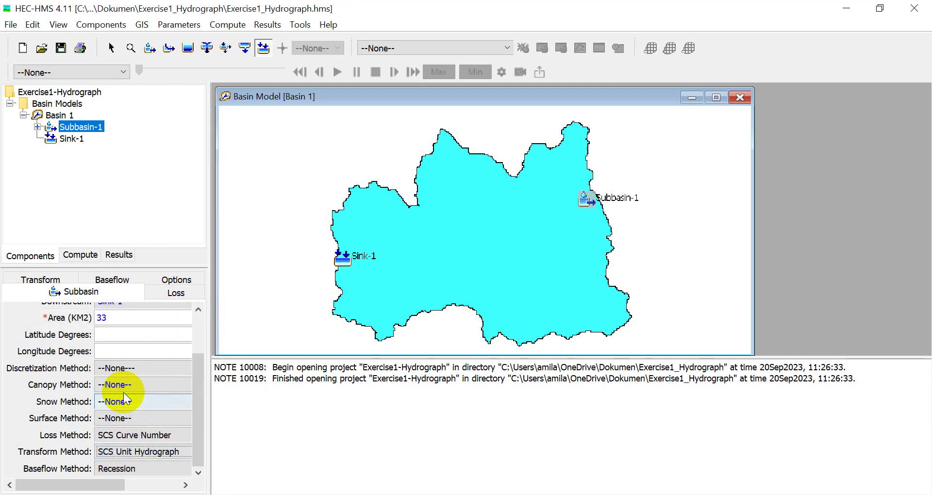
click(117, 468)
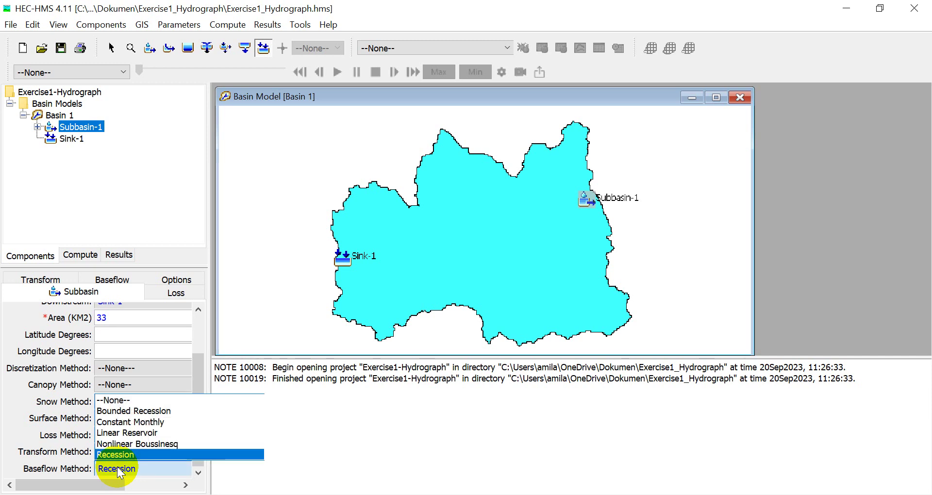
click(131, 402)
click(123, 391)
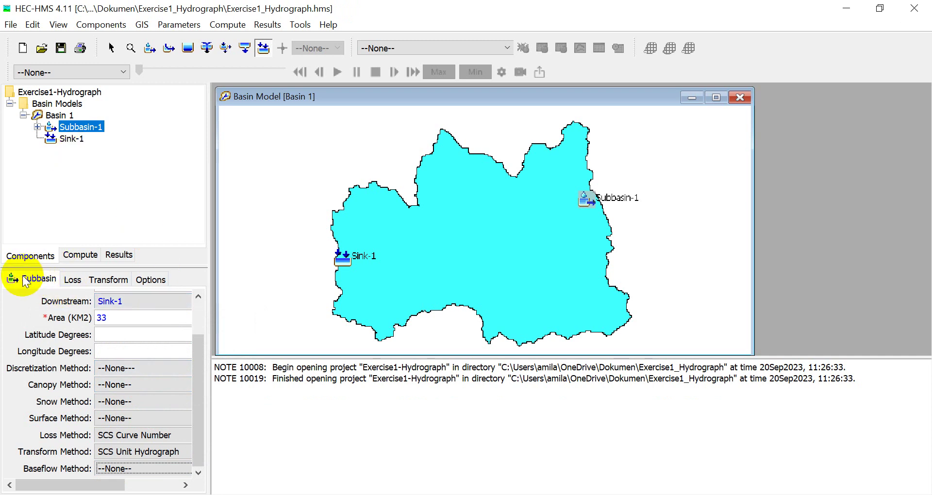
Set Subbasin-1's loss to 5 mm initial abstraction, curve number 85, 5% impervious
click(71, 280)
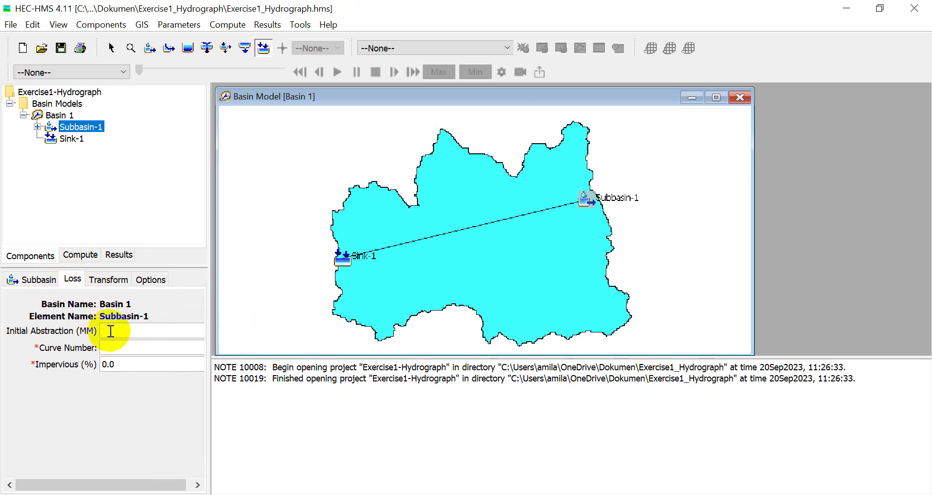
click(111, 333)
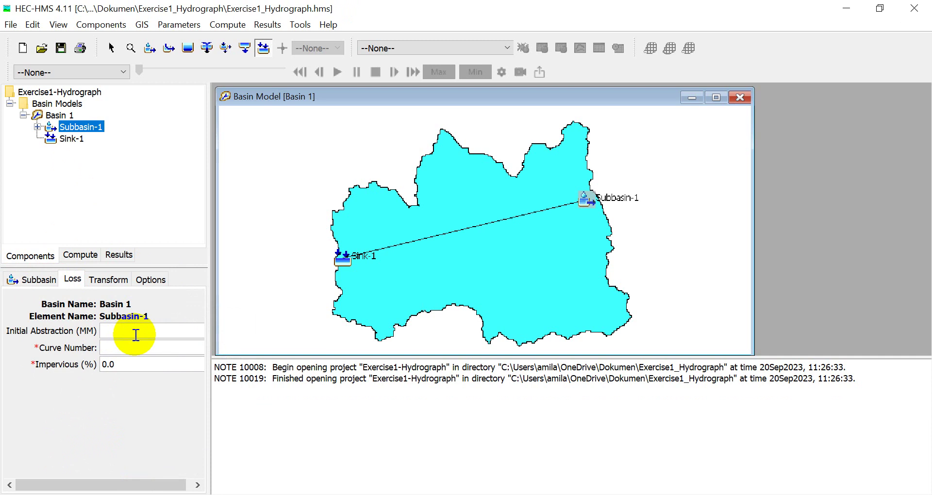
text(5)
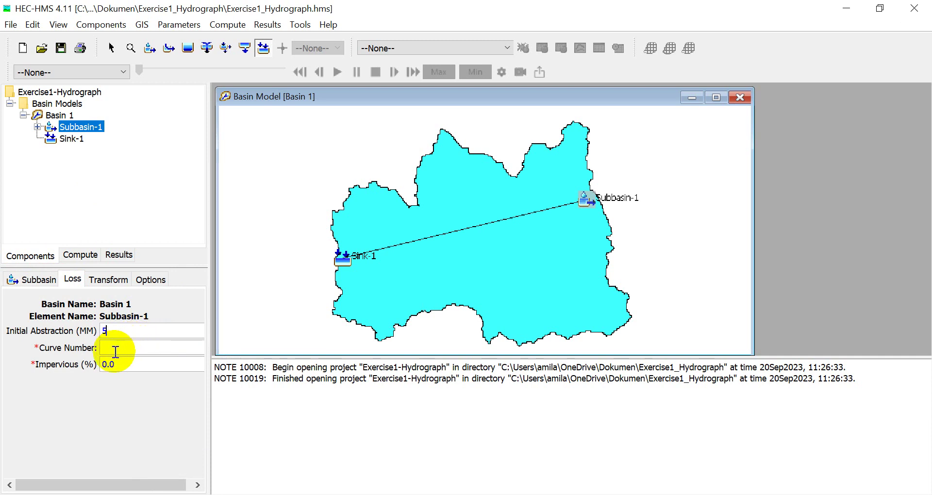
click(119, 348)
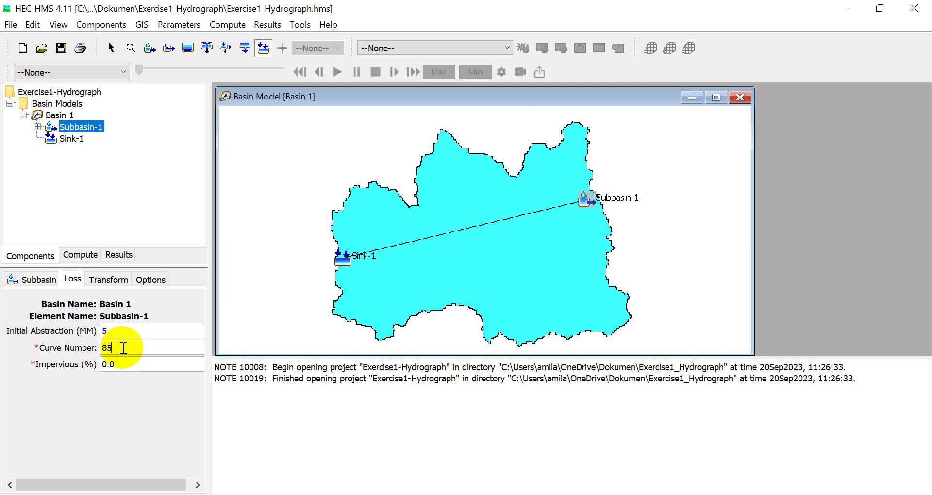
click(122, 365)
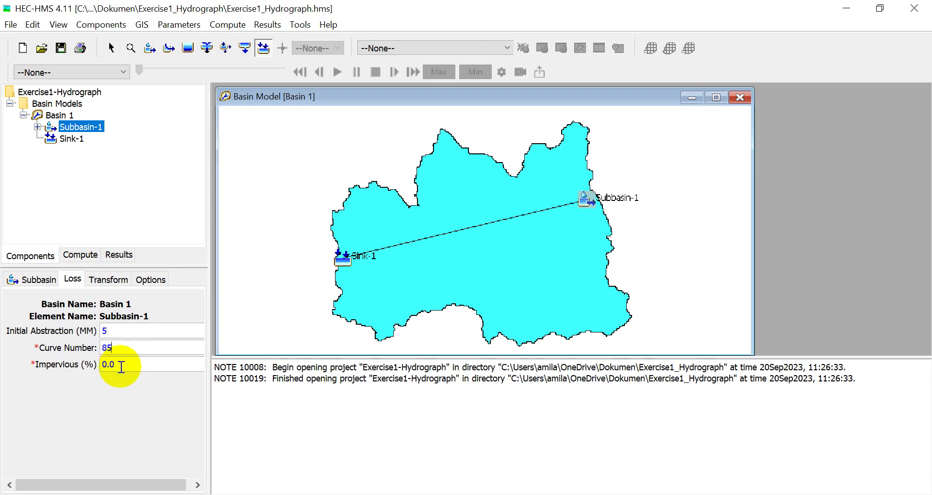
drag(121, 366, 104, 367)
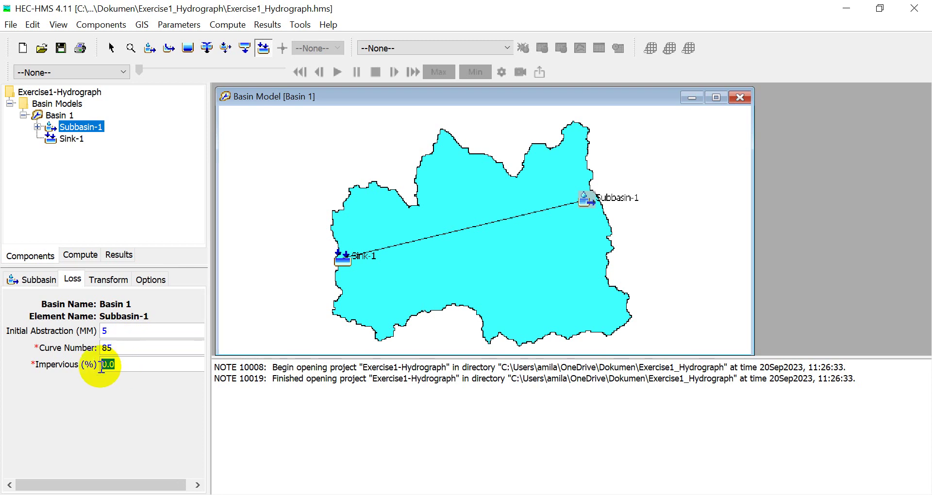
text(5)
Set the SCS Unit Hydrograph lag time to 15 minutes
click(113, 280)
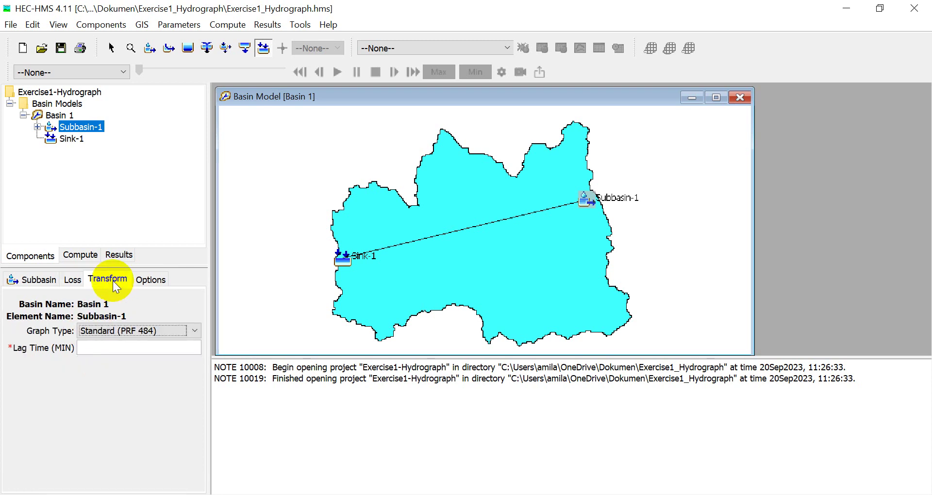
click(91, 349)
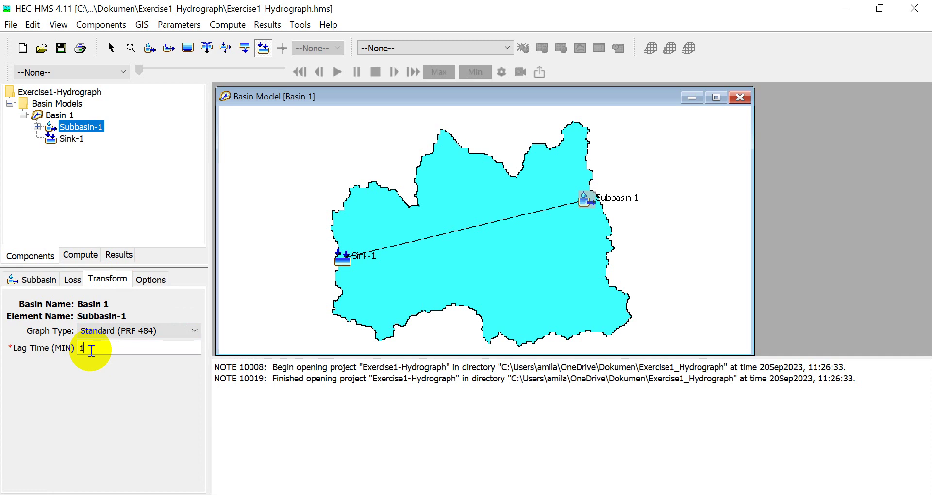
key(Return)
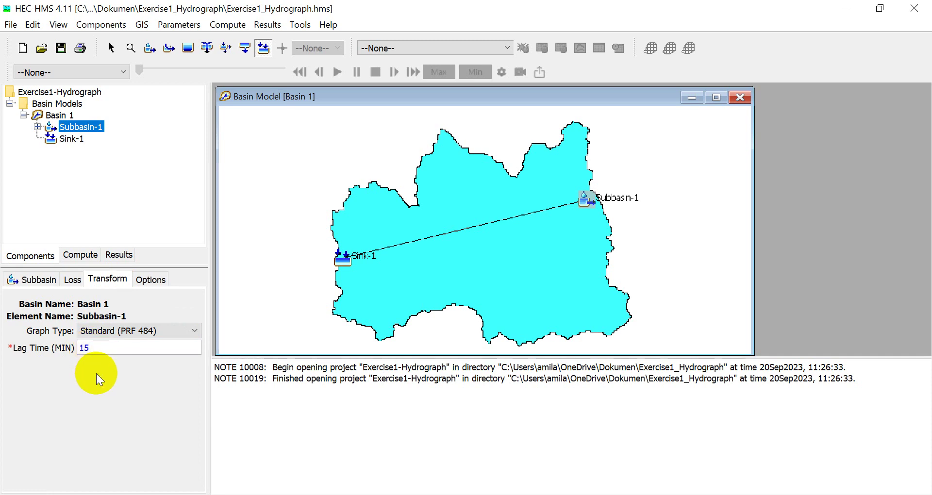
click(153, 281)
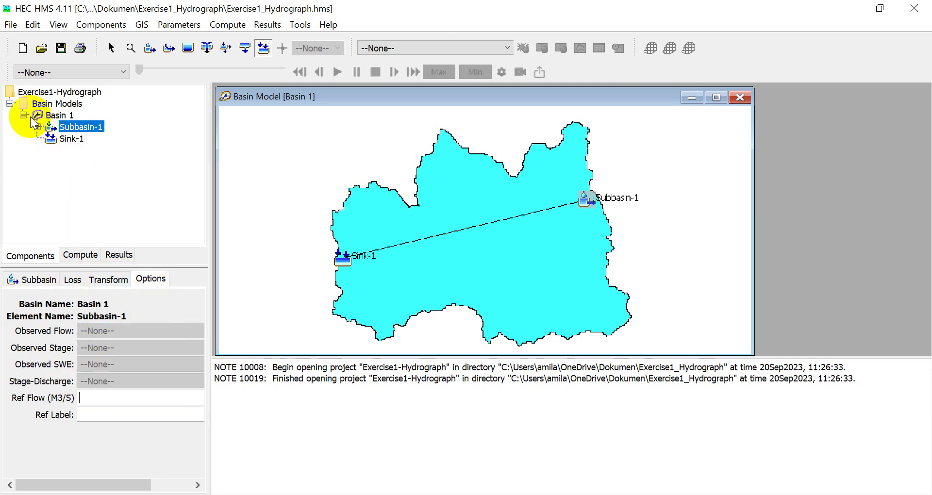
Create meteorologic model 'RP 2 years' and select it in the project tree
click(119, 27)
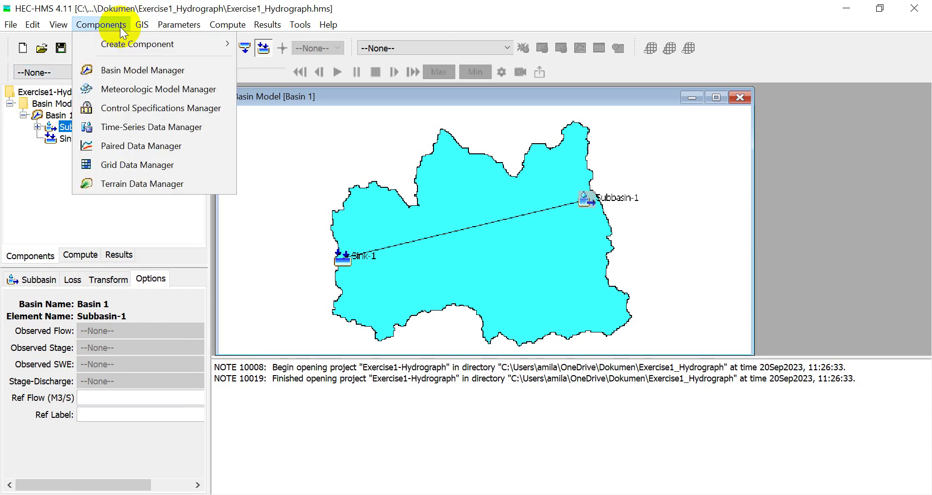
click(128, 91)
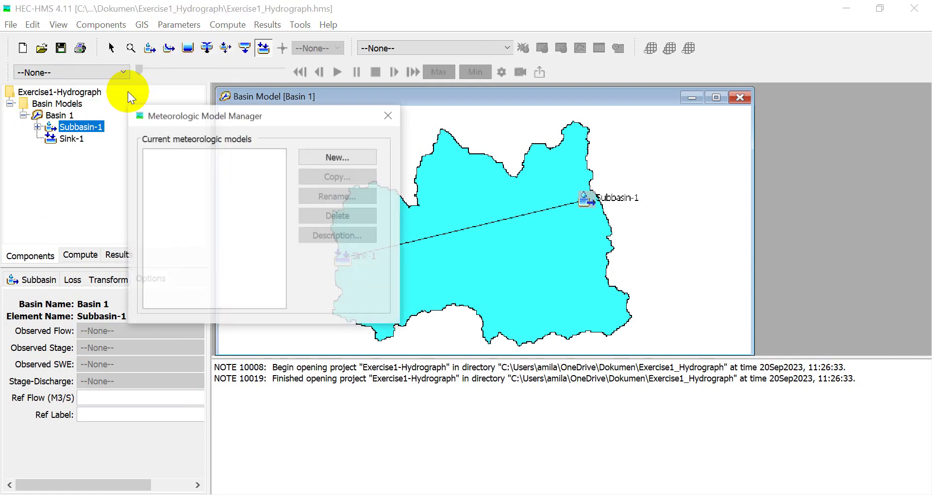
click(311, 158)
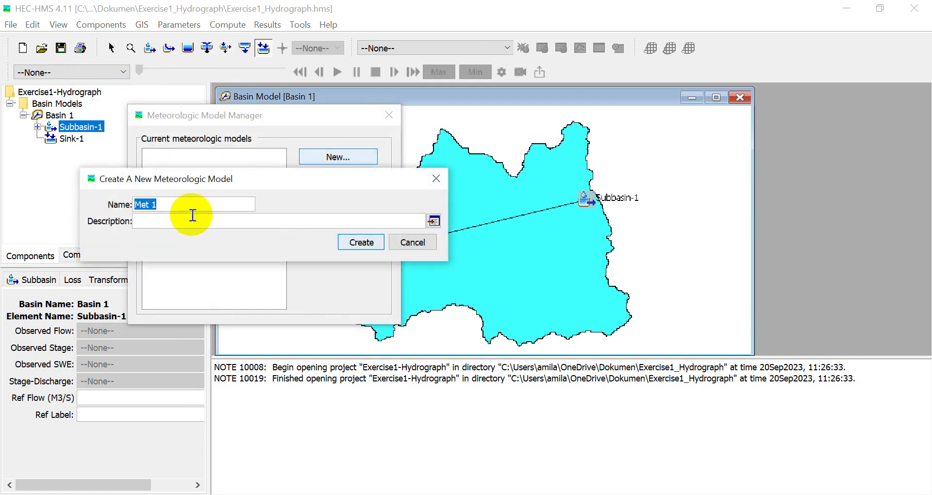
text(RP 2 years)
click(359, 243)
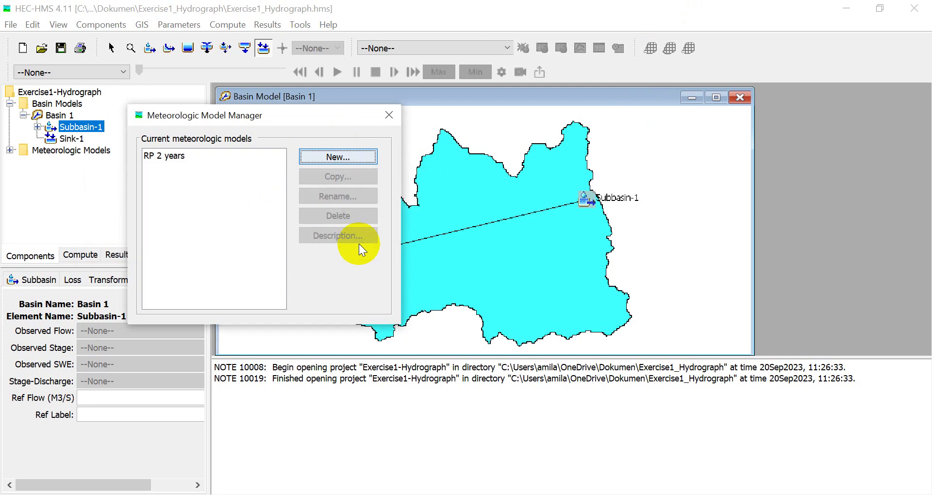
click(10, 150)
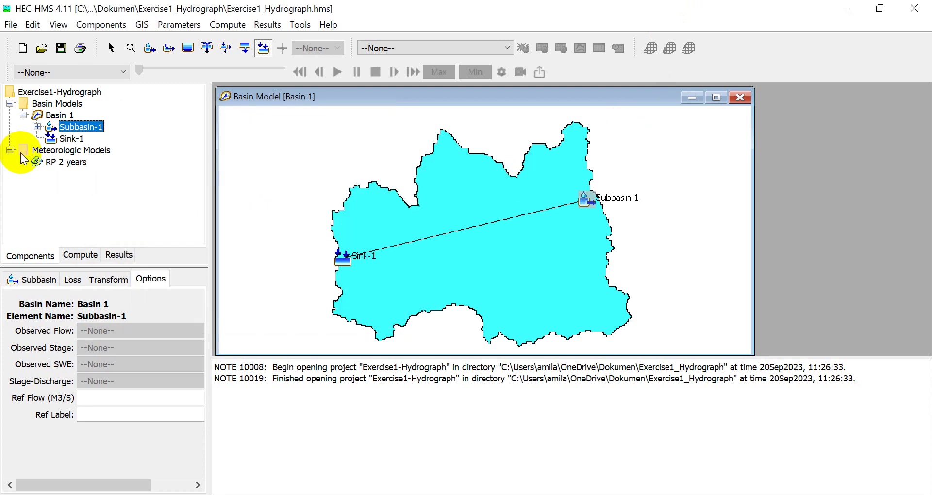
click(56, 162)
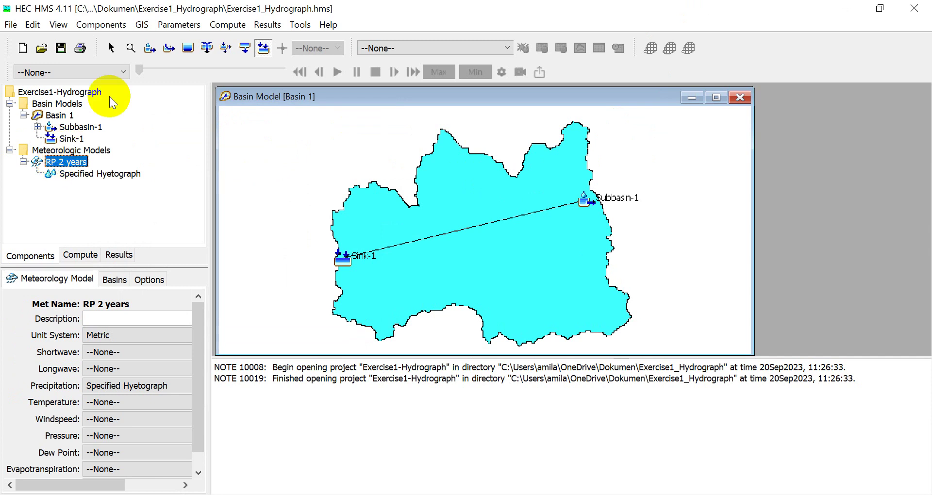
click(113, 26)
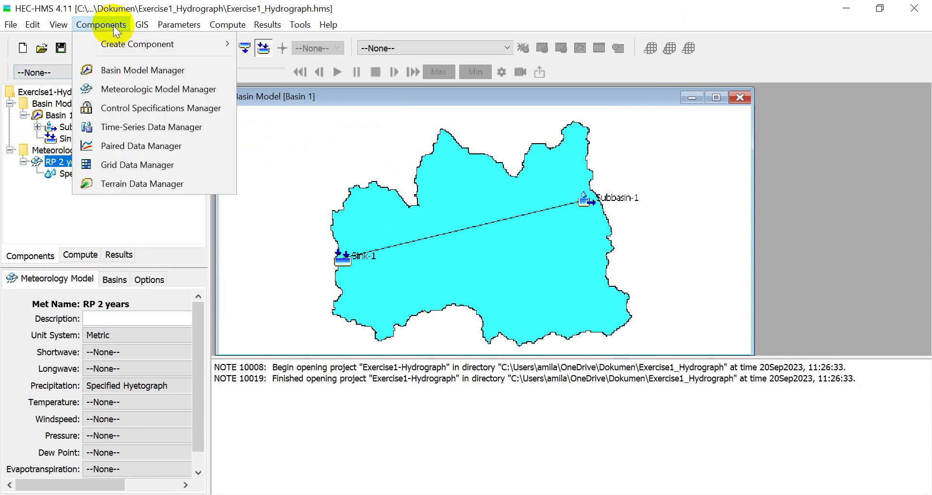
Create control specification Control 1 and close the open managers
click(121, 109)
click(307, 156)
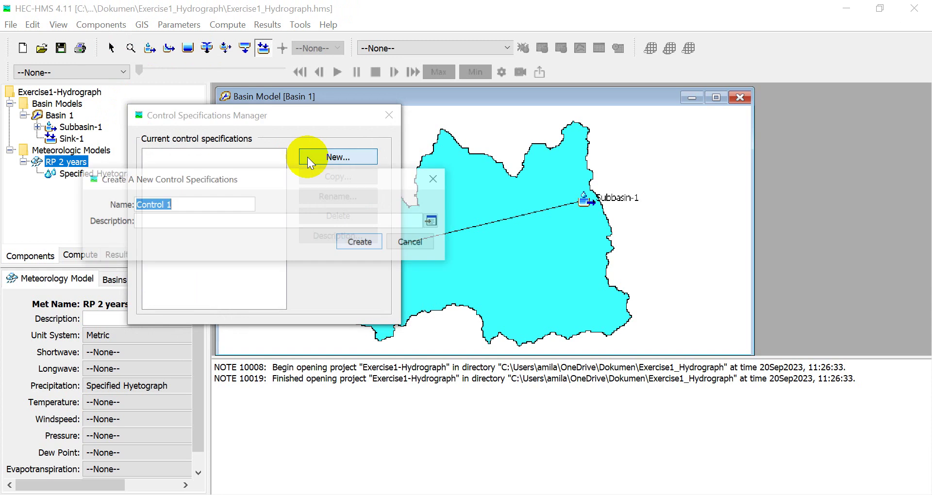
click(351, 240)
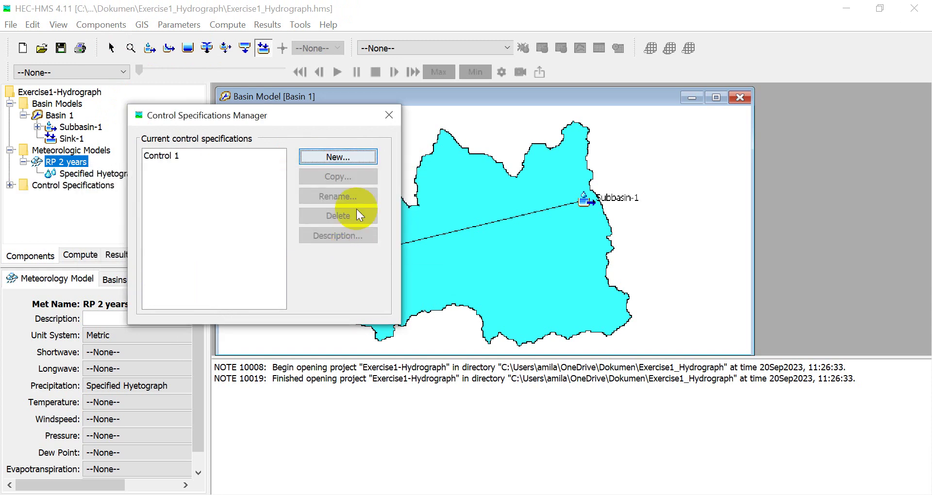
click(386, 116)
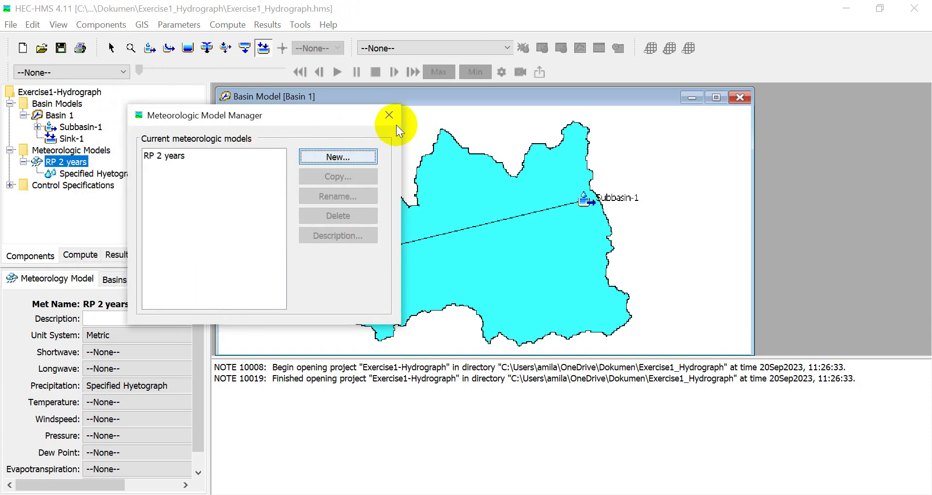
click(389, 115)
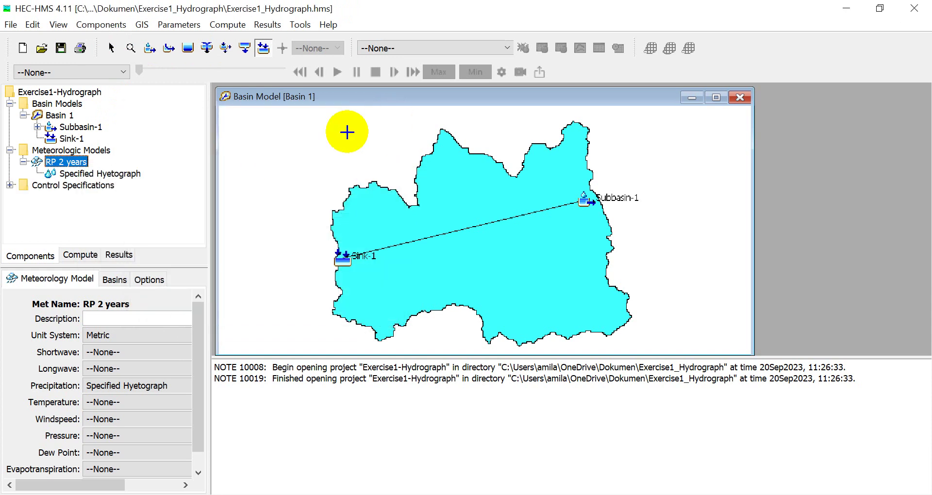
Create a precipitation gage time series named 'Prec 2 years' in the Time-Series Data Manager
click(10, 150)
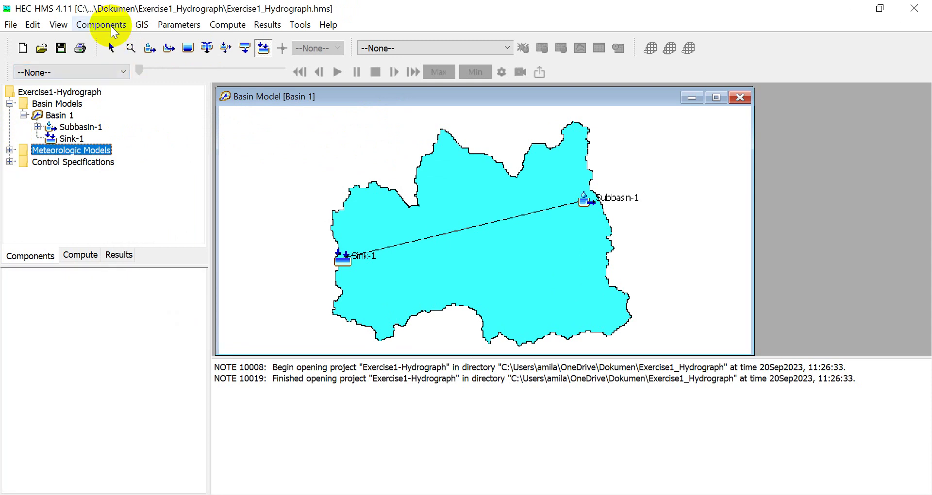
click(112, 27)
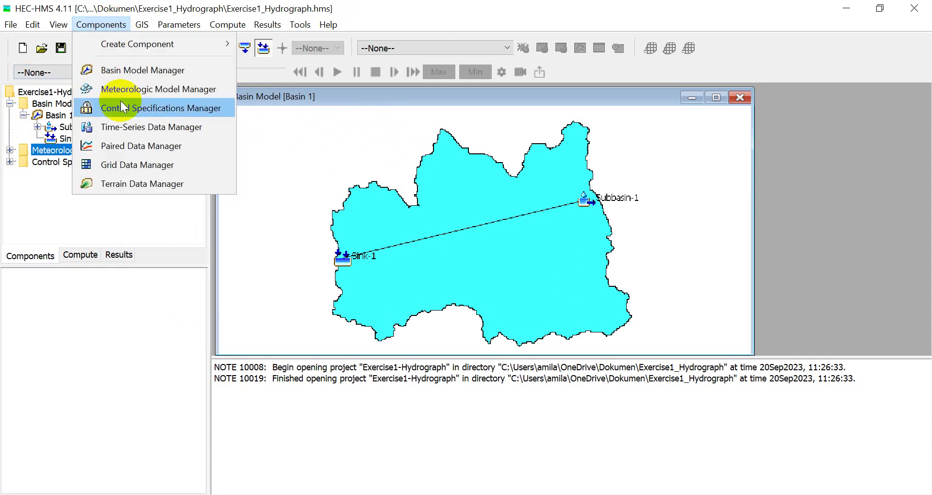
click(133, 127)
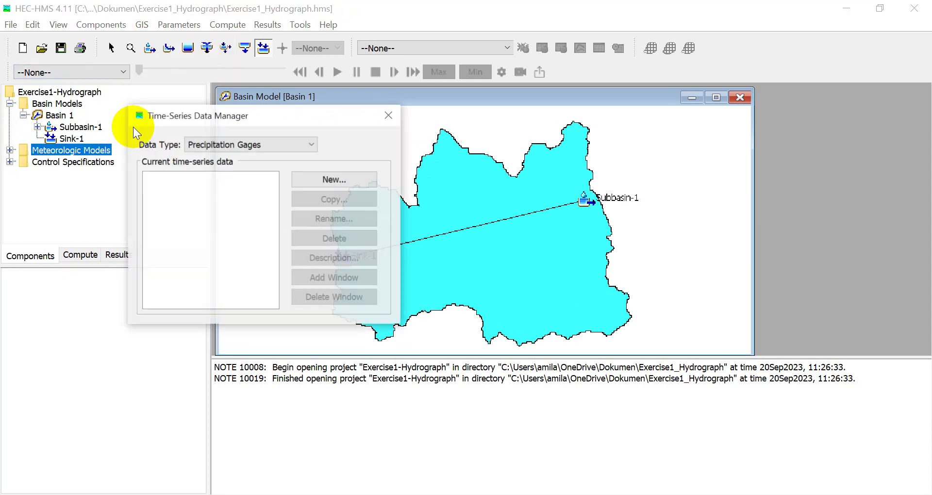
click(315, 179)
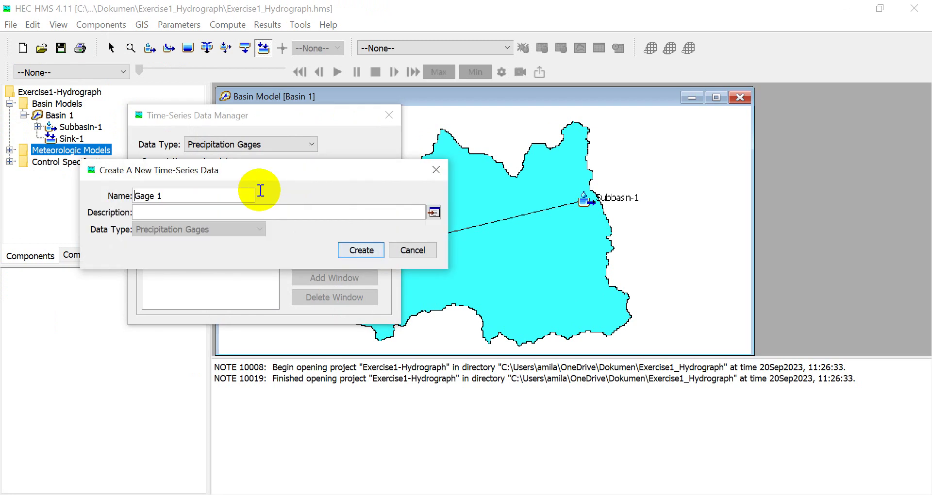
drag(187, 201, 126, 197)
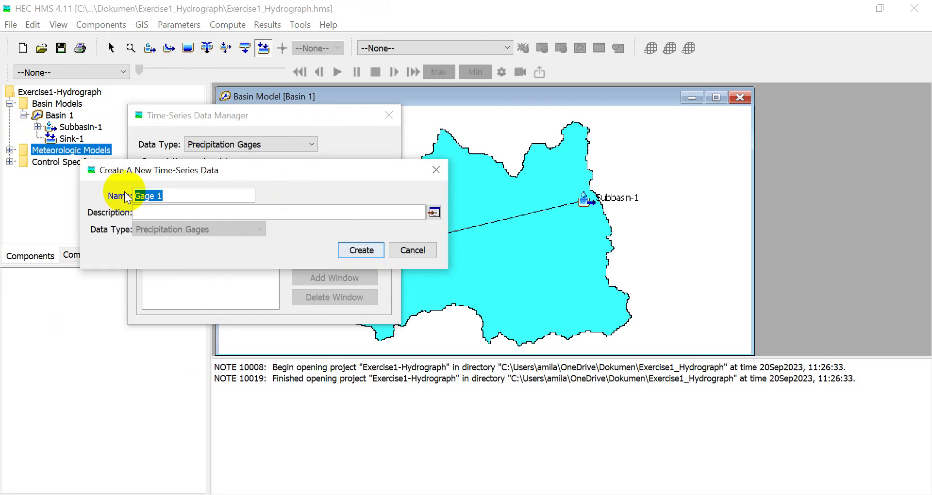
text(Prec)
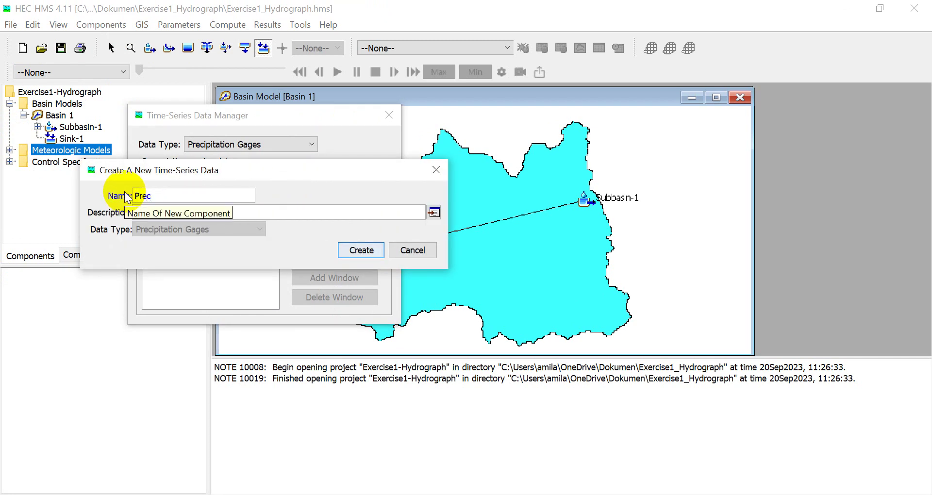
text( 2 years)
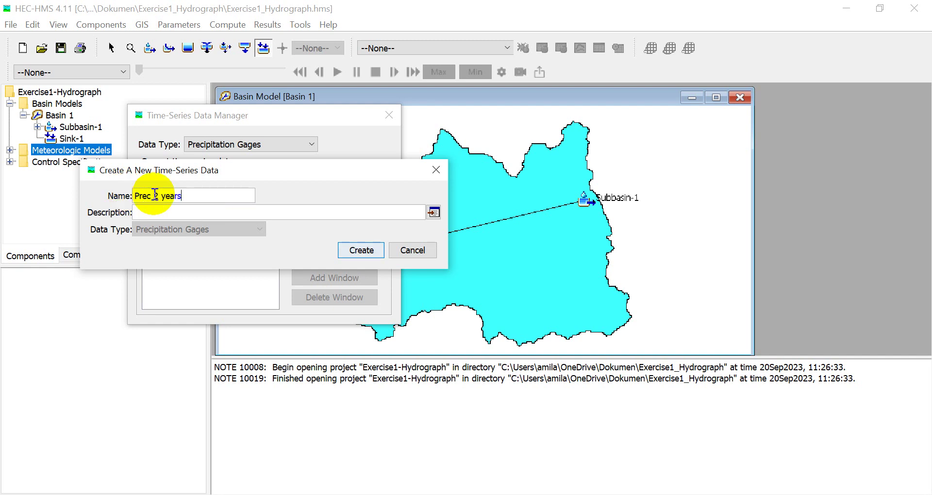
click(354, 251)
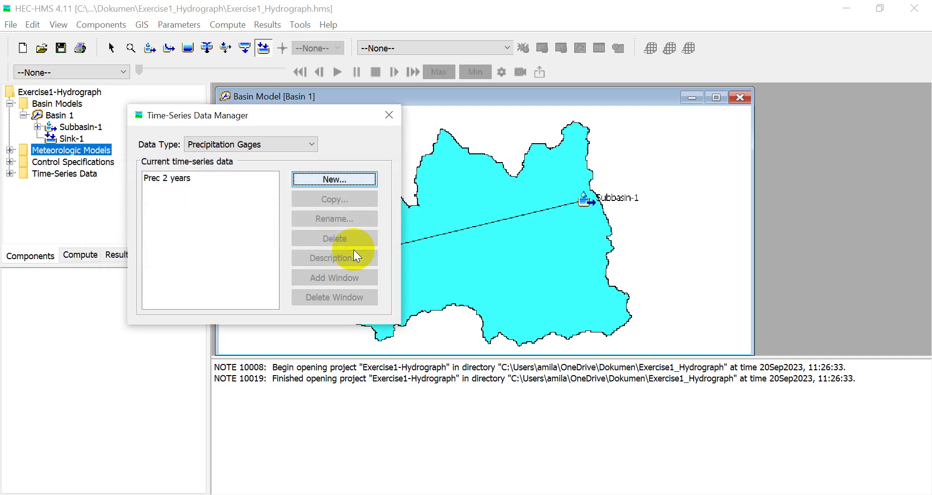
click(390, 116)
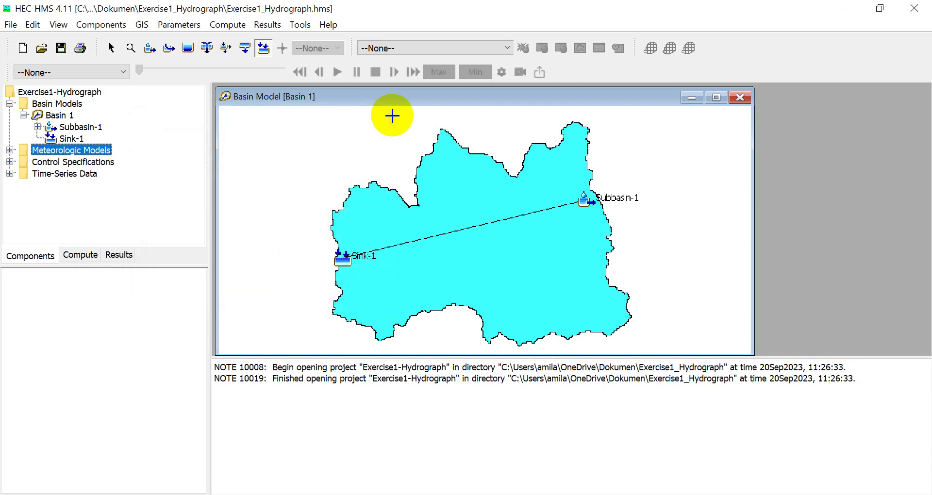
Set RP 2 years to include Basin 1's subbasins
click(10, 150)
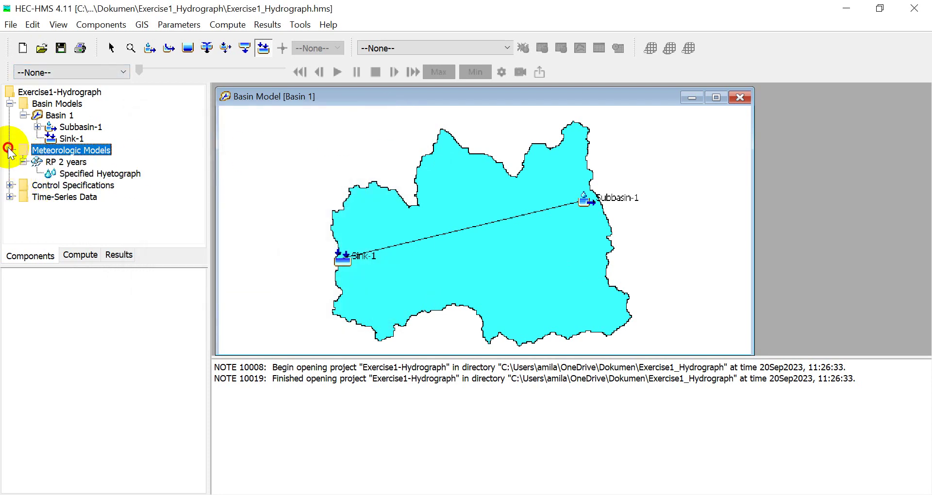
click(63, 163)
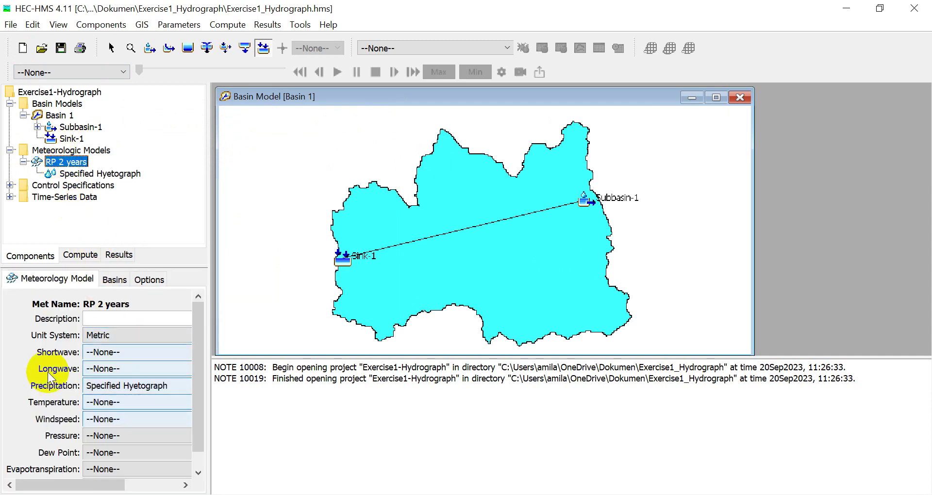
click(112, 279)
click(136, 331)
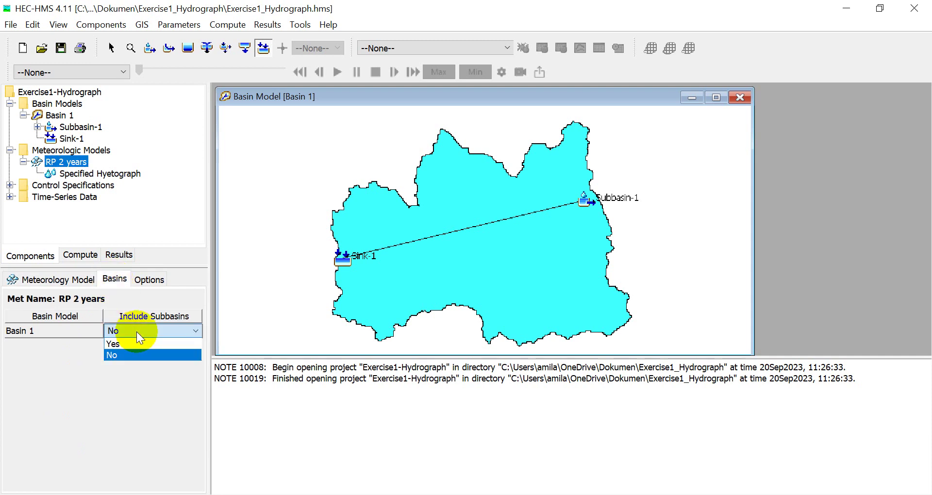
click(139, 342)
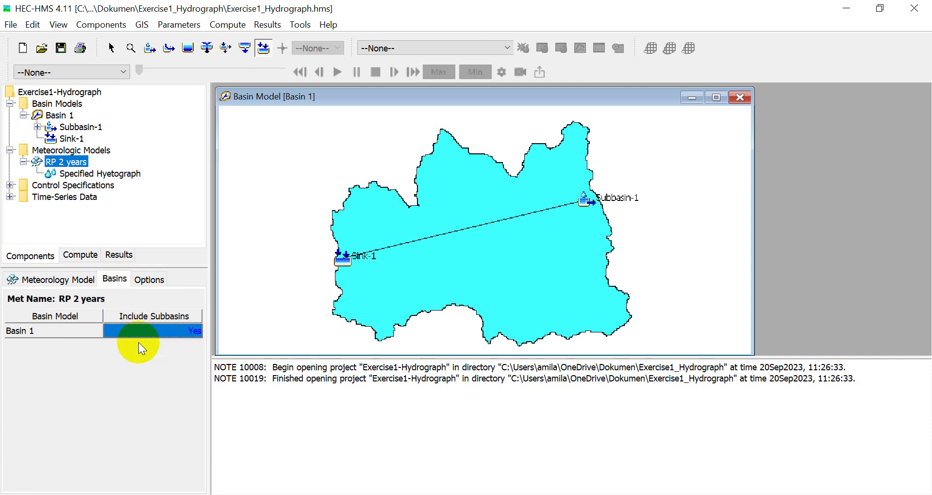
Assign gage Prec 2 years to Subbasin-1 in the Specified Hyetograph settings
click(97, 175)
click(162, 330)
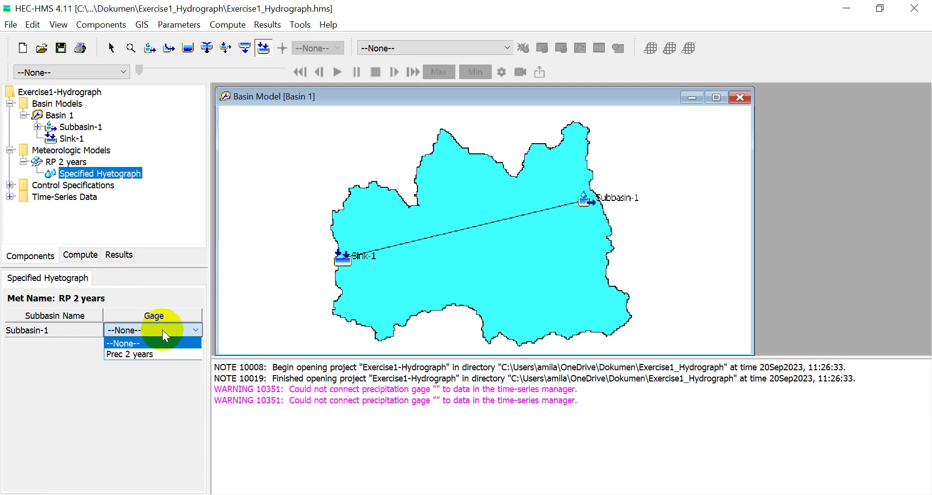
click(141, 354)
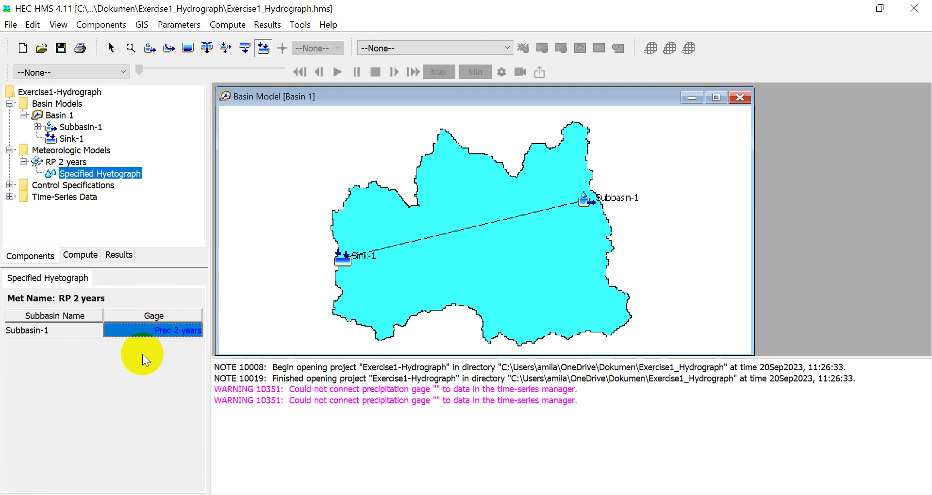
Open the Prec 2 years gage's time window settings from the project tree
click(9, 197)
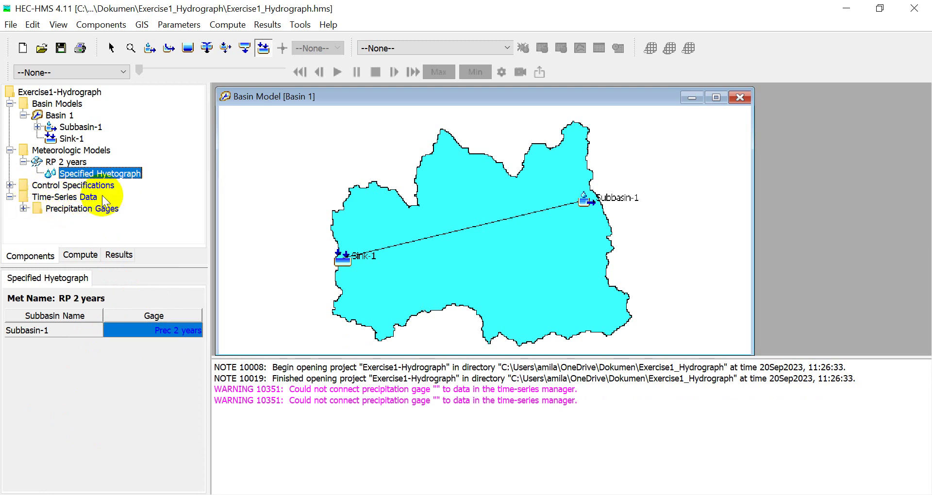
click(23, 208)
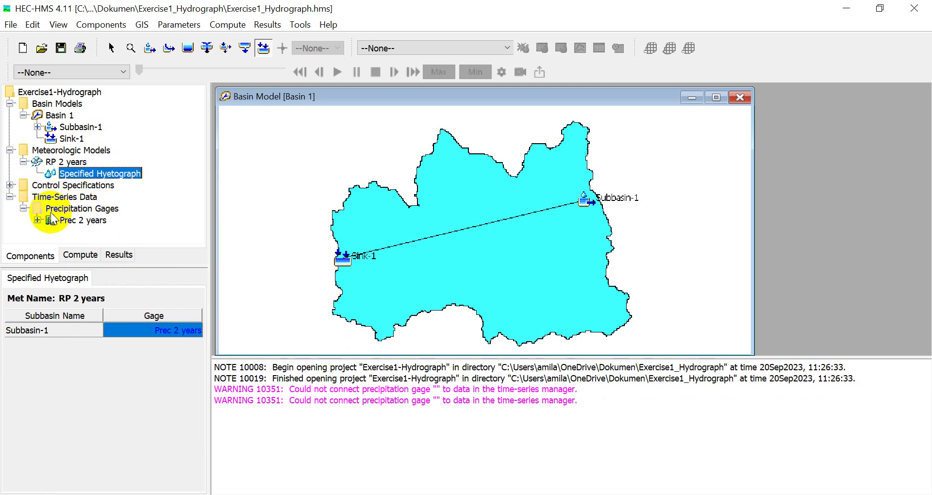
click(39, 219)
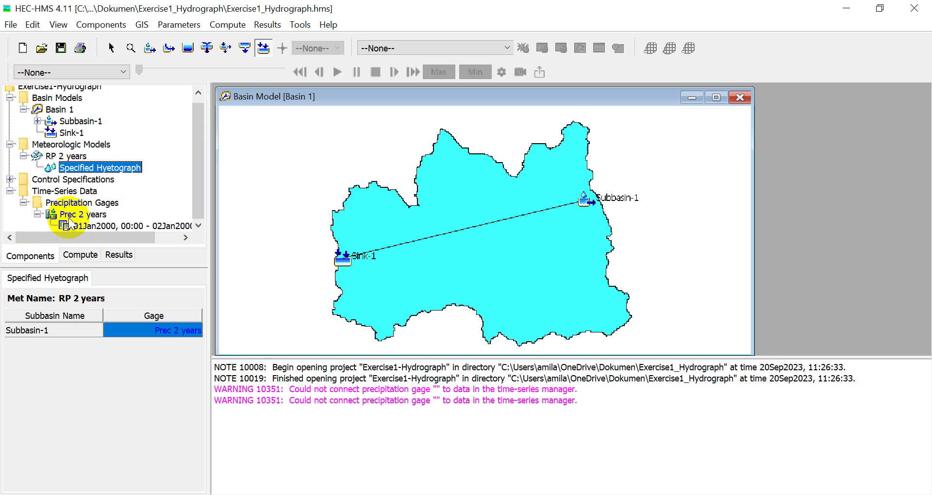
click(73, 215)
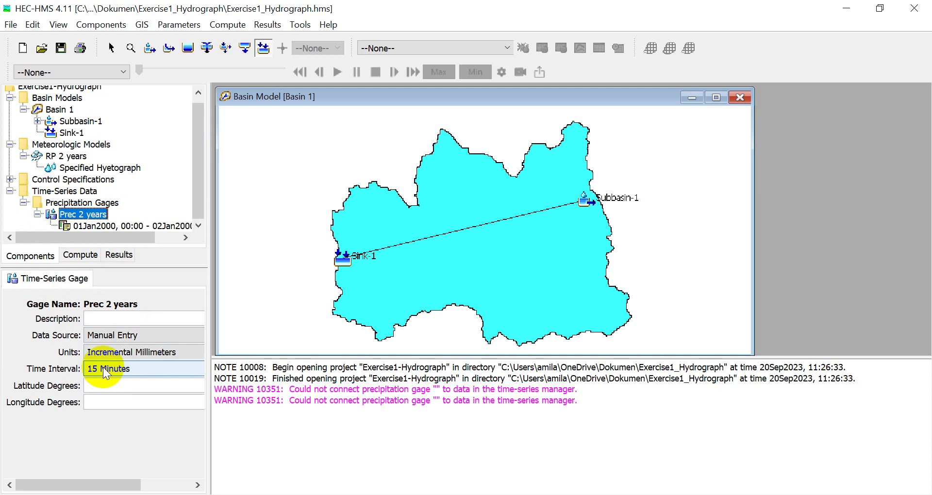
click(90, 225)
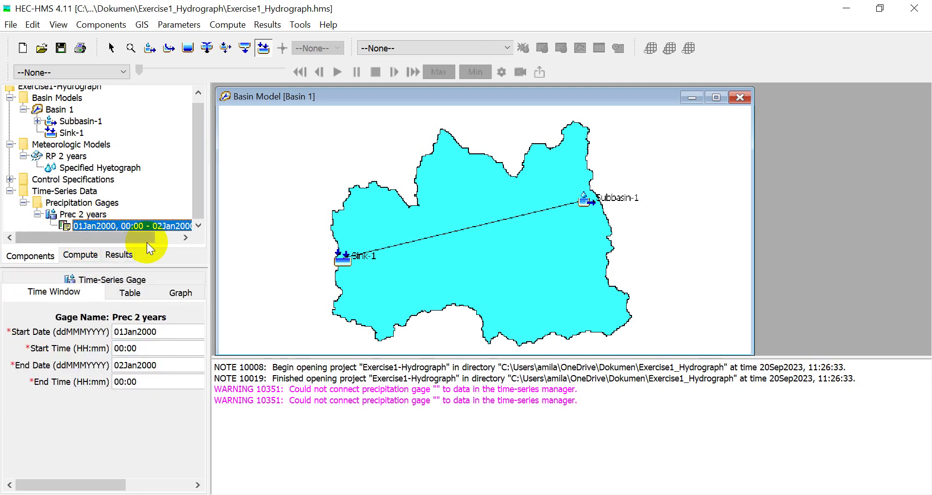
drag(211, 200, 245, 207)
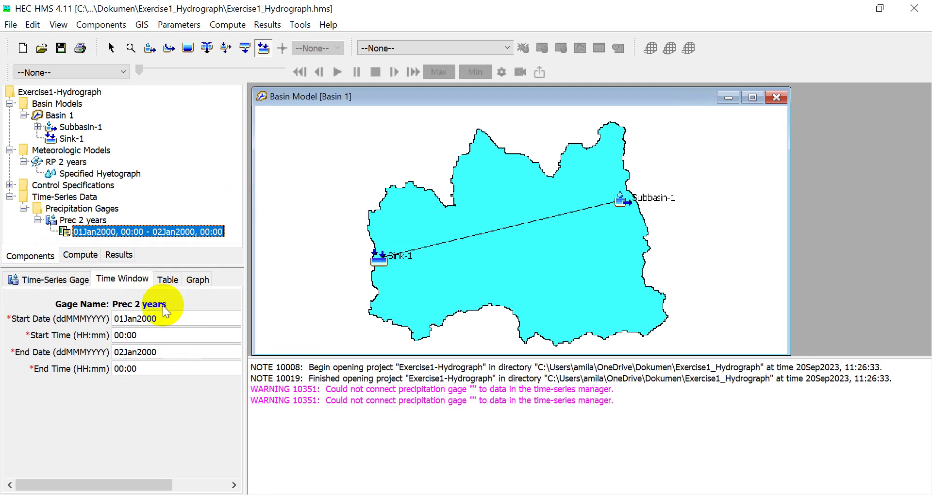
Set start and end dates to 20Sep2023 and the end time to 08:00
click(123, 318)
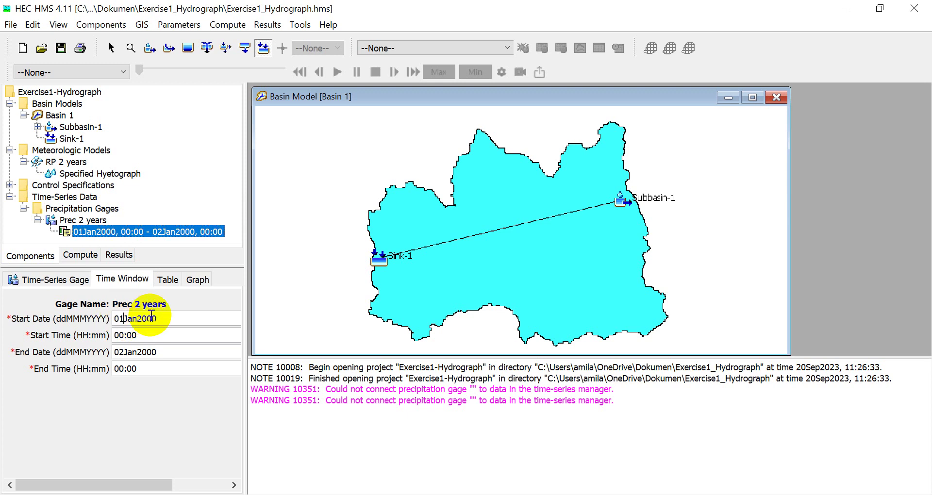
text(20Sep202)
key(Delete)
double_click(152, 316)
key(ctrl+c)
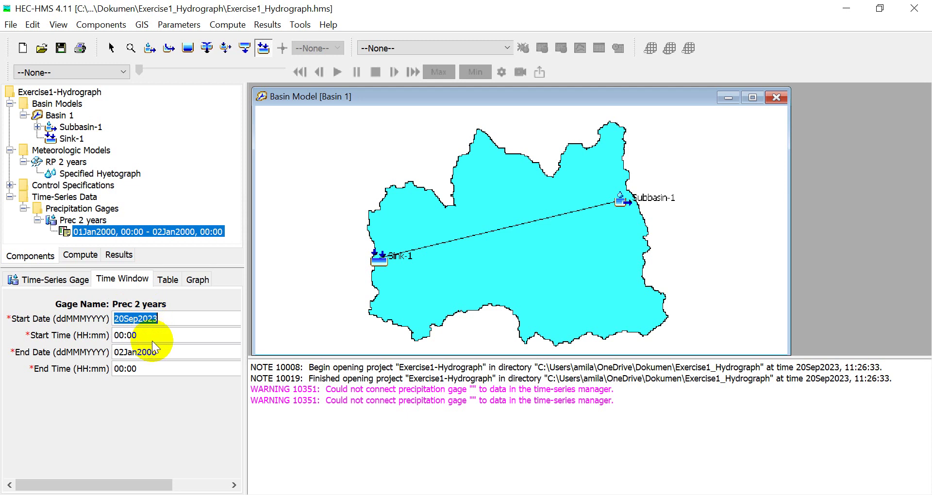
double_click(148, 351)
key(ctrl+v)
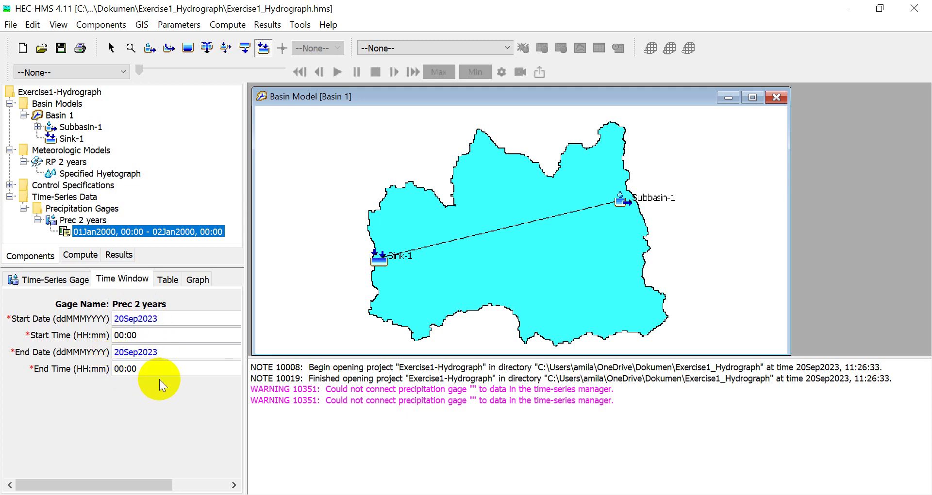
text(8)
key(Delete)
Inspect the Prec 2 years gage's empty precipitation table, selecting the 00:15 and 00:30 cells
click(168, 280)
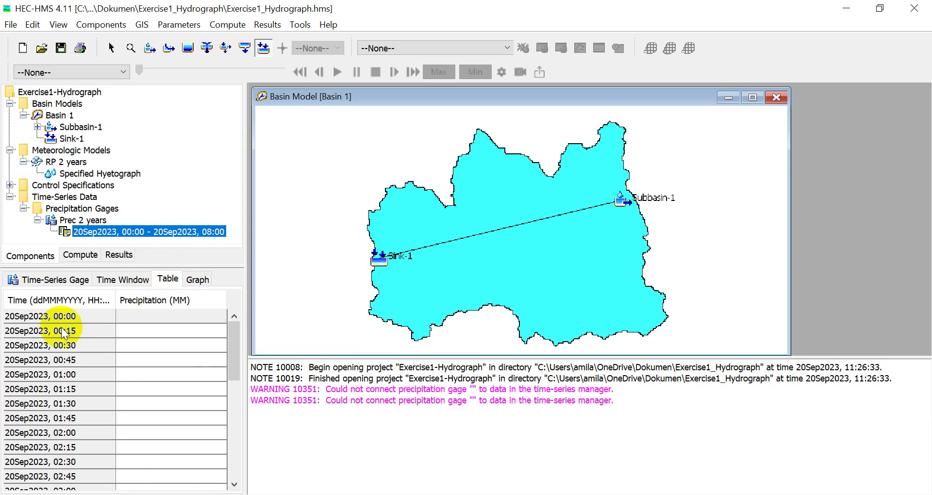
scroll(83, 340, down, 7)
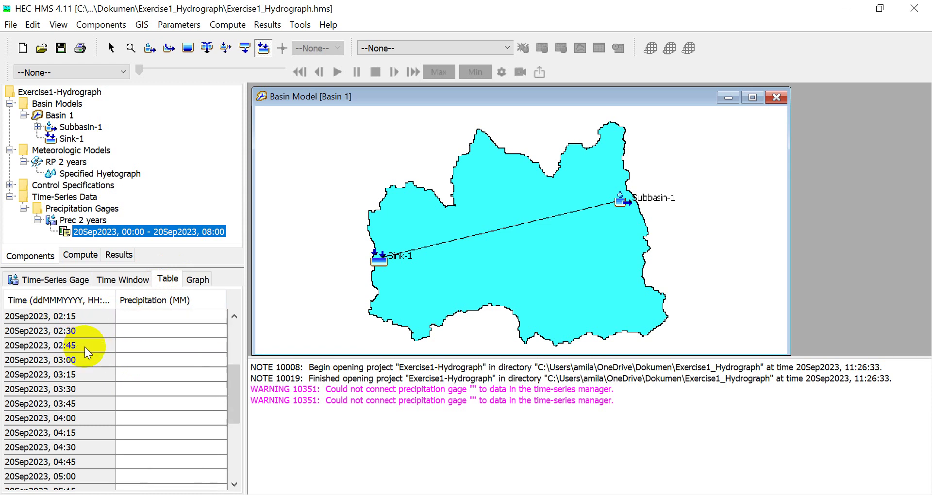
scroll(94, 388, up, 7)
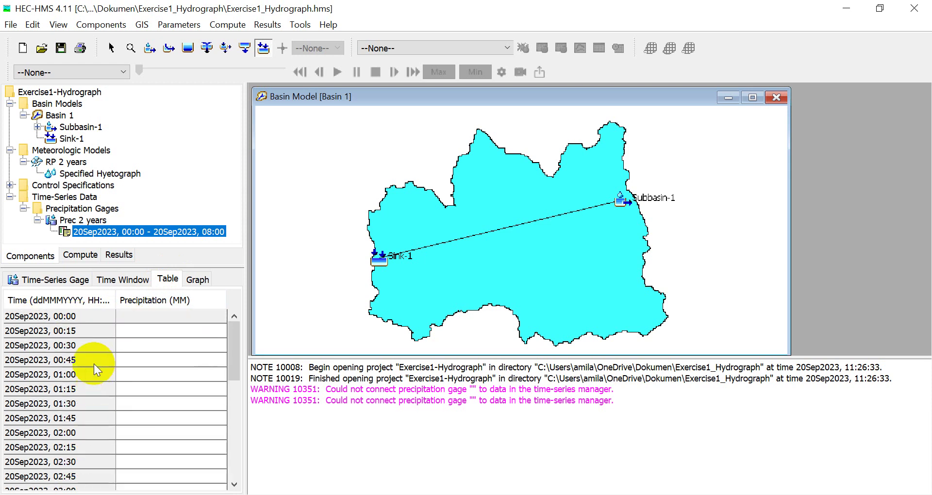
click(153, 330)
click(152, 345)
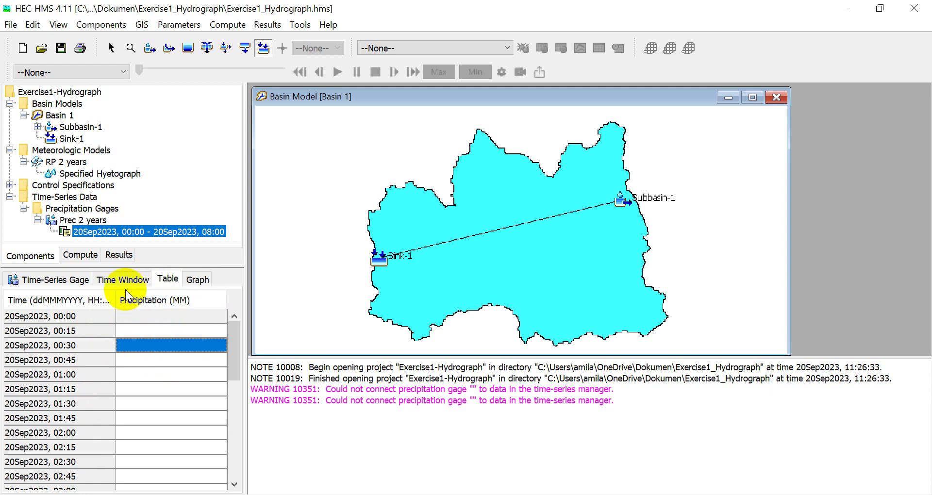
Confirm the 00:00–08:00 time window, select the 00:15 cell as paste start, and switch to Excel
click(108, 279)
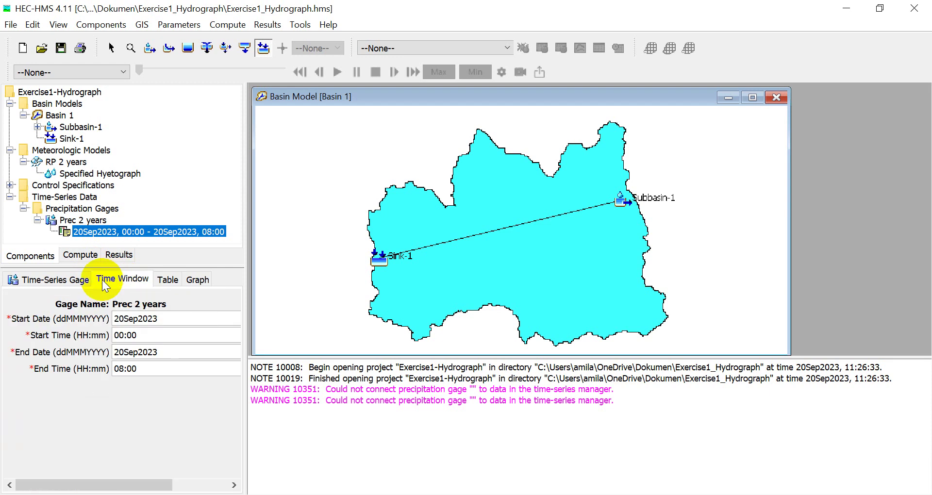
click(160, 280)
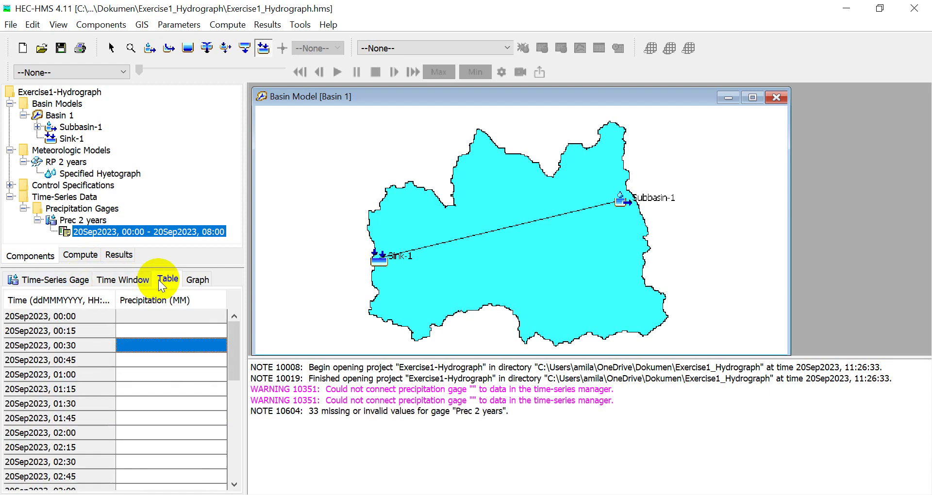
click(151, 329)
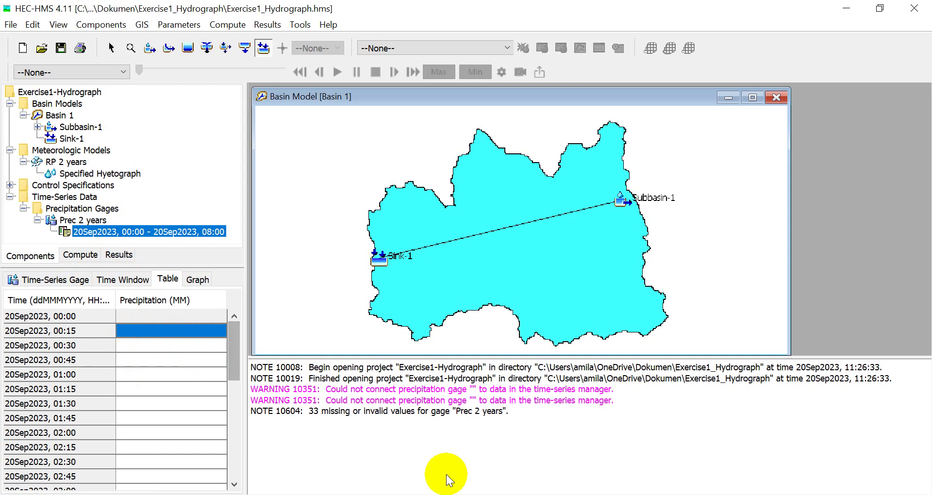
key(alt+Tab)
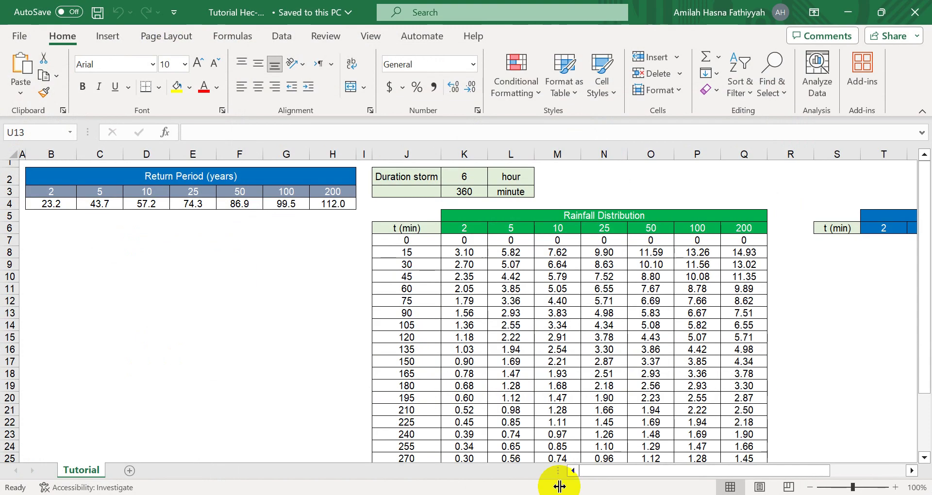
Copy the 2-year rainfall values in K8:K31 (15–360 minutes) and return to HEC-HMS
scroll(435, 264, down, 1)
scroll(442, 264, up, 1)
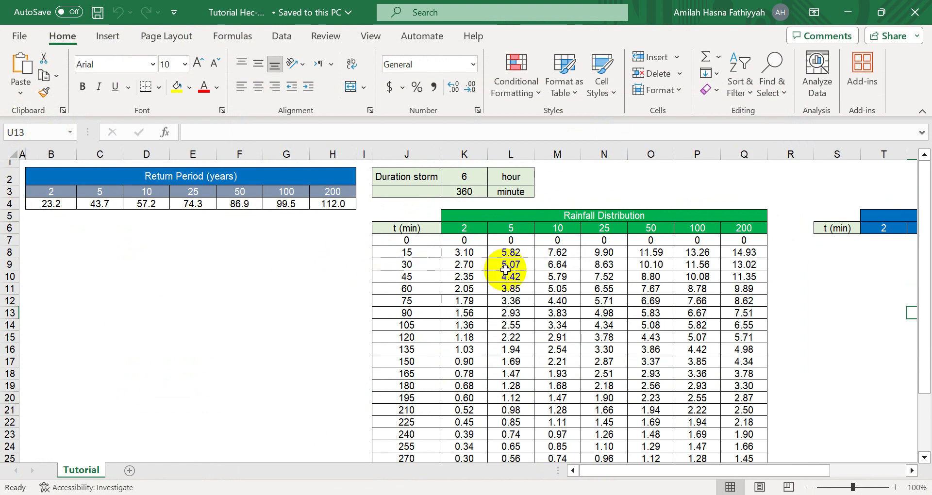
click(471, 253)
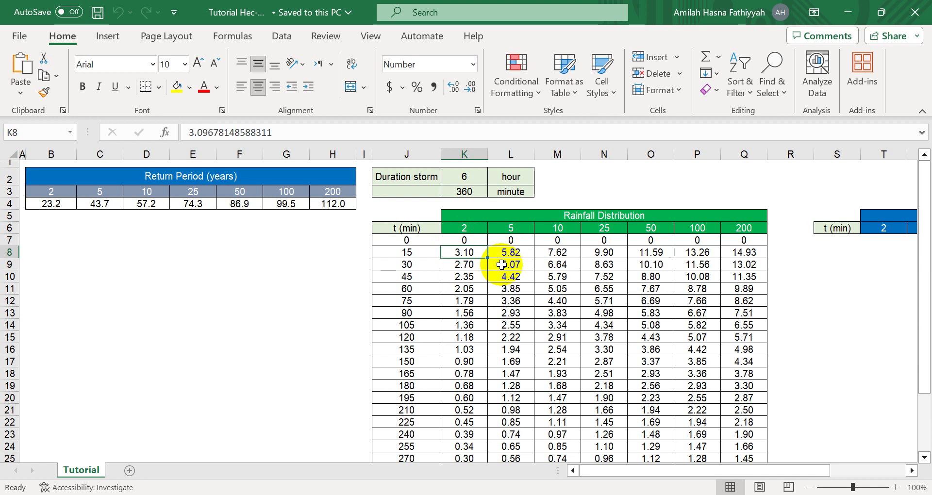
key(shift+Down)
key(shift+Down)
key(shift+Down)
key(shift+Down)
key(shift+Down)
key(shift+Down)
key(shift+Down)
key(shift+Down)
key(shift+Down)
key(shift+Down)
key(shift+Down)
key(shift+Down)
key(shift+Down)
key(shift+Down)
key(shift+Down)
key(shift+Down)
key(shift+Down)
key(shift+Down)
key(shift+Down)
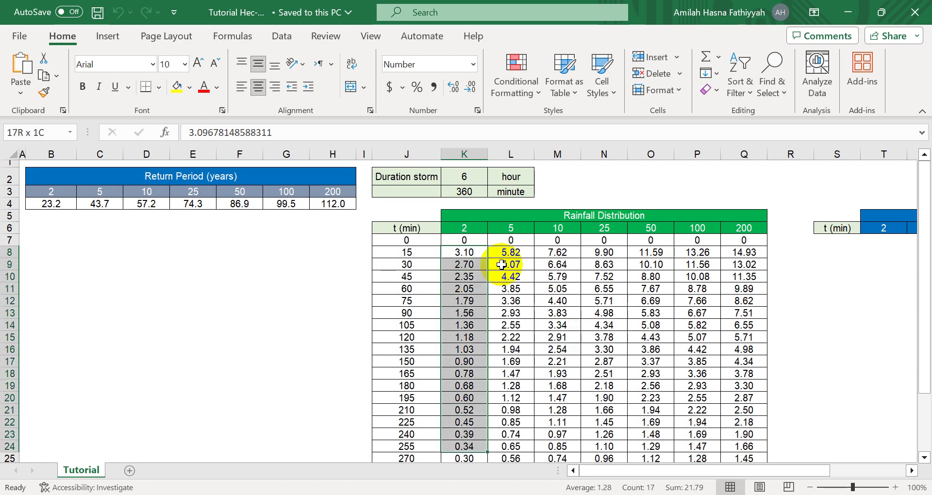
key(shift+Down)
key(shift+Down)
key(shift+Down)
key(shift+Down)
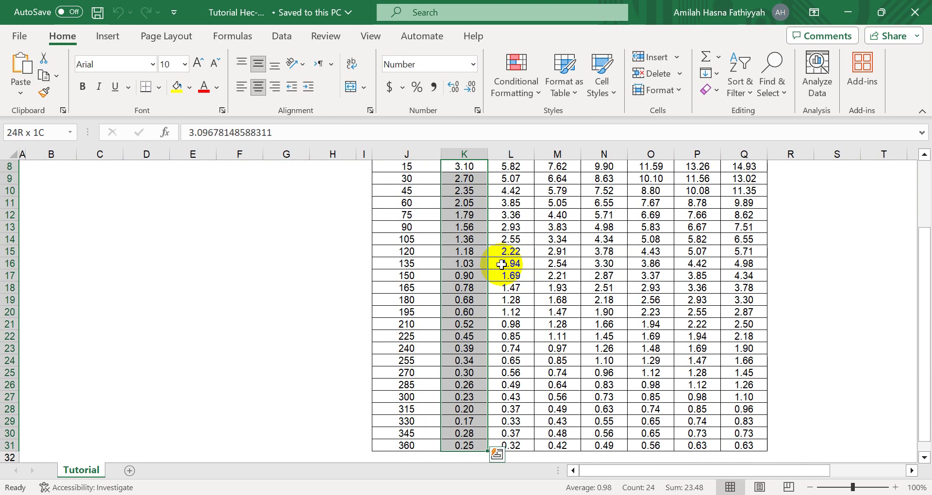
right_click(482, 246)
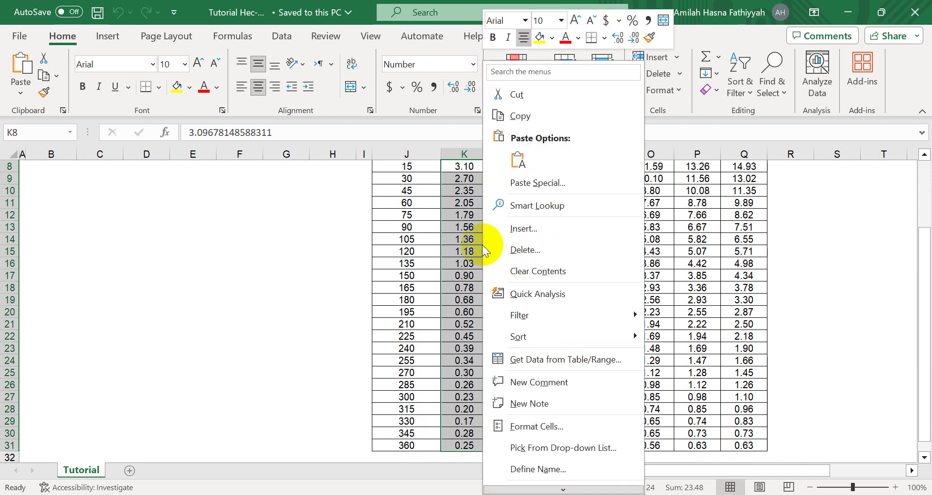
click(532, 121)
key(alt+Tab)
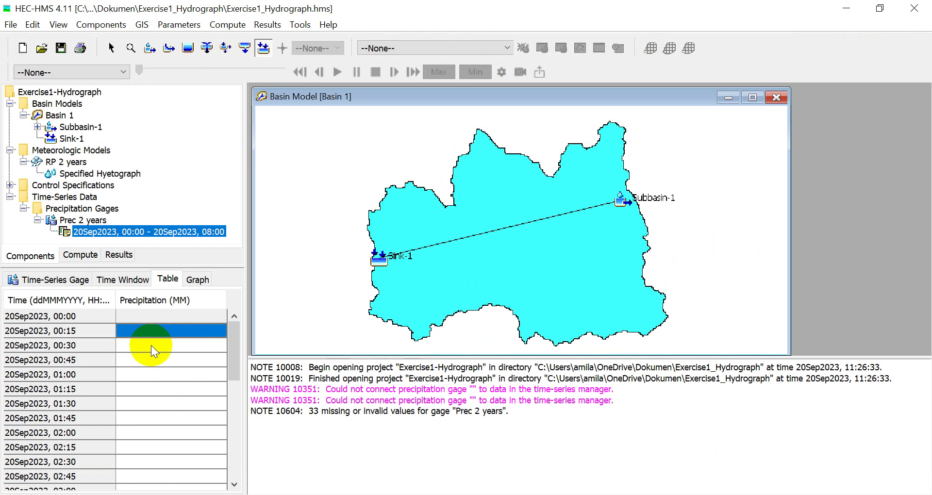
Paste the copied rainfall values into the Prec 2 years table starting at 00:15
key(ctrl+v)
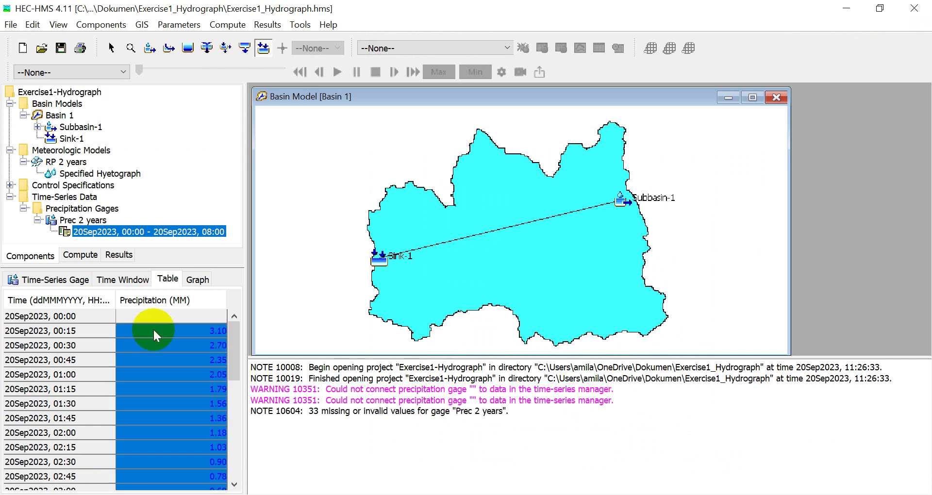
scroll(165, 361, down, 4)
scroll(170, 342, up, 2)
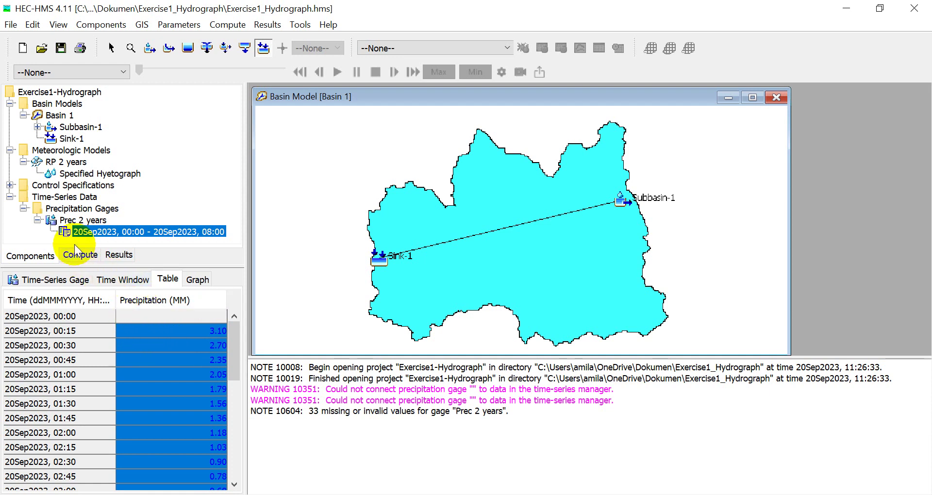
Open Control 1, then select the 20Sep2023 start date in the Prec 2 years time window
click(10, 185)
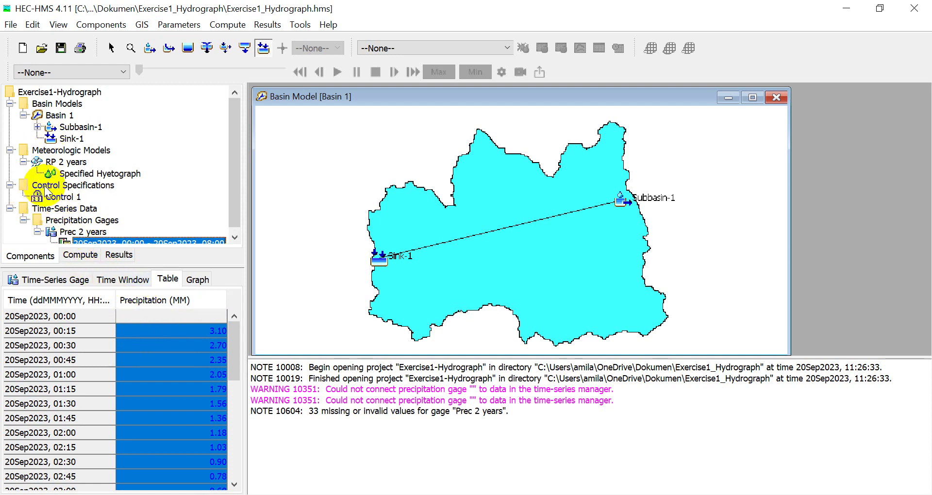
click(71, 194)
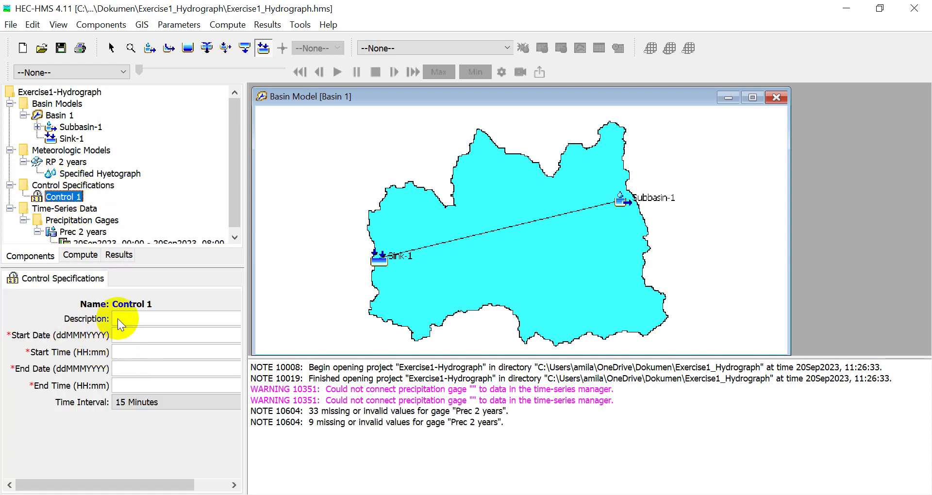
scroll(114, 208, down, 1)
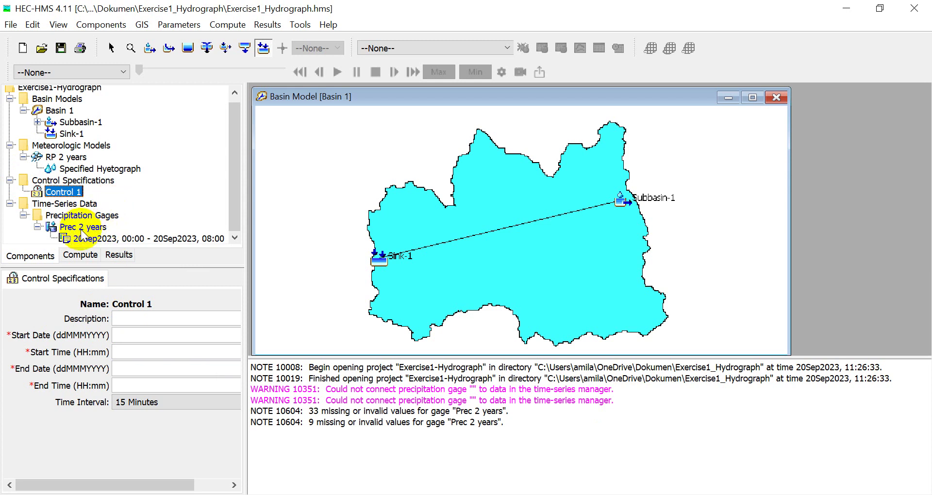
click(91, 229)
click(92, 236)
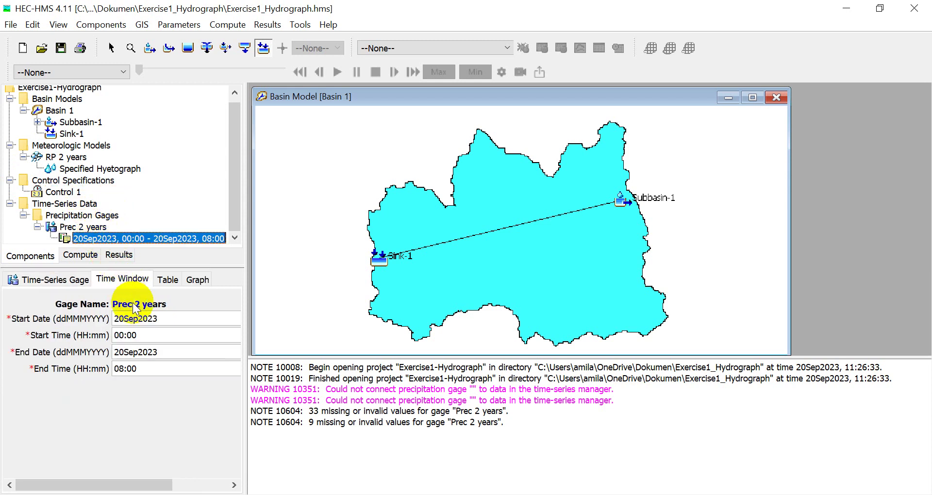
drag(160, 319, 111, 320)
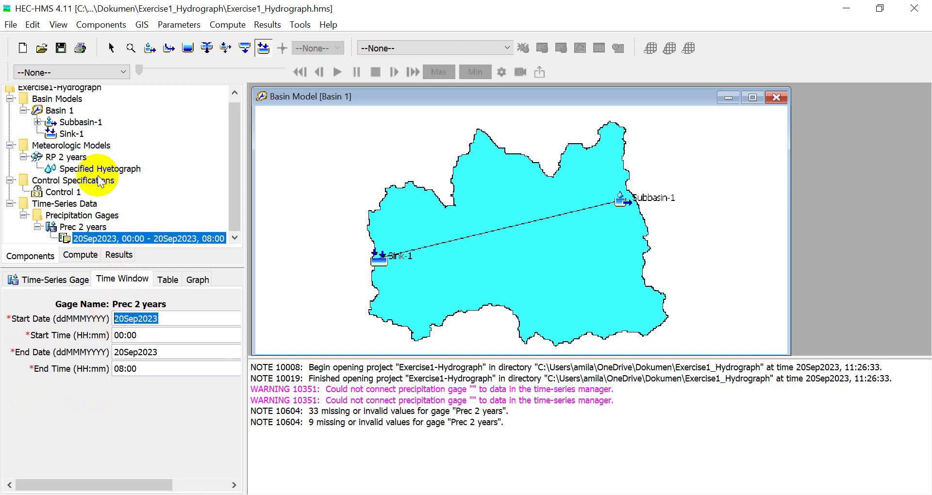
Set Control 1 to run from 20Sep2023 00:00 to 20Sep2023 08:00 and save the project
click(65, 191)
click(118, 337)
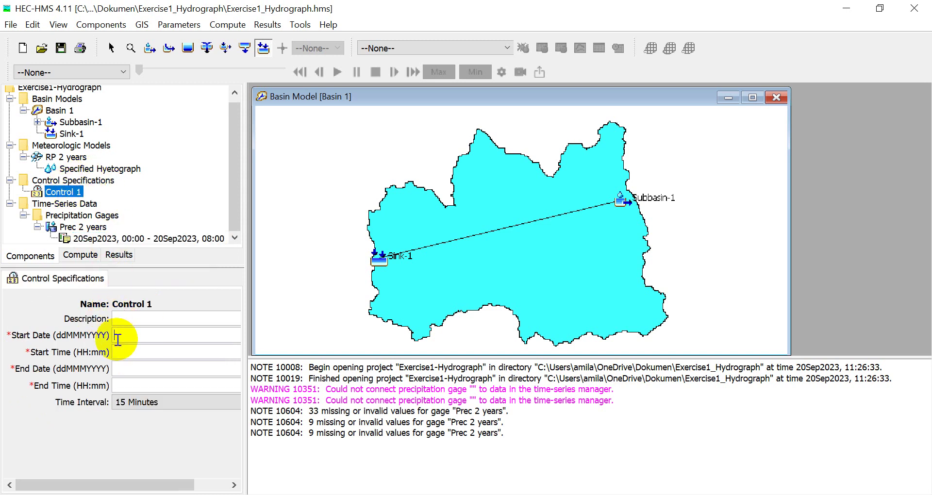
key(ctrl+v)
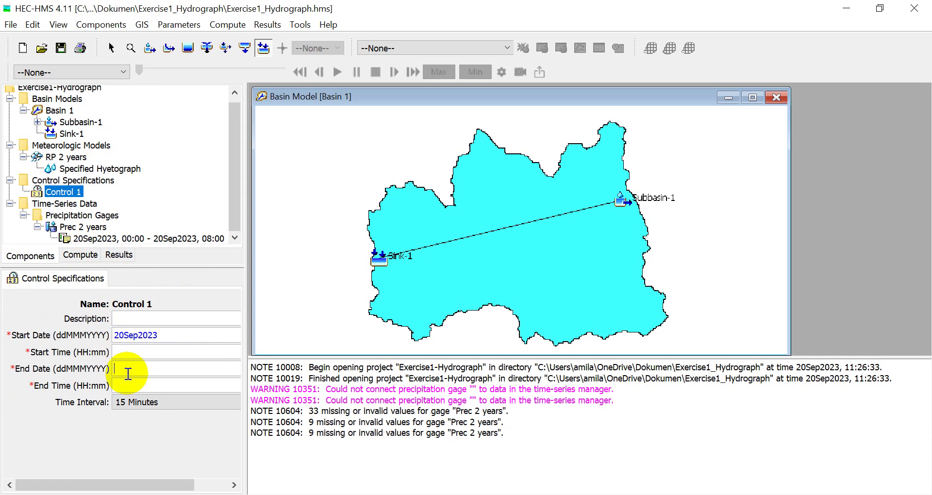
key(ctrl+v)
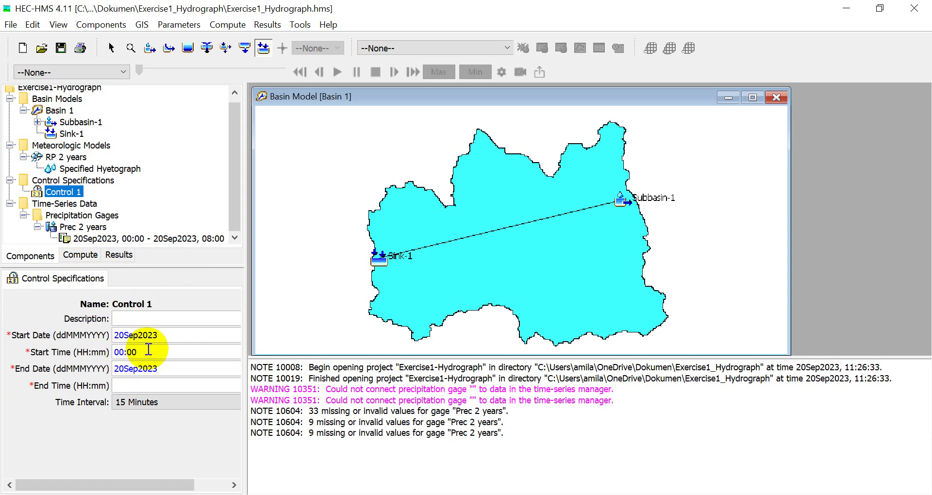
click(158, 386)
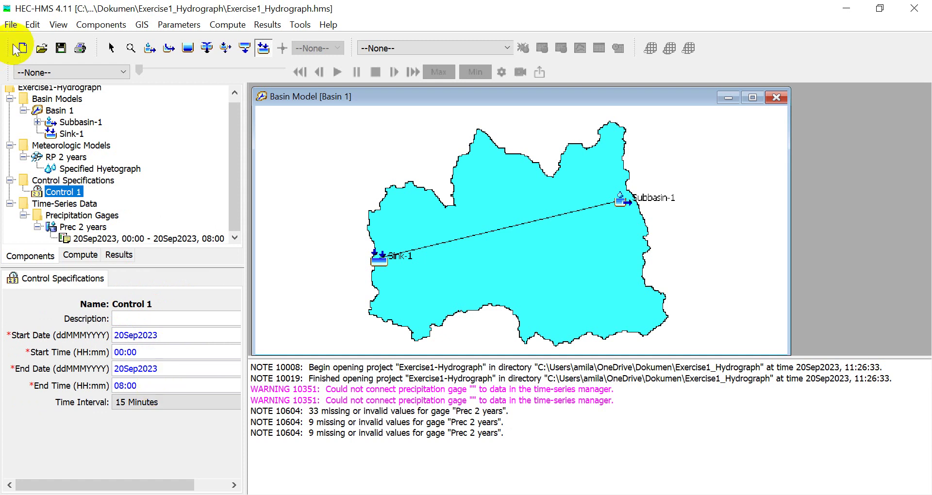
click(61, 48)
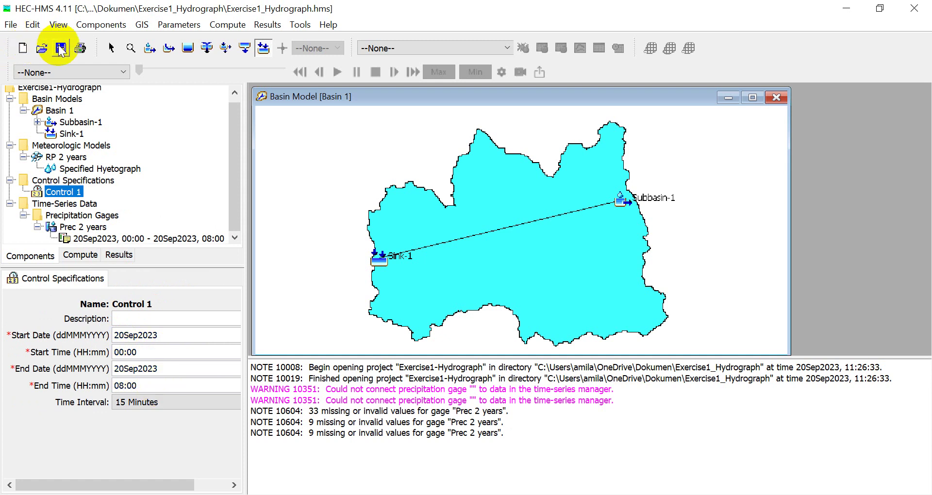
click(81, 255)
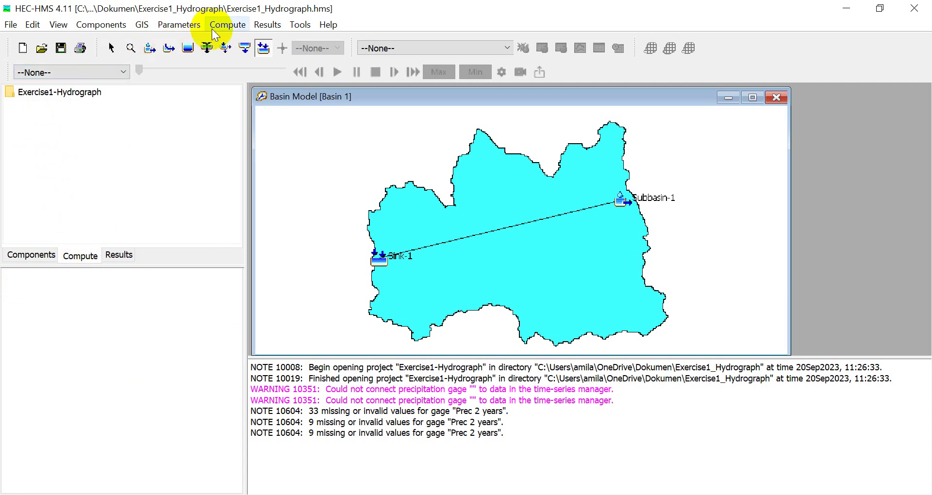
Create the simulation run 'Run 2 years' using Basin 1, RP 2 years and Control 1
click(227, 25)
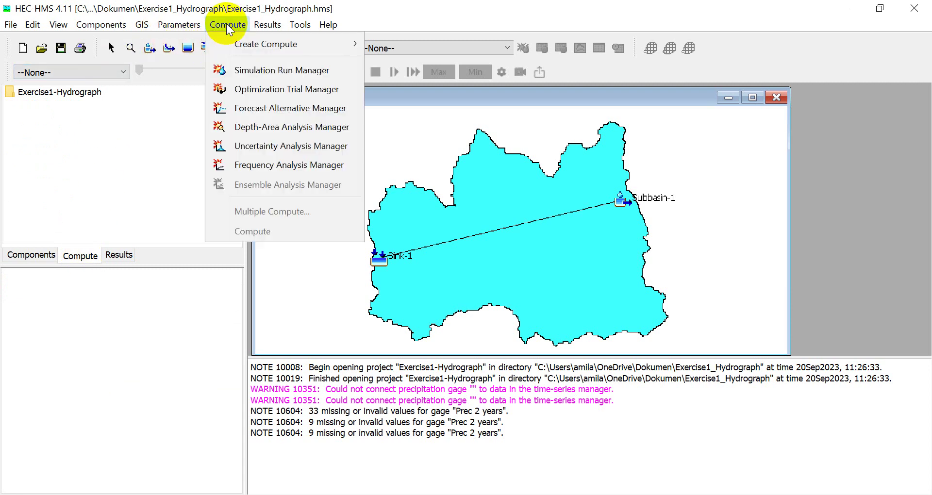
mouse_move(281, 45)
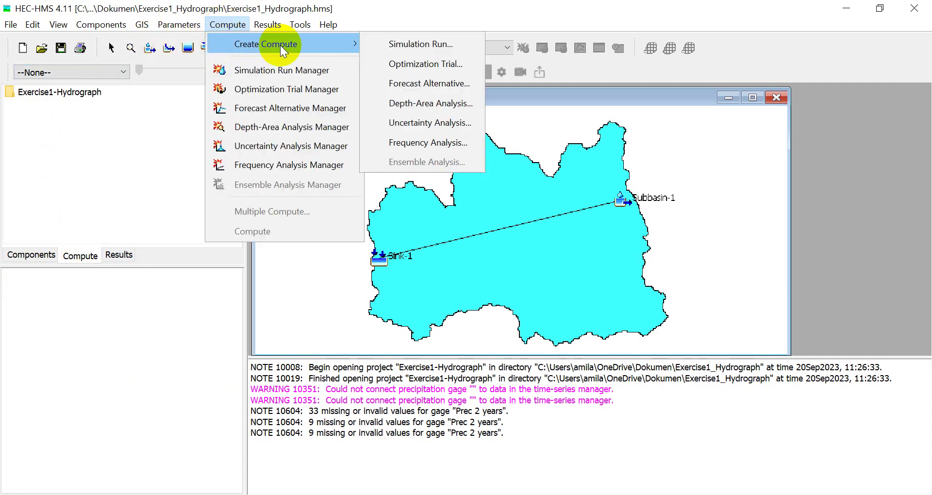
click(376, 44)
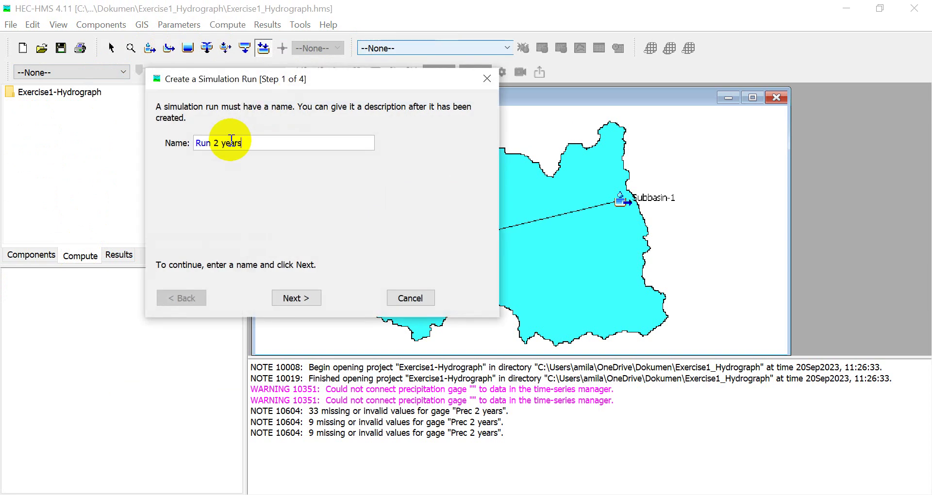
click(291, 298)
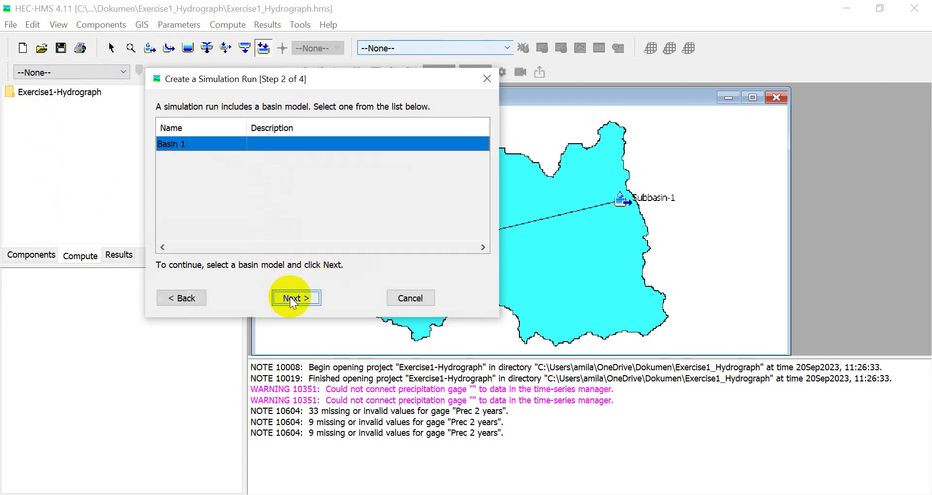
click(291, 298)
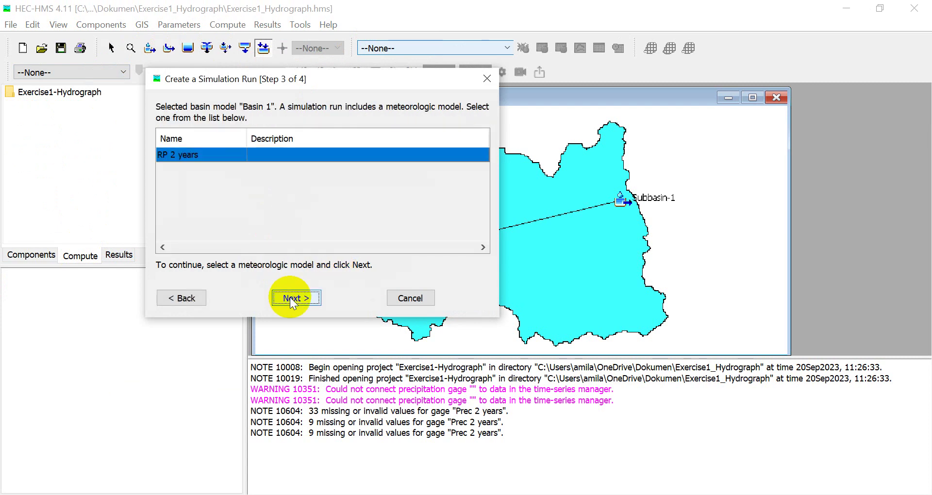
click(289, 297)
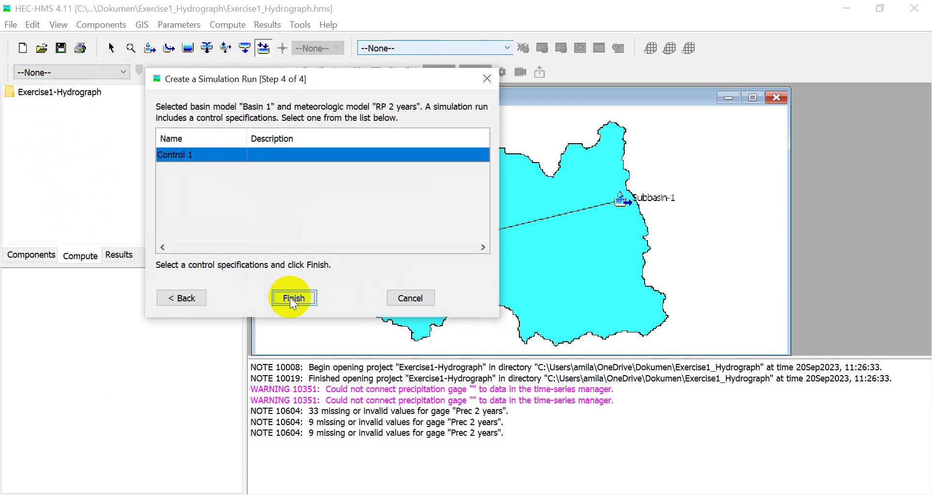
click(291, 298)
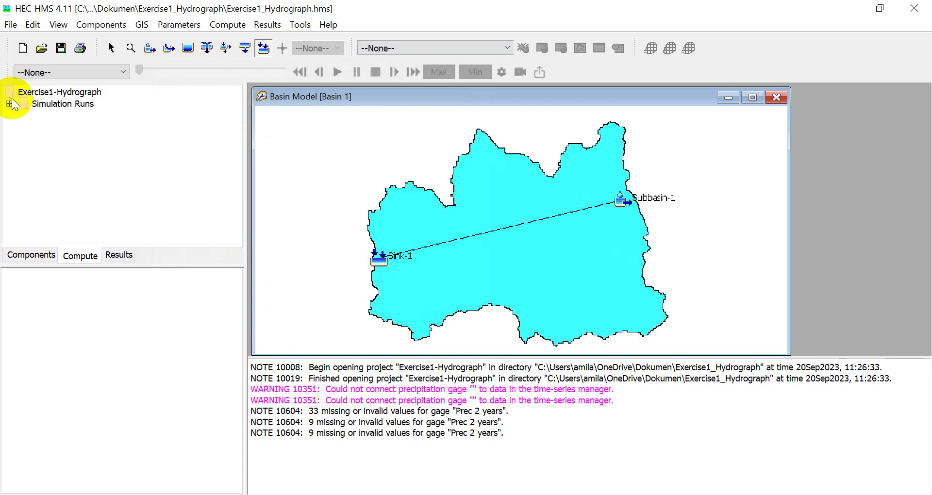
click(9, 103)
Compute Run 2 years, which aborts over missing Prec 2 years values, and dismiss the failure
click(49, 115)
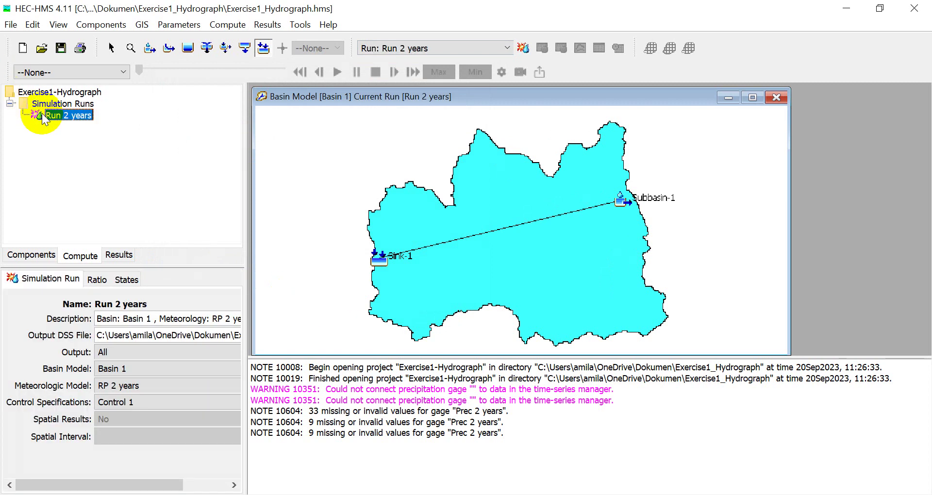
right_click(50, 113)
click(72, 124)
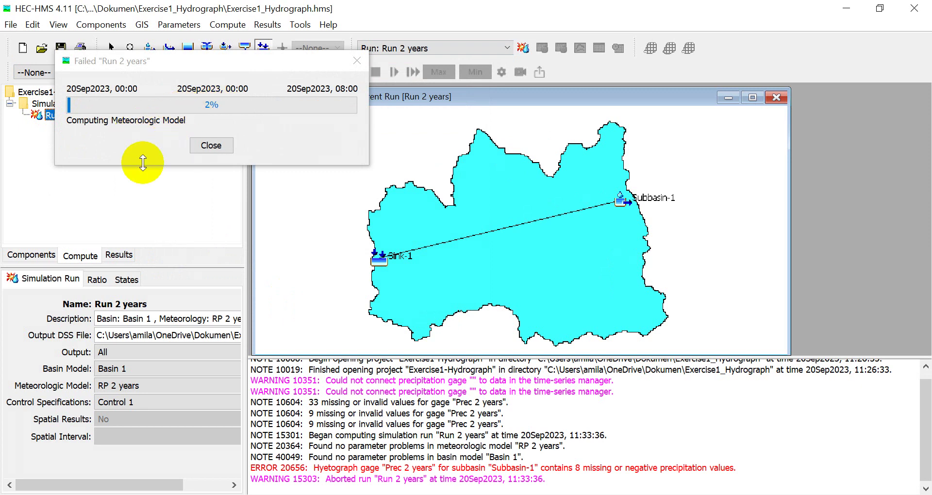
click(222, 147)
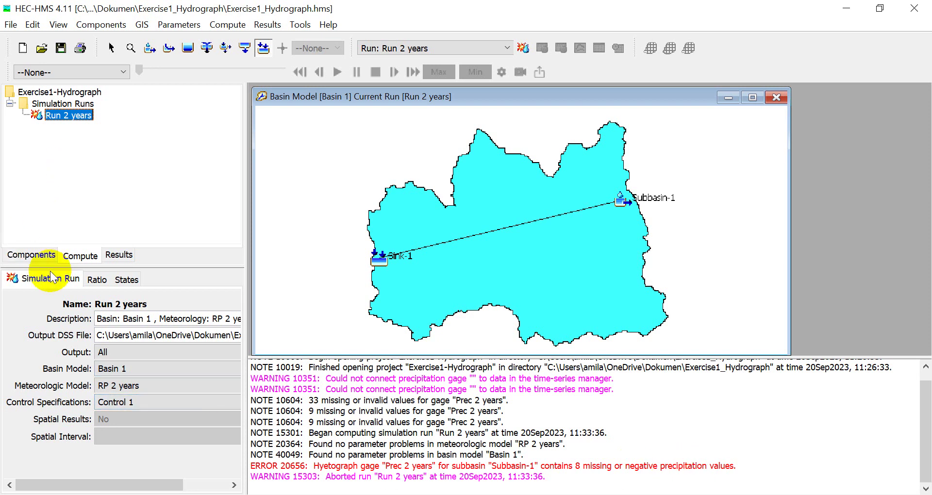
click(45, 257)
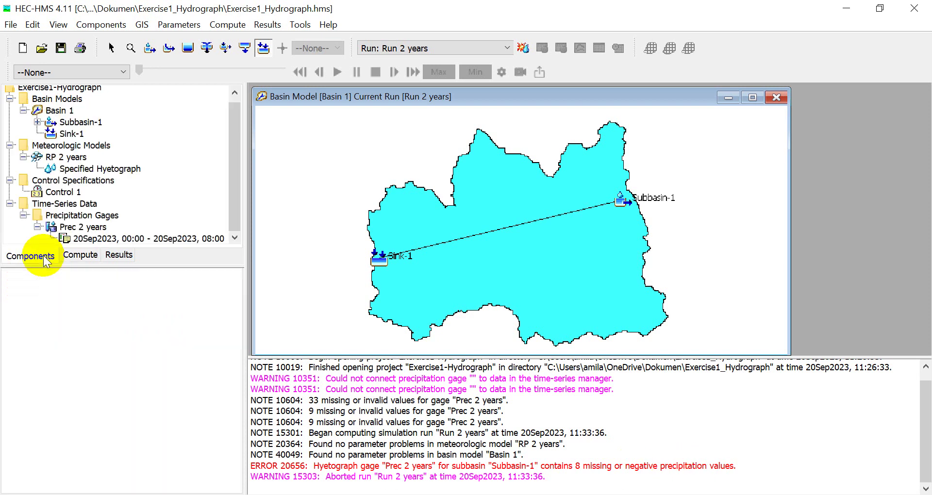
Enter 0.00 precipitation in the empty Prec 2 years rows from 06:15 to 08:00 and save
click(91, 237)
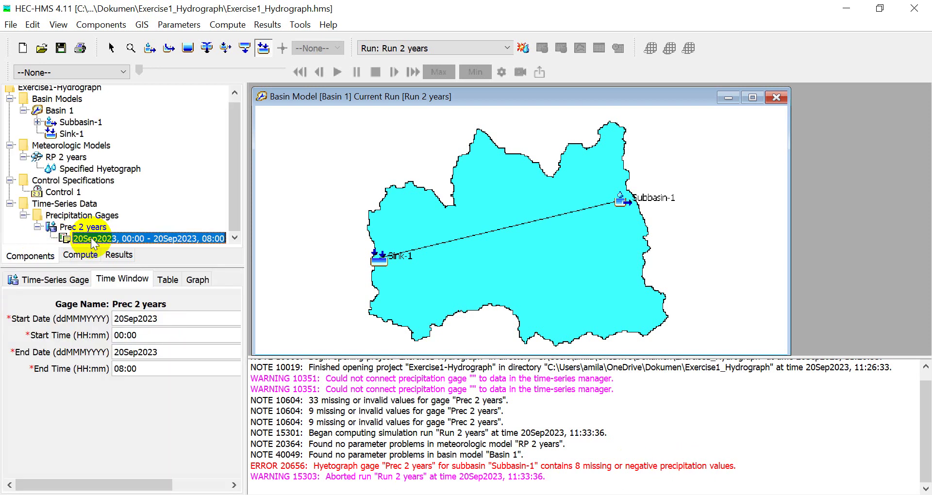
click(169, 281)
scroll(153, 359, down, 6)
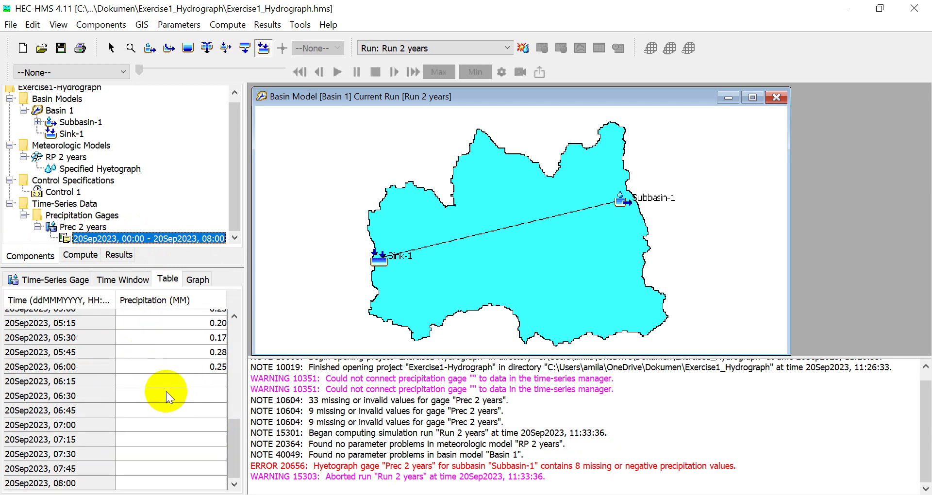
click(175, 383)
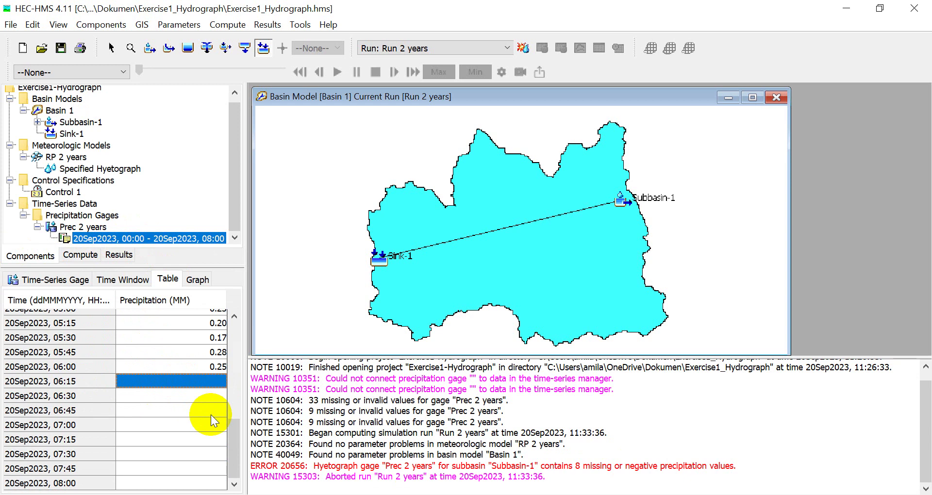
text(0 0 0 0 0 0)
key(Return)
text(0)
key(Return)
text(0)
key(Return)
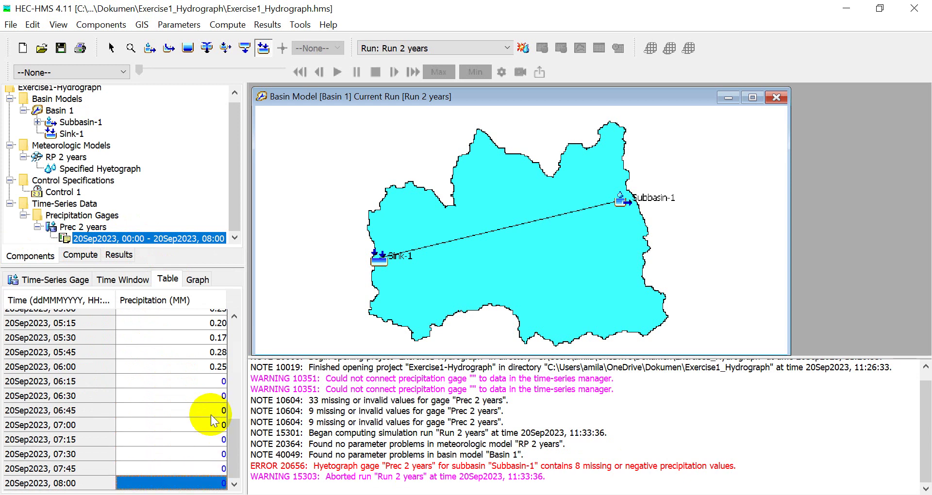
click(193, 441)
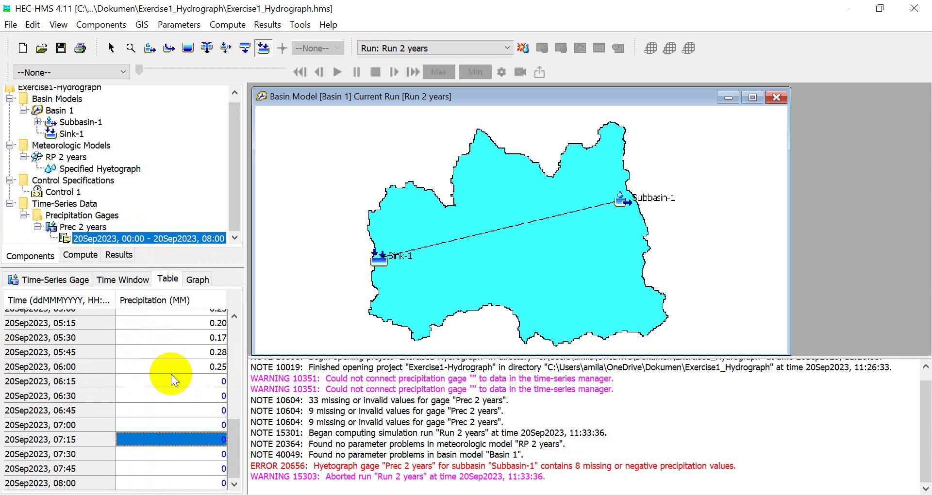
click(61, 48)
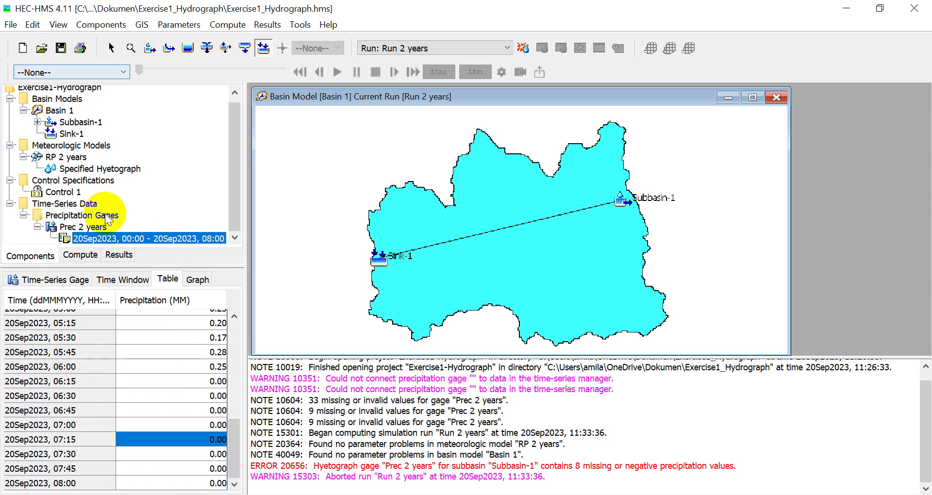
click(85, 257)
Recompute Run 2 years and review its Global and Calibration Summaries showing a 17.2 m³/s peak
right_click(74, 115)
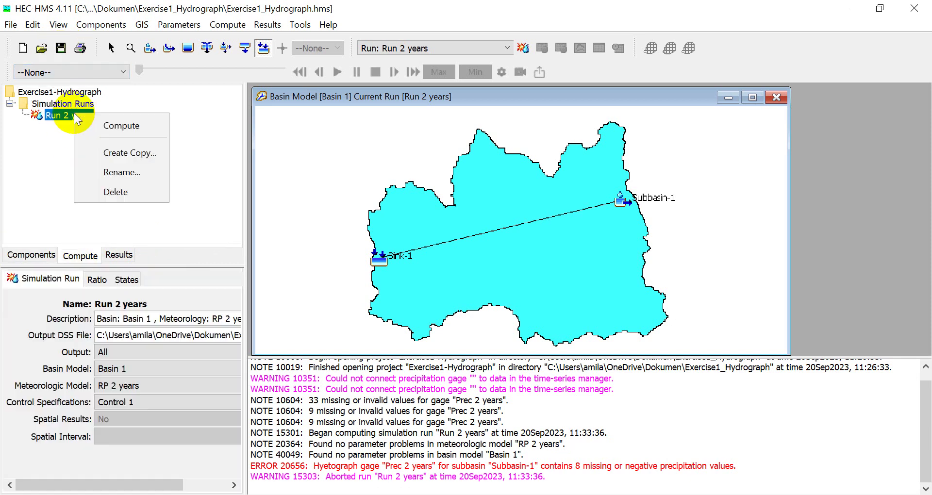
click(100, 127)
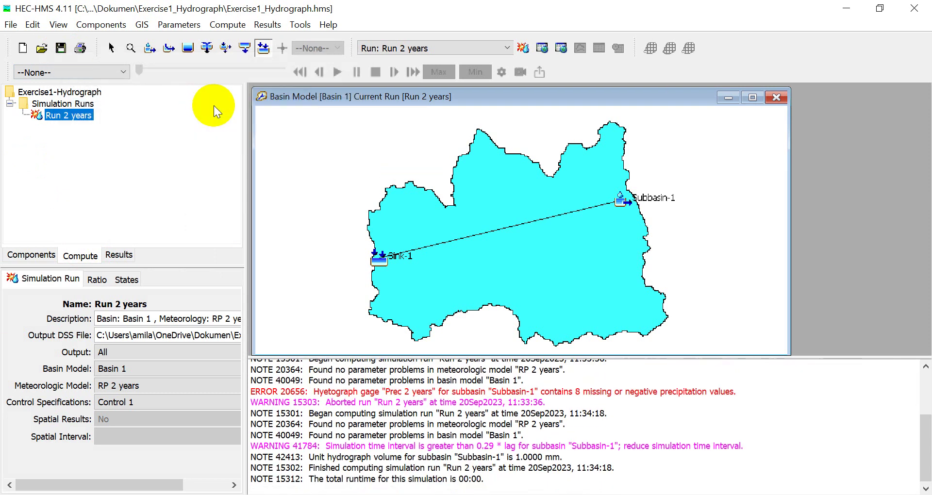
click(121, 255)
click(11, 104)
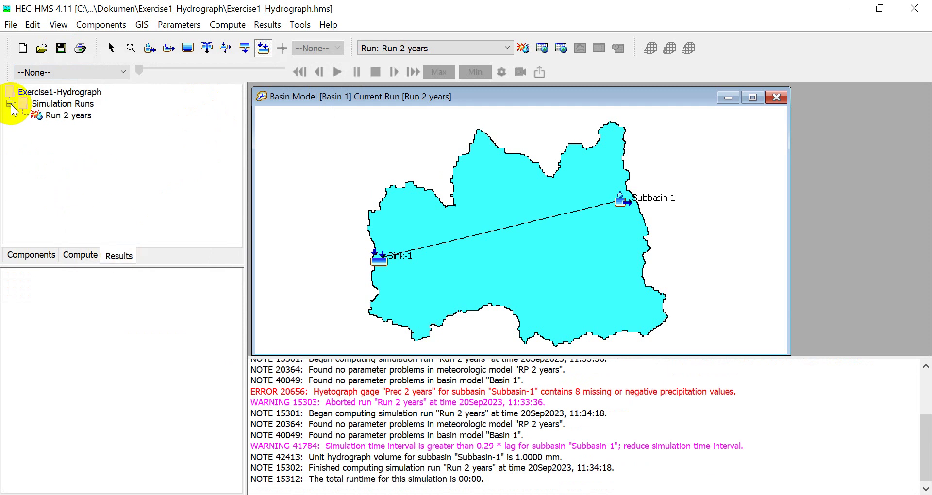
double_click(58, 115)
click(100, 128)
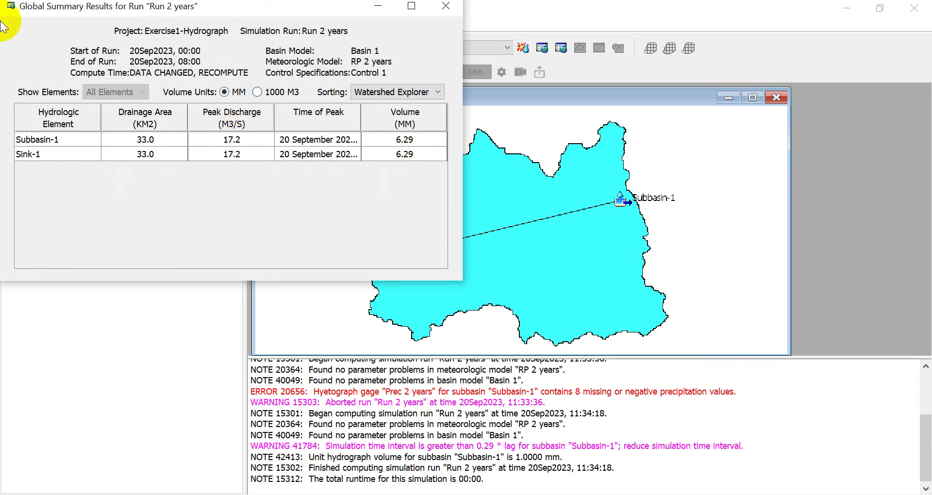
click(444, 10)
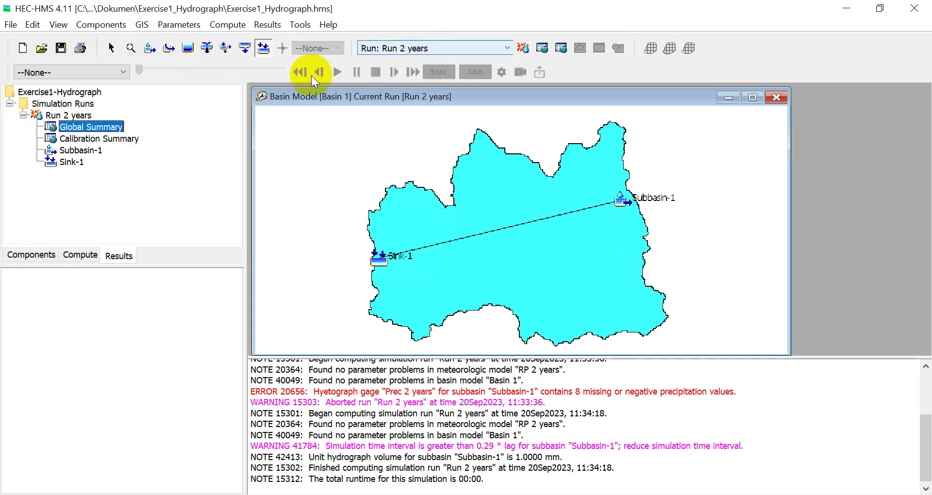
click(68, 141)
View Subbasin-1's outflow graph peaking near 17 m³/s, then open its time-series table
click(443, 7)
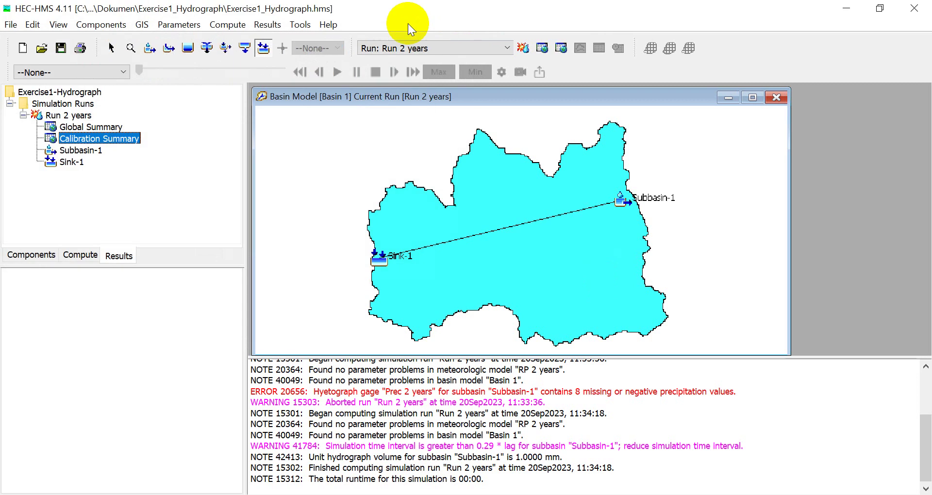
double_click(81, 150)
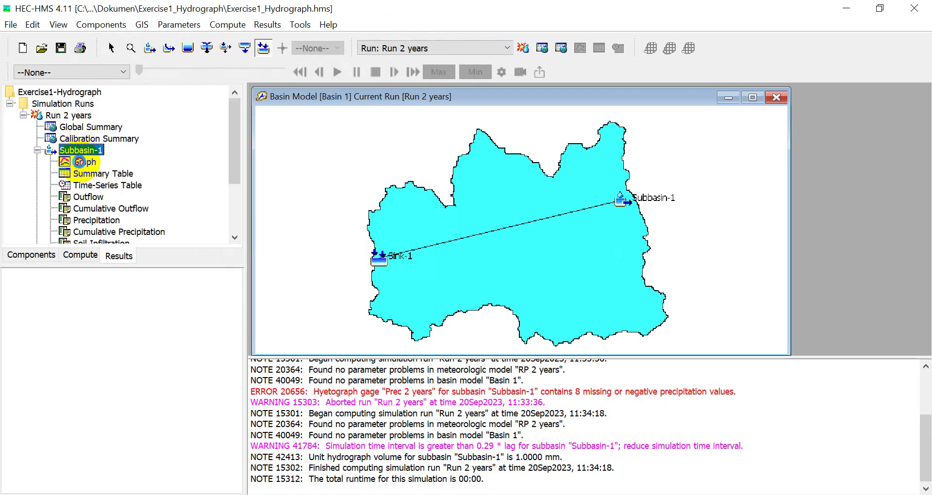
click(80, 162)
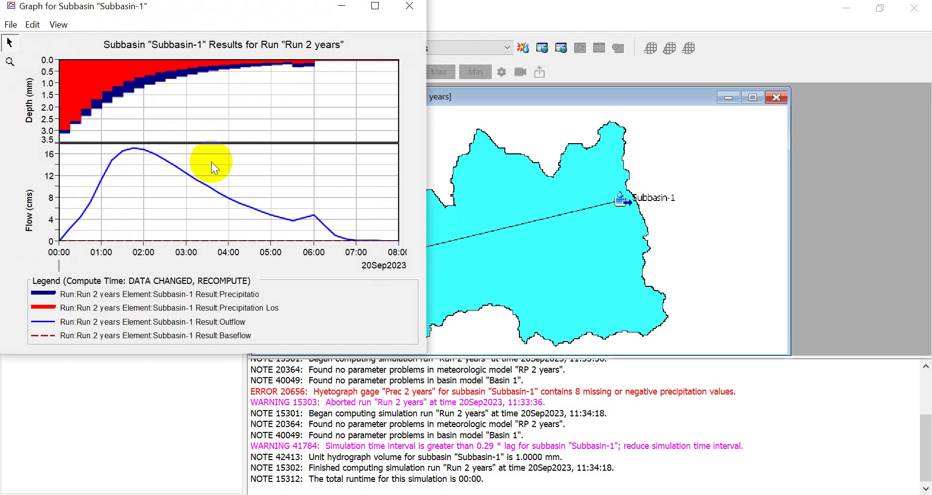
click(415, 12)
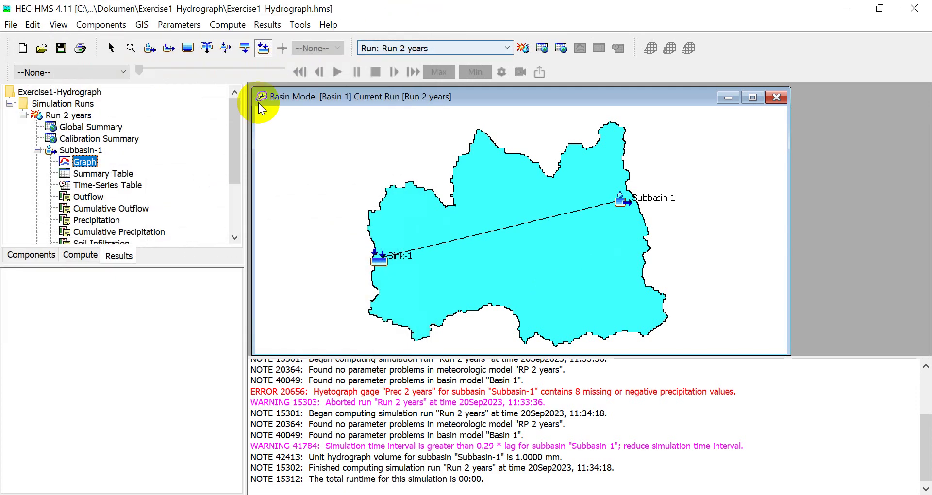
click(96, 185)
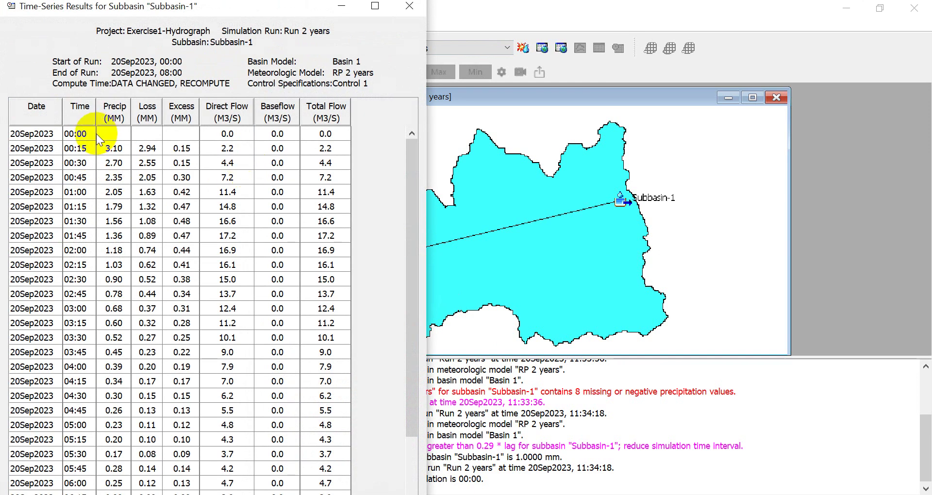
Copy the Time column of Subbasin-1's time-series results from 00:00 and switch to Excel
click(184, 164)
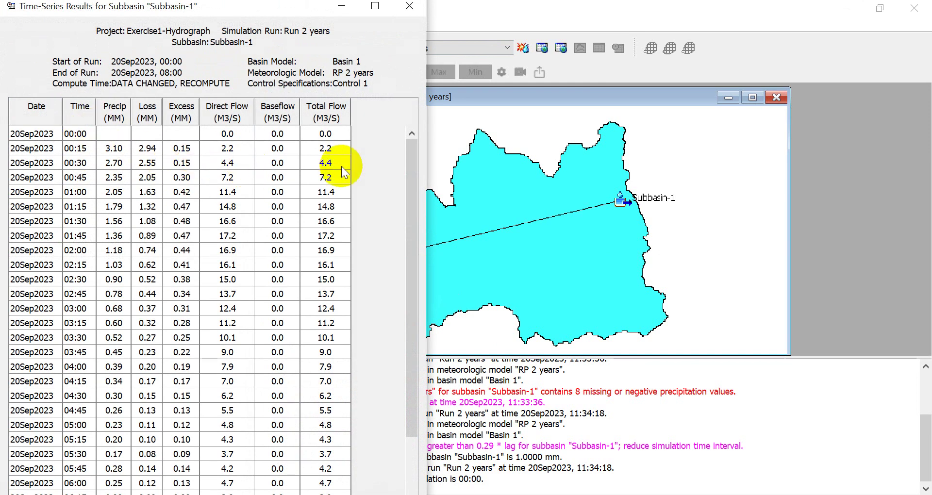
click(75, 135)
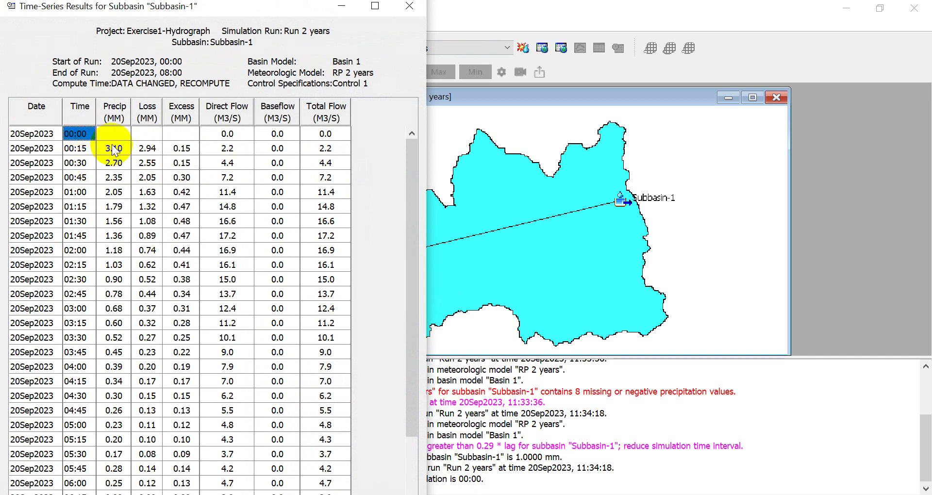
key(shift+Down)
key(shift+Down)
key(shift+Down)
key(shift+Down)
key(shift+Down)
key(shift+Down)
key(shift+Down)
key(shift+Down)
key(shift+Down)
key(shift+Down)
key(shift+Down)
key(shift+Down)
key(shift+Down)
key(shift+Down)
key(shift+Down)
key(shift+Down)
key(shift+Down)
key(shift+Down)
key(shift+Down)
key(shift+Down)
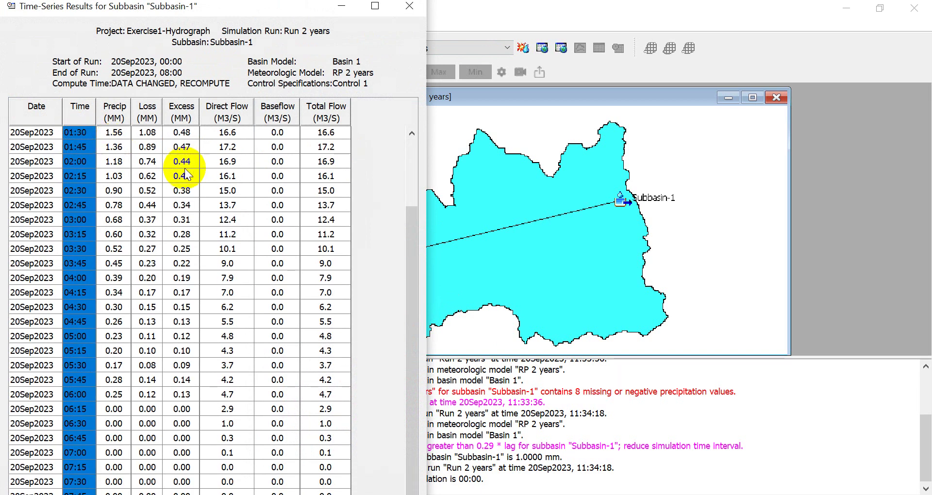
right_click(84, 158)
click(100, 169)
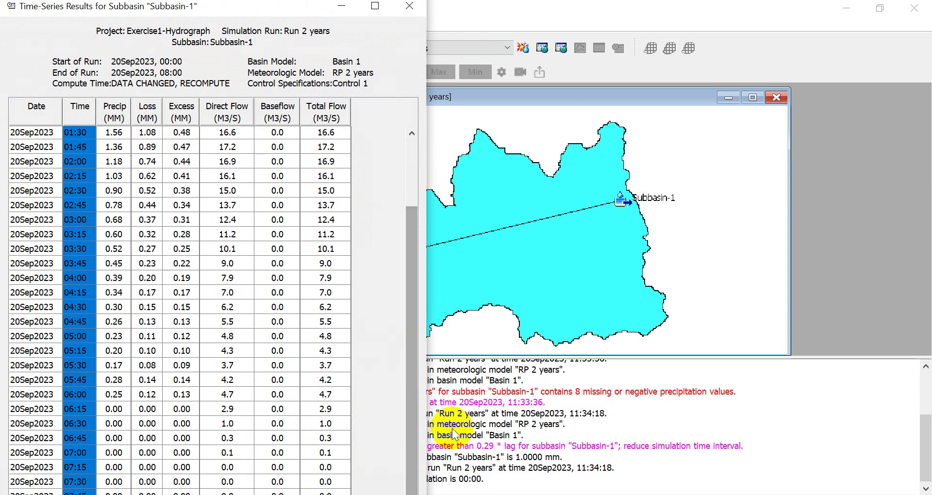
key(alt+Tab)
Paste the 15-minute run times into column S from S7, then switch back to HEC-HMS
scroll(580, 332, up, 2)
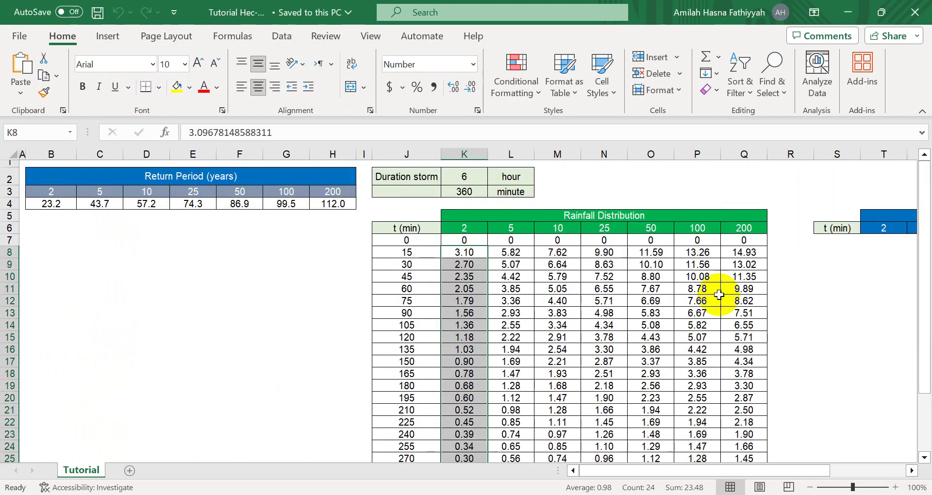
click(832, 241)
key(ctrl+v)
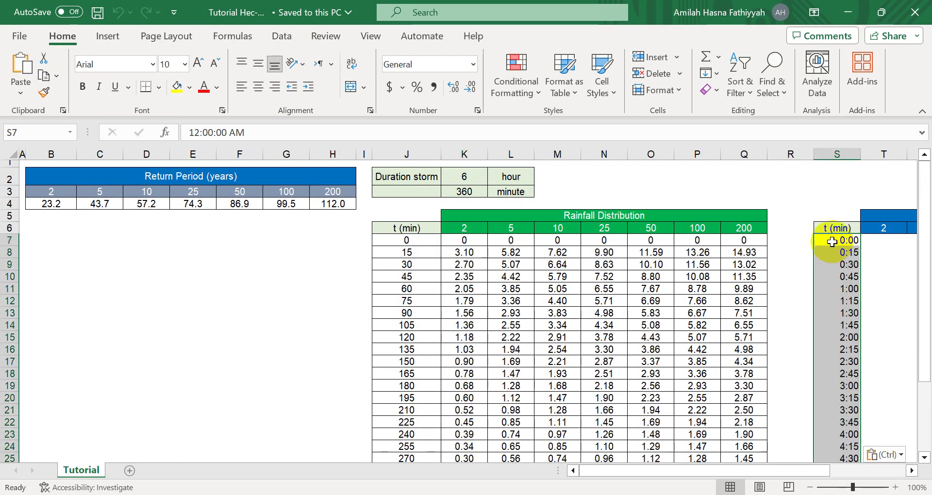
mouse_move(828, 470)
mouse_down()
mouse_move(880, 467)
mouse_move(830, 470)
mouse_up()
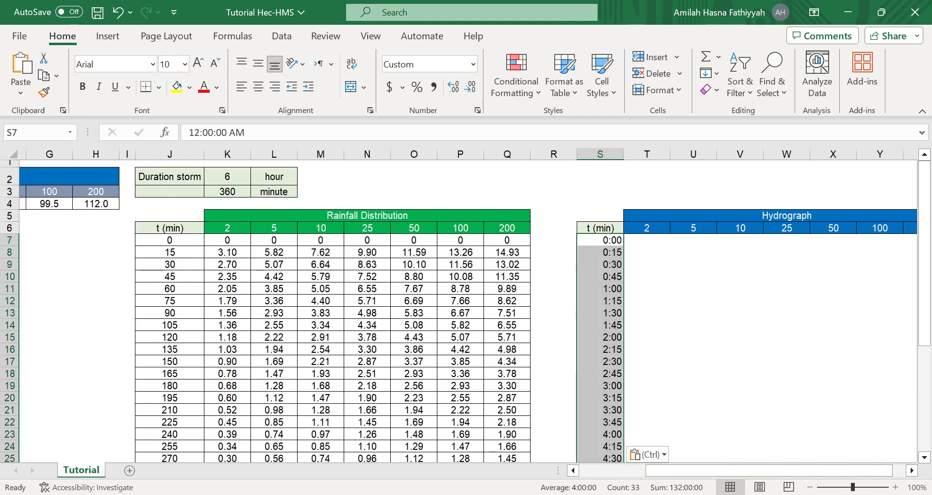
mouse_move(590, 489)
click(578, 444)
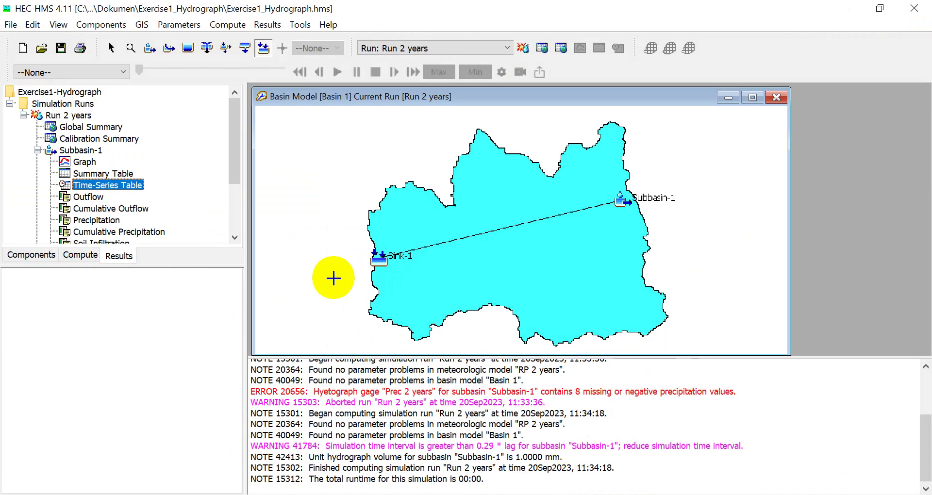
Copy Subbasin-1's Total Flow values from 00:00 downward and return to the Excel workbook
mouse_move(624, 488)
click(657, 458)
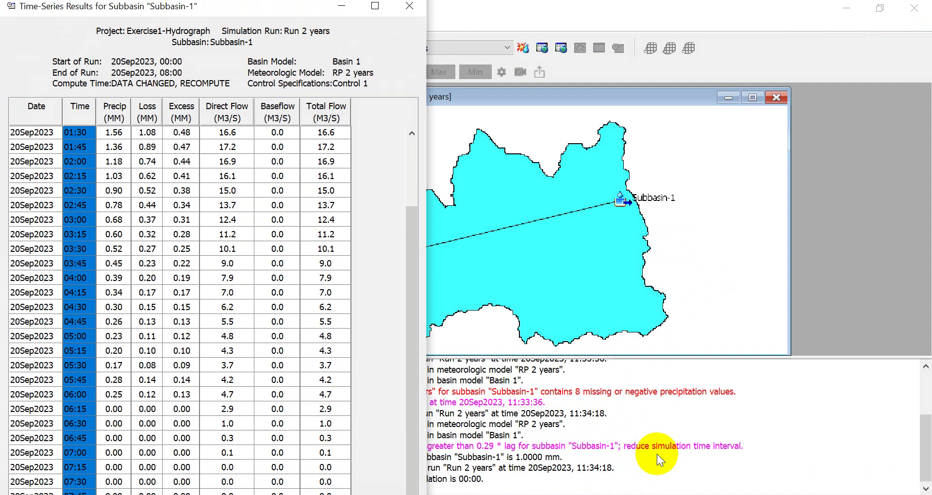
scroll(228, 162, up, 2)
click(339, 130)
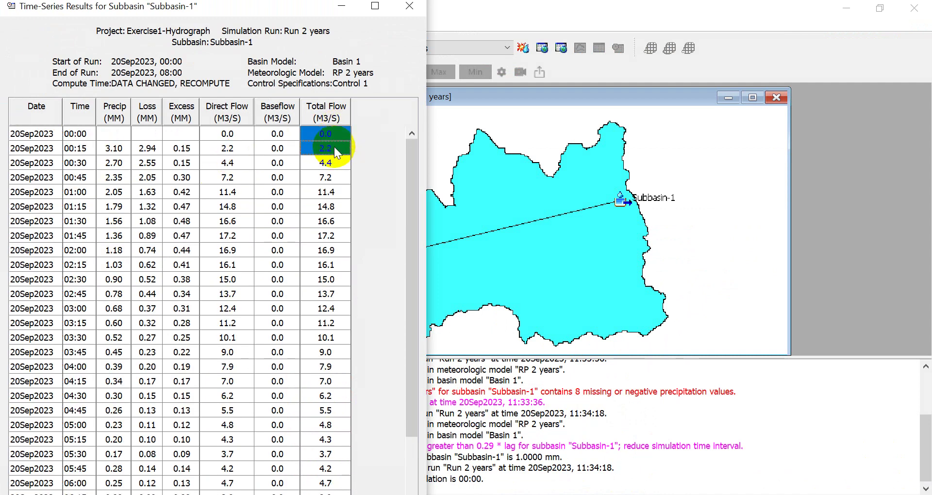
key(shift+Down)
key(shift+Down)
key(shift+Down)
key(shift+Down)
key(shift+Down)
key(shift+Down)
key(shift+Down)
key(shift+Down)
key(shift+Down)
key(shift+Down)
key(shift+Down)
key(shift+Down)
key(shift+Down)
key(shift+Down)
key(shift+Down)
key(shift+Down)
key(shift+Down)
key(shift+Down)
key(shift+Down)
key(shift+Down)
key(shift+Down)
key(shift+Down)
key(shift+Down)
key(shift+Down)
key(shift+Down)
key(shift+Down)
key(shift+Down)
key(shift+Down)
key(shift+Down)
key(shift+Down)
key(shift+Down)
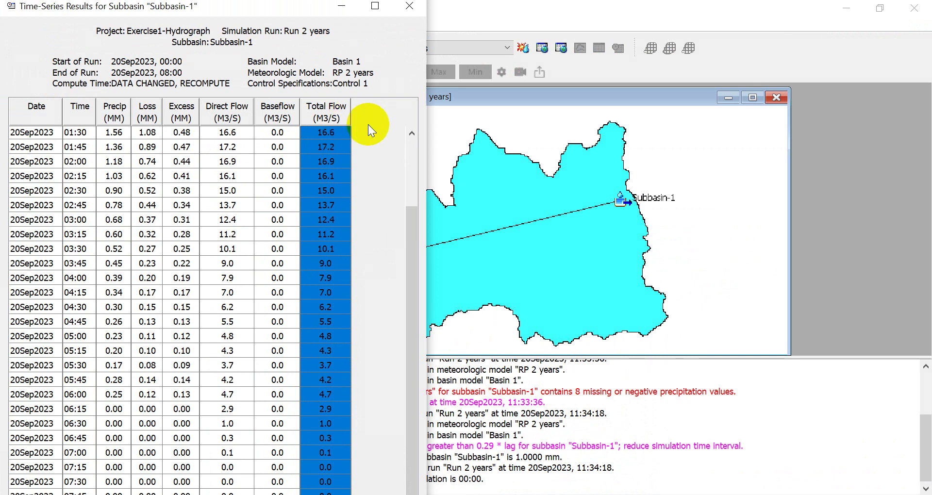
right_click(327, 139)
click(345, 169)
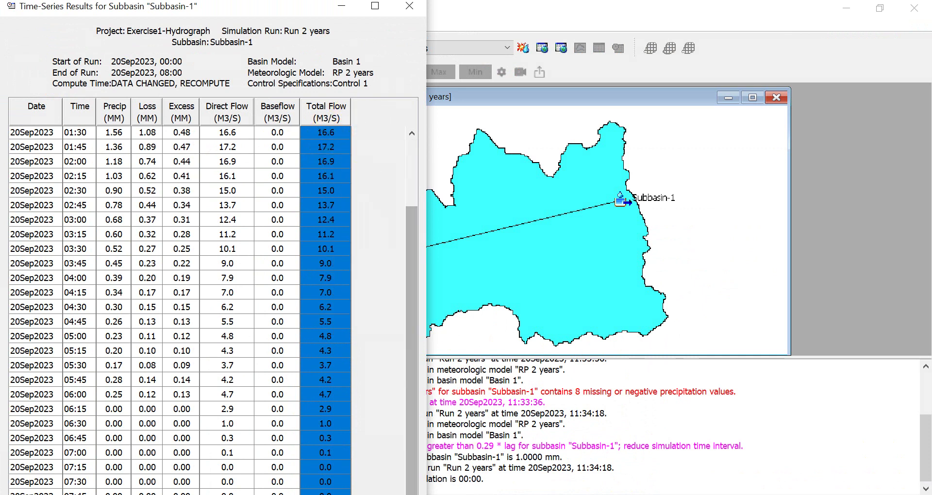
key(alt+Tab)
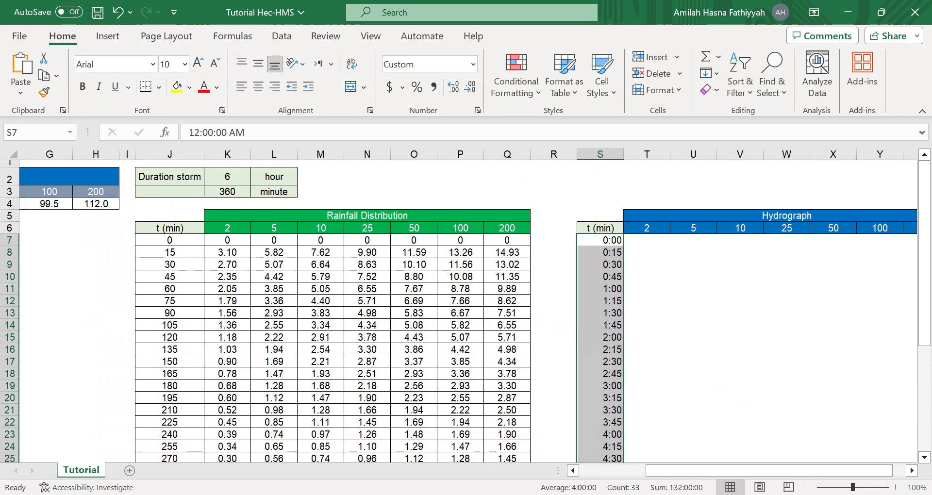
Paste the 2-year total flows from T7 down and select the S7:T39 time-flow range
click(654, 239)
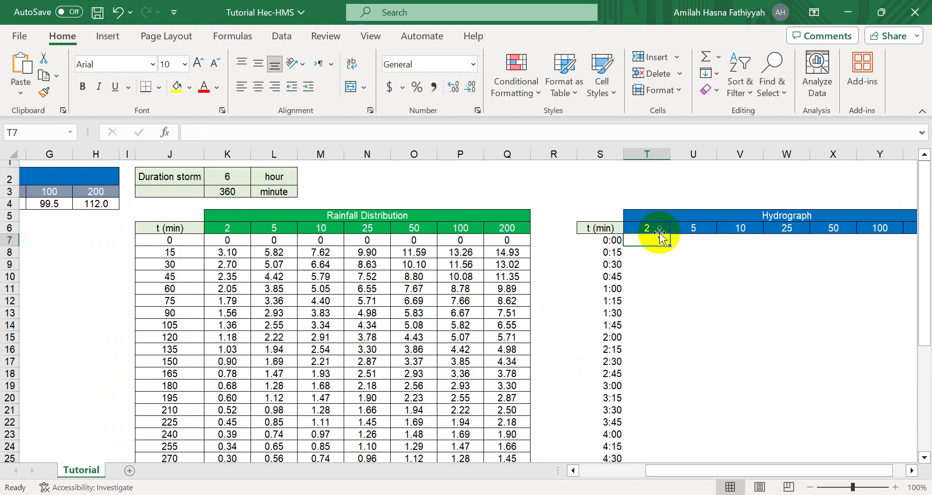
key(ctrl+v)
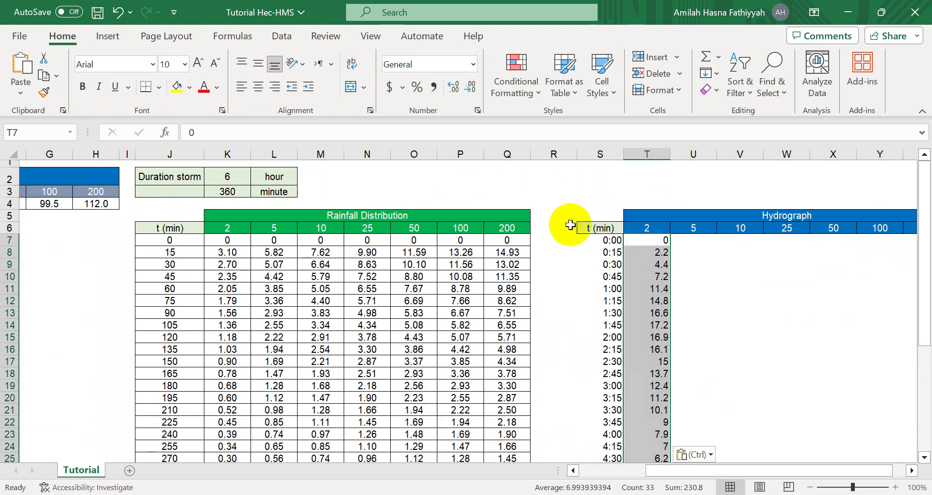
click(600, 241)
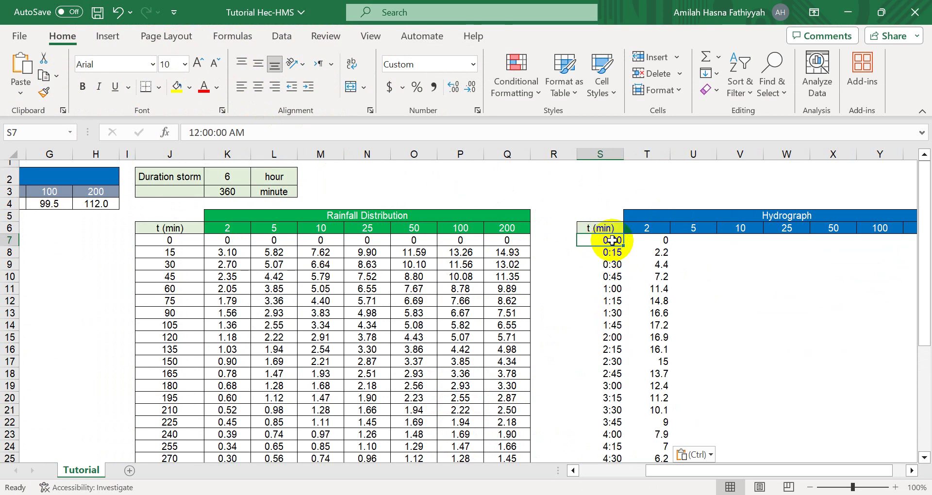
key(shift+Right)
key(ctrl+shift+Down)
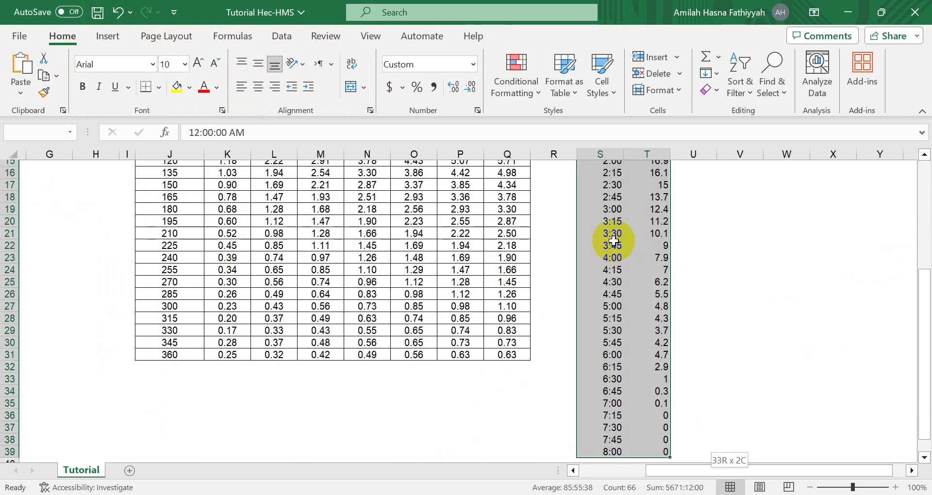
Insert a Scatter with Smooth Lines chart of the selected hydrograph data
click(107, 38)
click(319, 94)
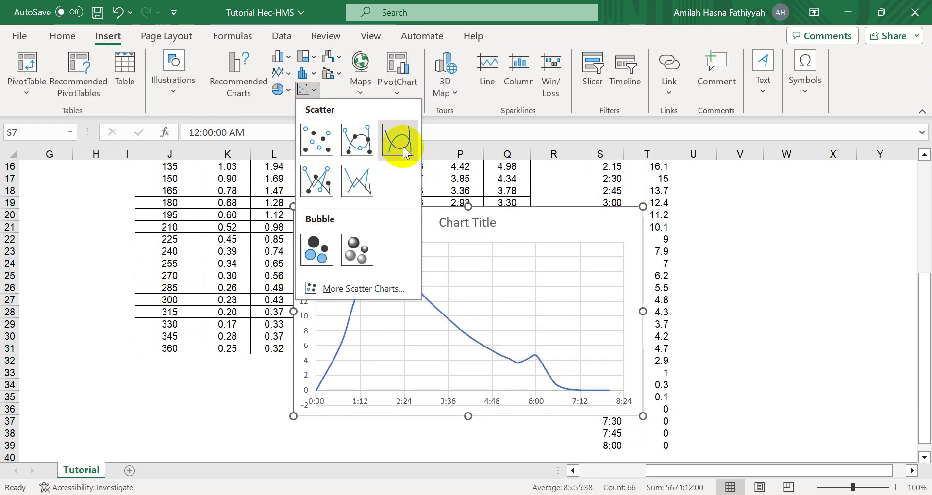
click(400, 143)
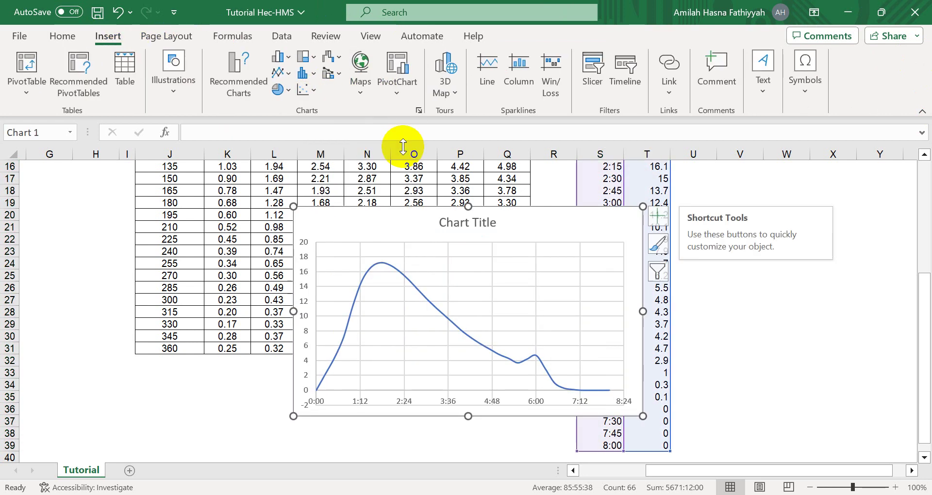
Rename the chart's data series to Rp 2 years
right_click(627, 232)
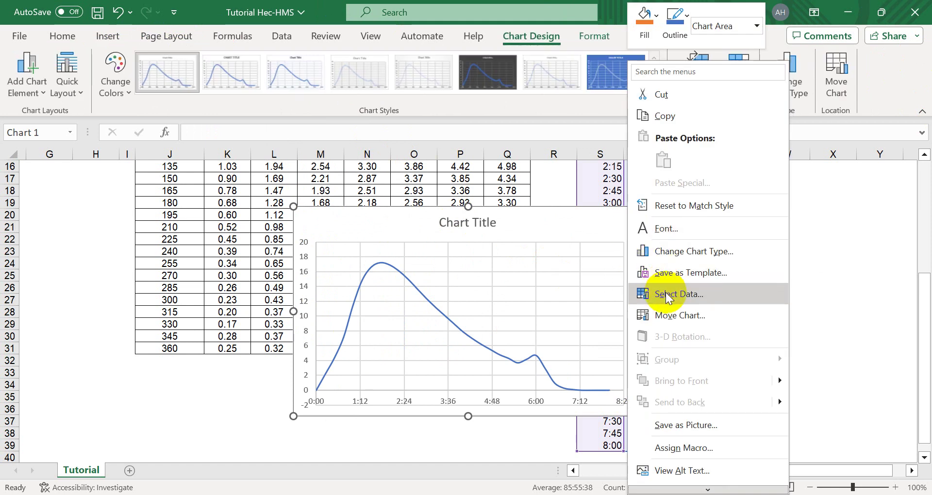
click(665, 292)
click(111, 250)
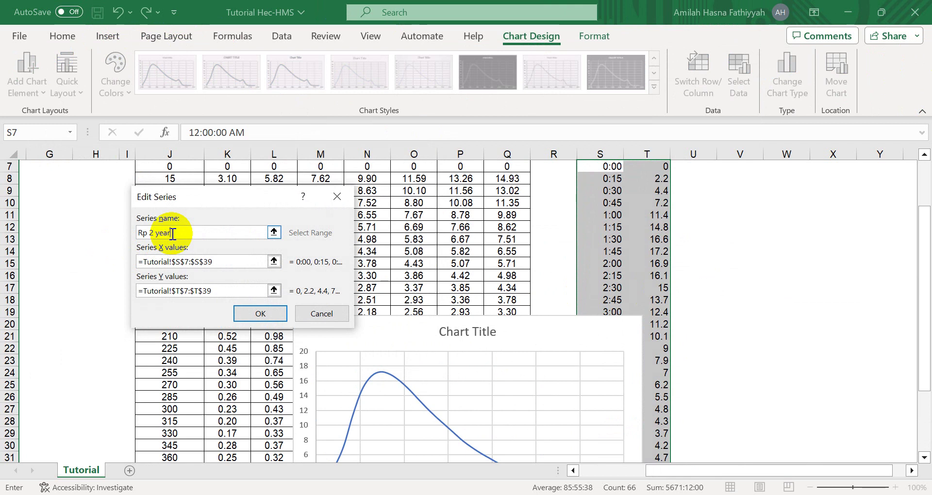
click(250, 310)
Move the chart up over the rainfall table and turn on its axis titles
click(356, 355)
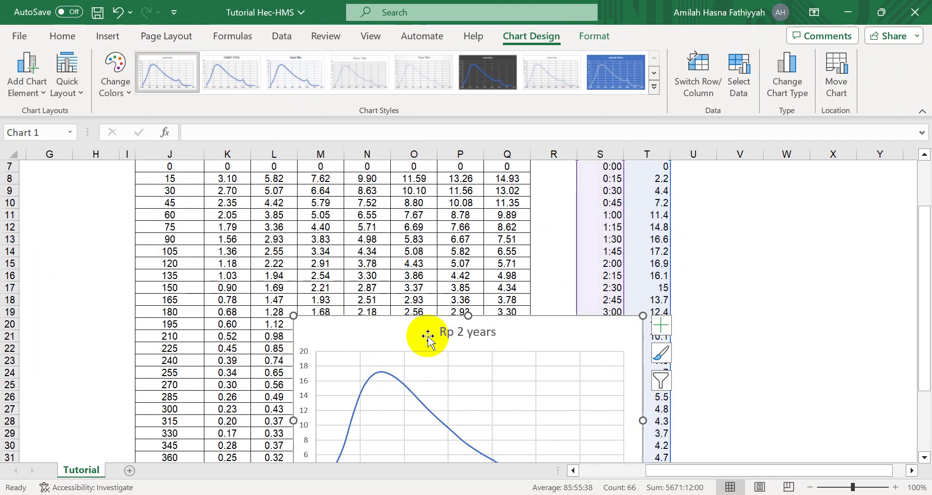
drag(532, 333, 481, 190)
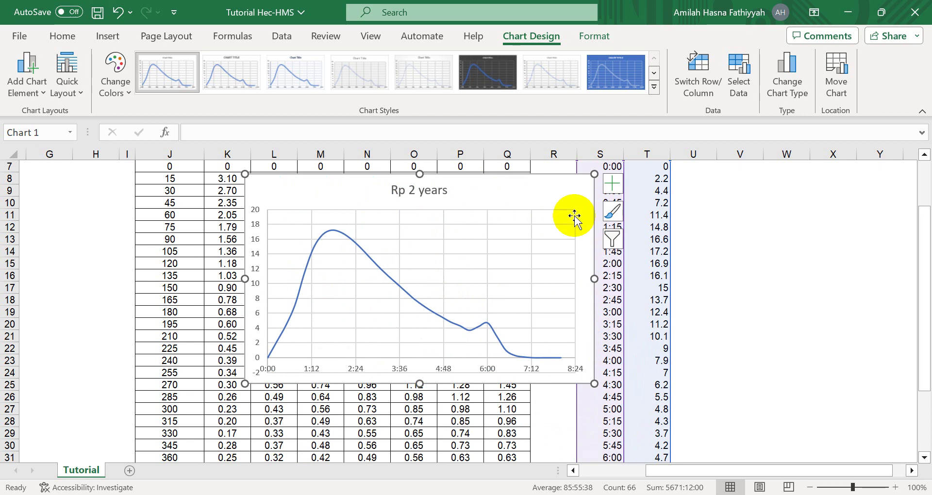
click(612, 184)
click(643, 220)
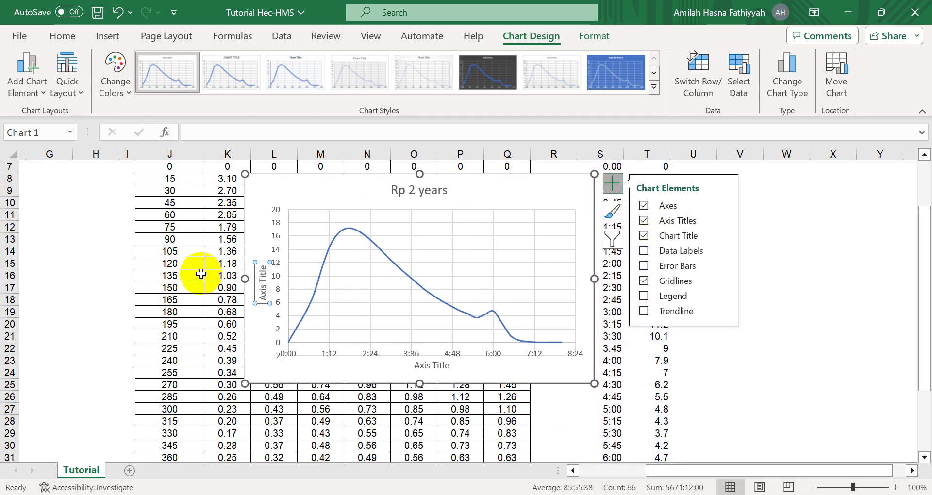
Title the vertical axis Q (m3/s)
click(262, 291)
triple_click(262, 291)
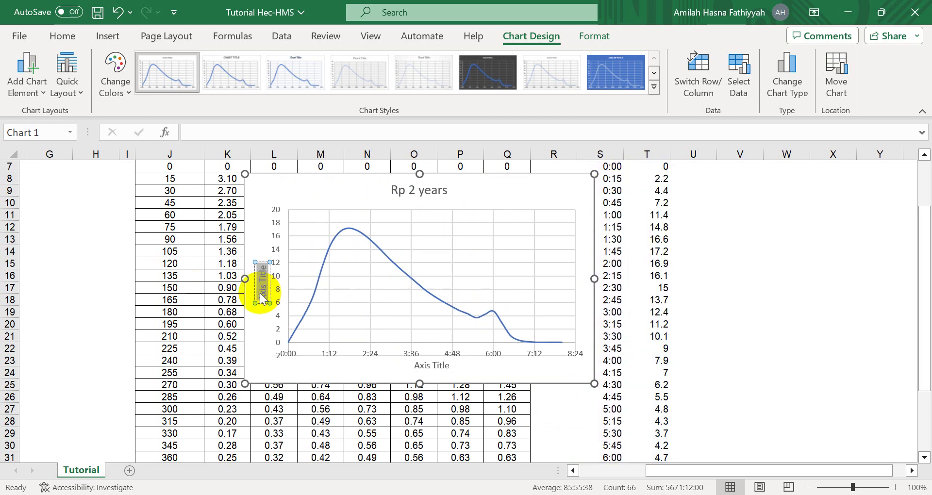
text(Q (m3)
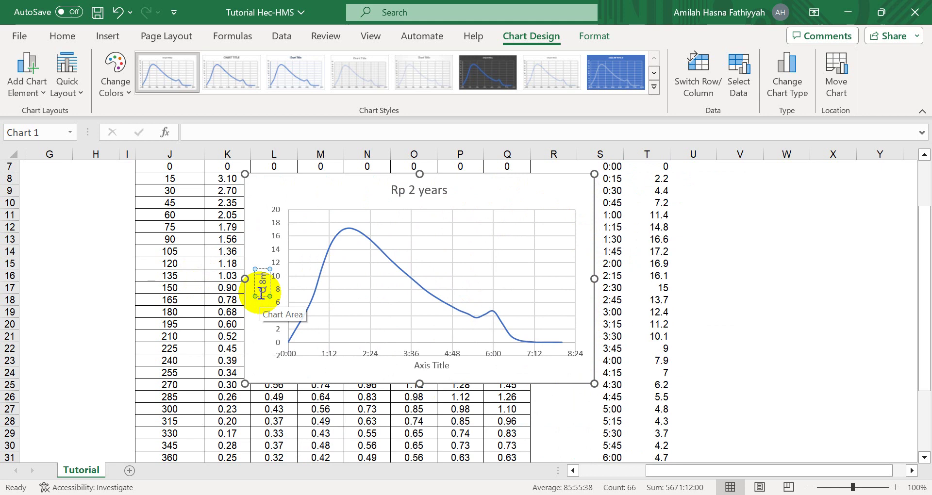
key(BackSpace)
key(BackSpace)
key(BackSpace)
key(BackSpace)
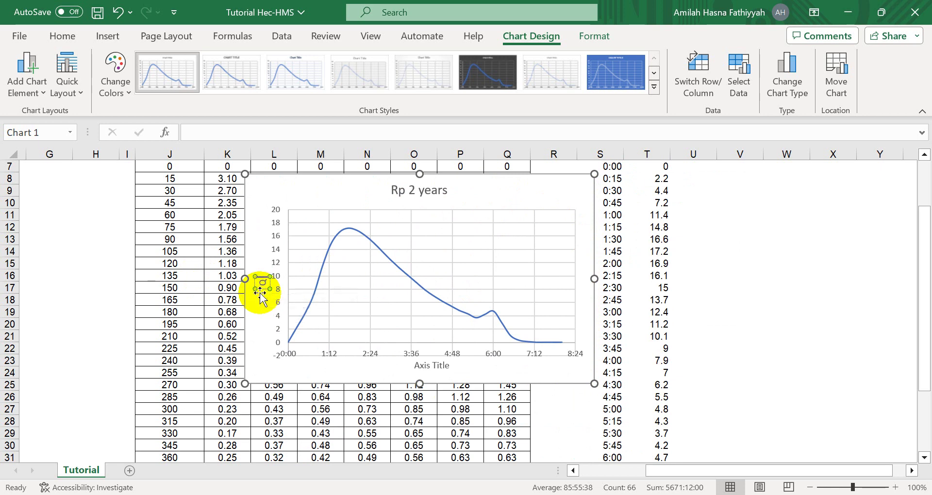
text((m3/s)
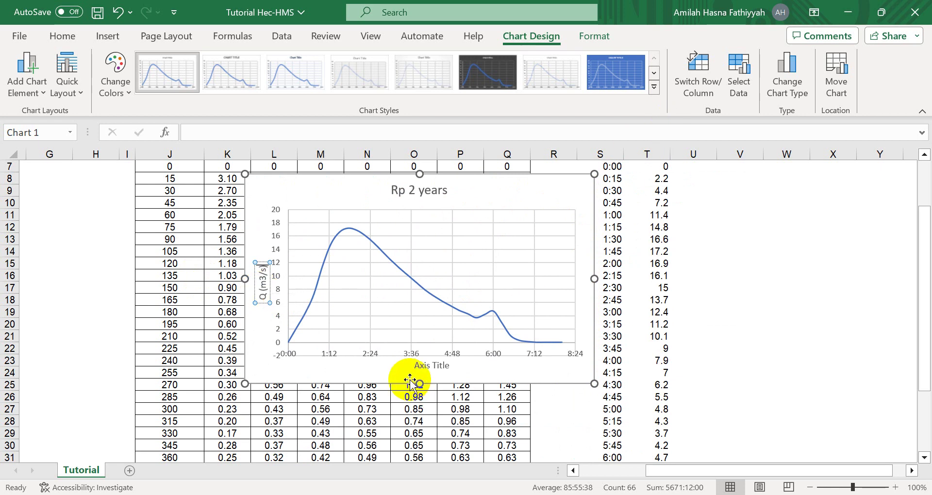
Title the horizontal axis Time (hr)
click(422, 370)
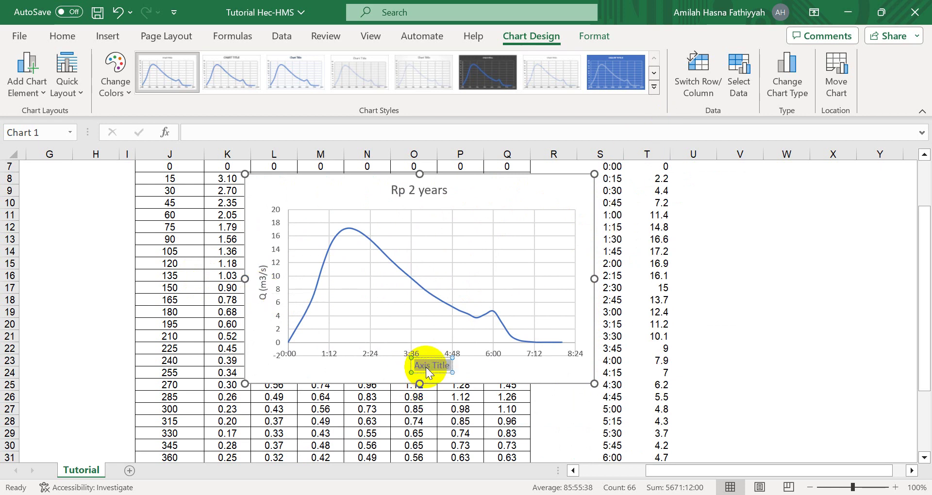
text(Time (hr)
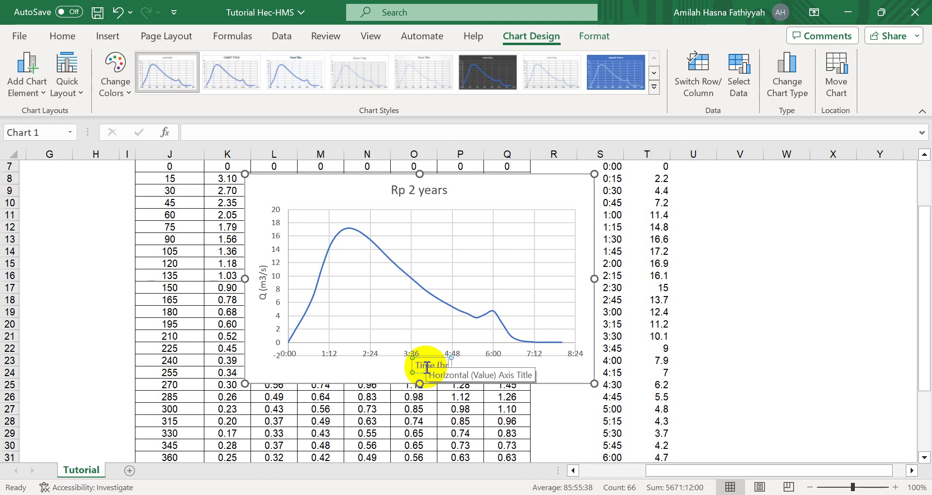
key(Escape)
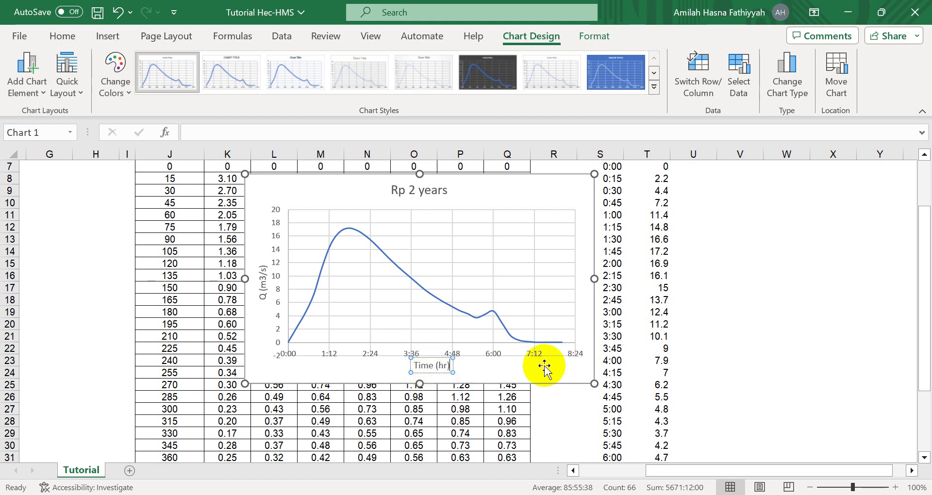
click(287, 361)
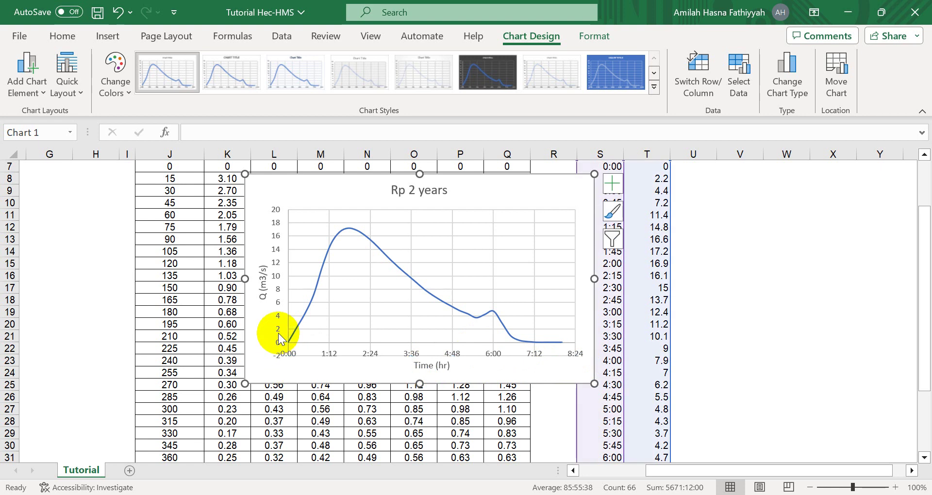
Set the Q axis minimum bound to 0 and move the chart beside the hydrograph data
click(277, 338)
click(845, 280)
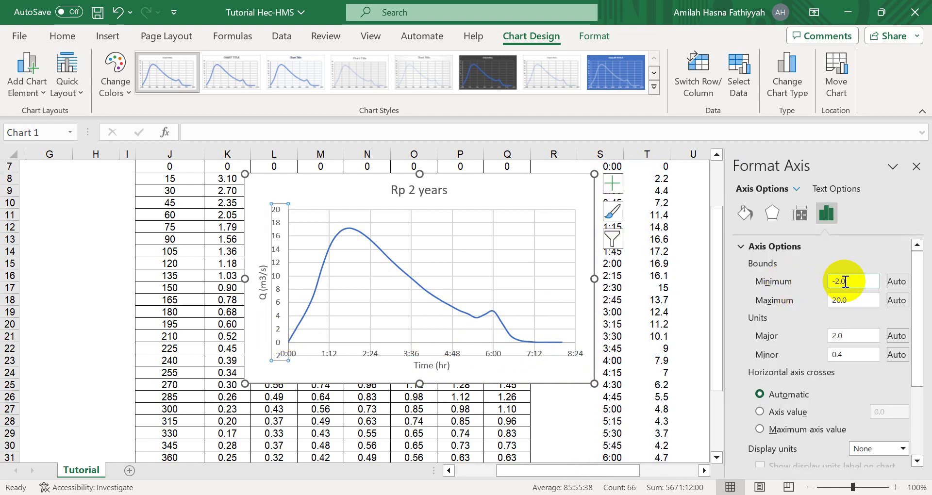
text(0)
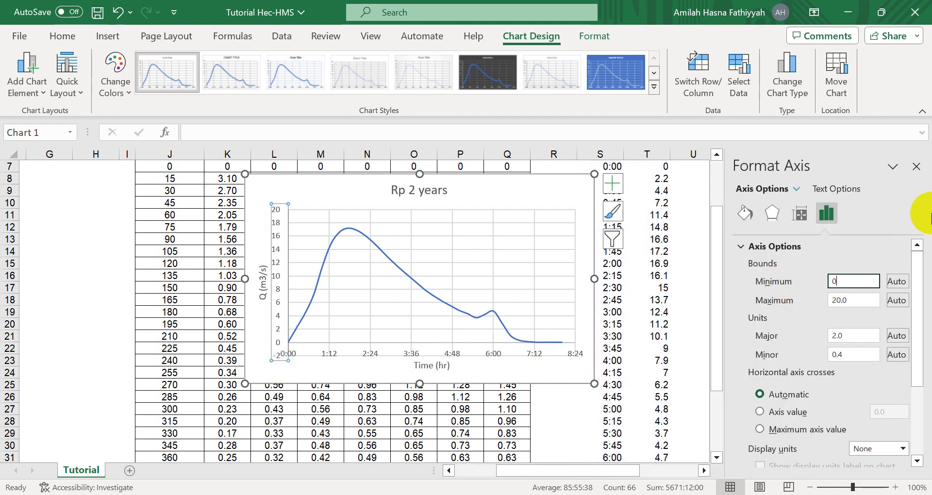
click(916, 167)
drag(520, 193, 808, 231)
scroll(719, 210, up, 2)
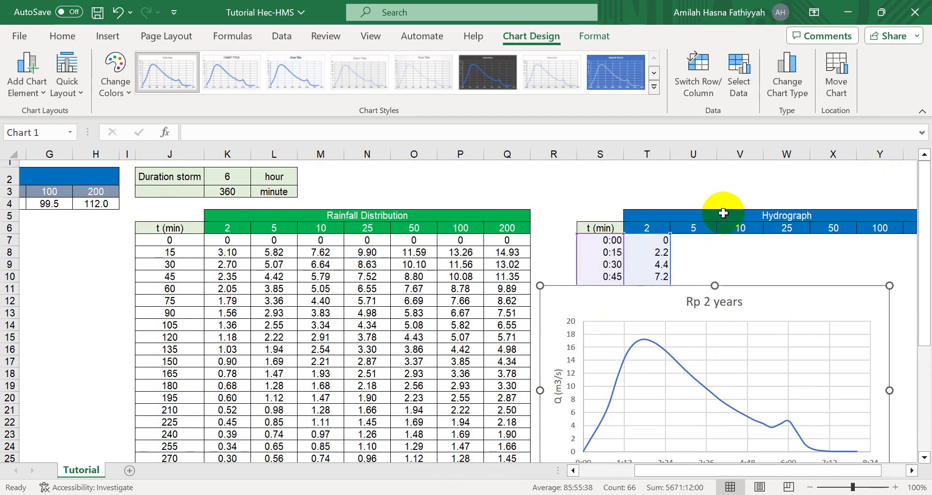
Return to HEC-HMS, glance back at the Excel chart, then bring HEC-HMS forward again
mouse_move(589, 493)
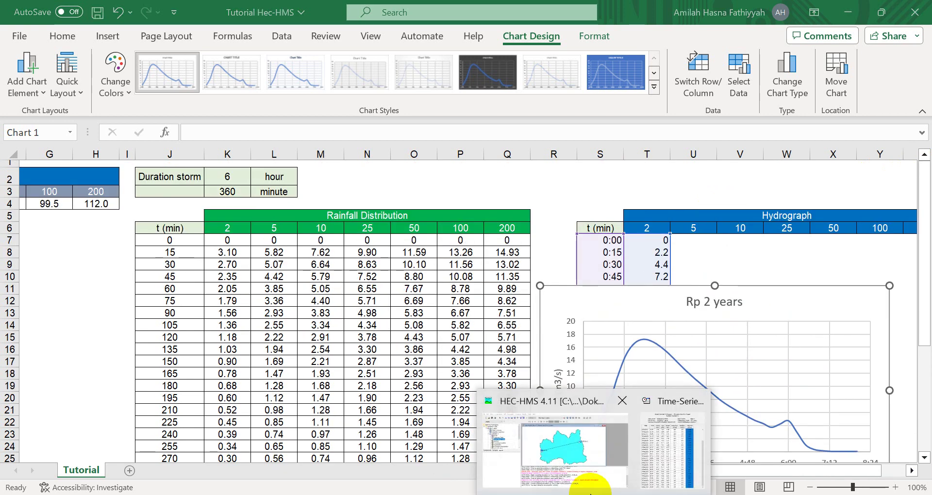
mouse_move(586, 440)
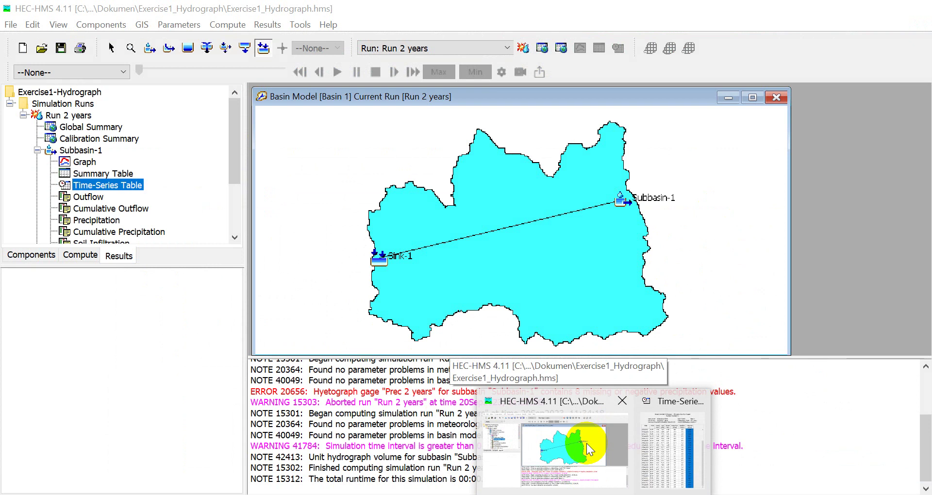
click(586, 444)
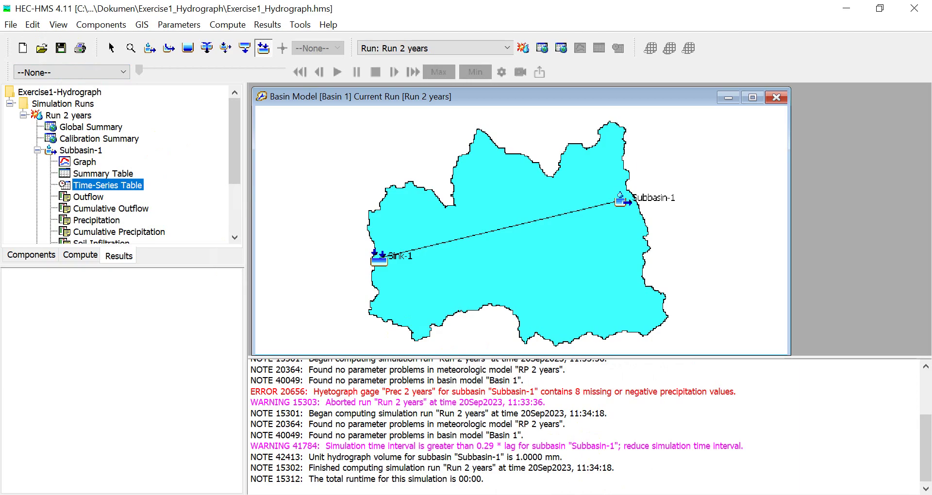
key(alt+Tab)
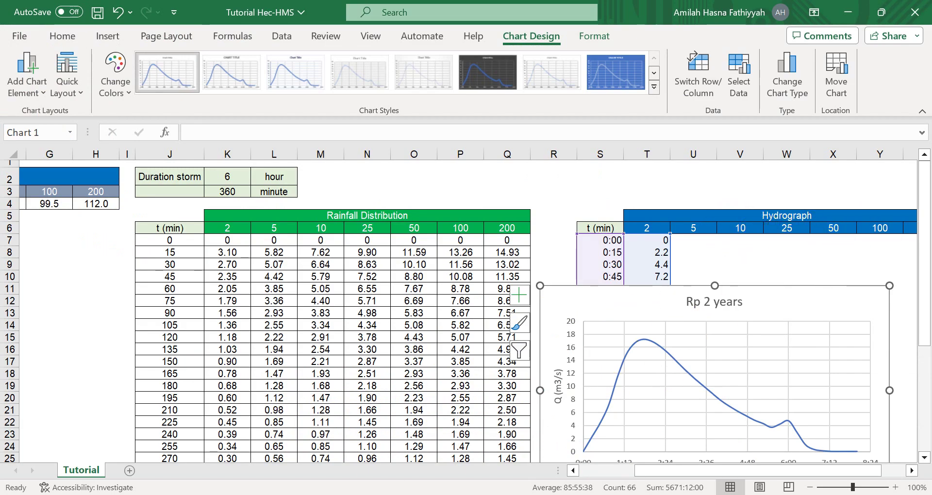
mouse_move(577, 488)
click(571, 435)
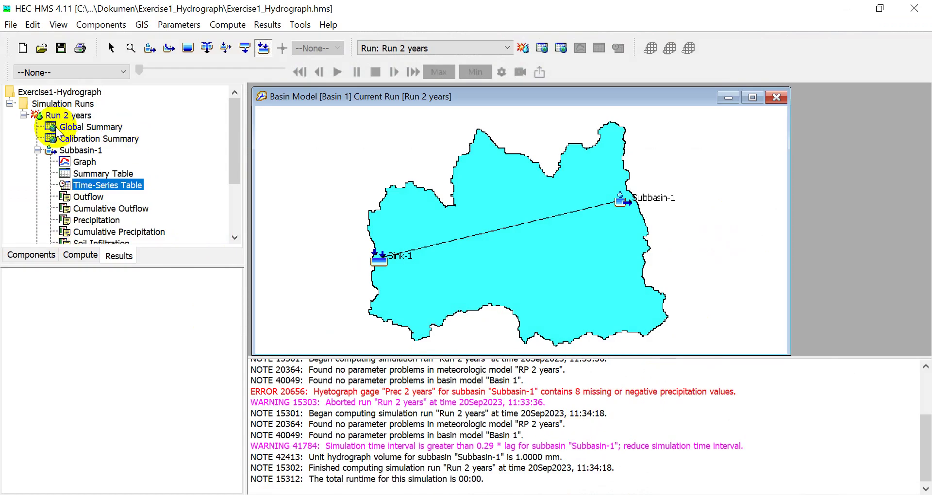
Collapse the Run 2 years results and the component groups in the model tree
click(22, 115)
click(40, 254)
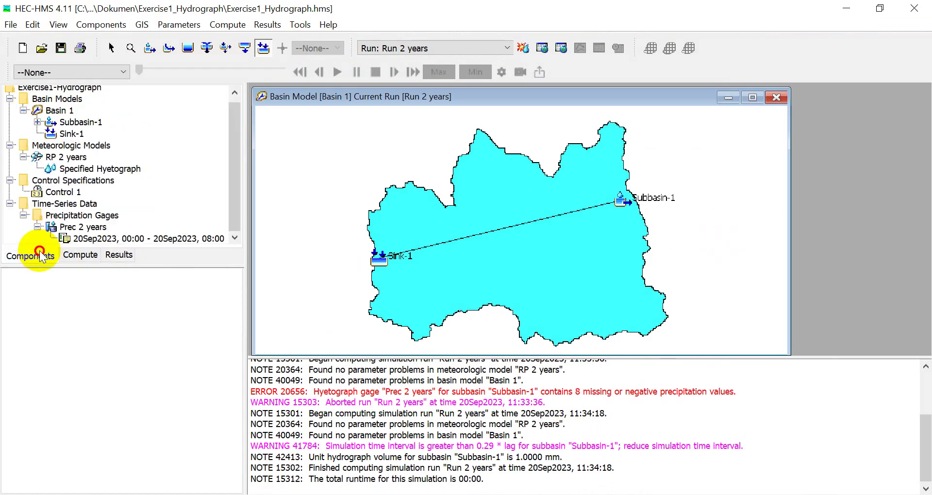
click(10, 98)
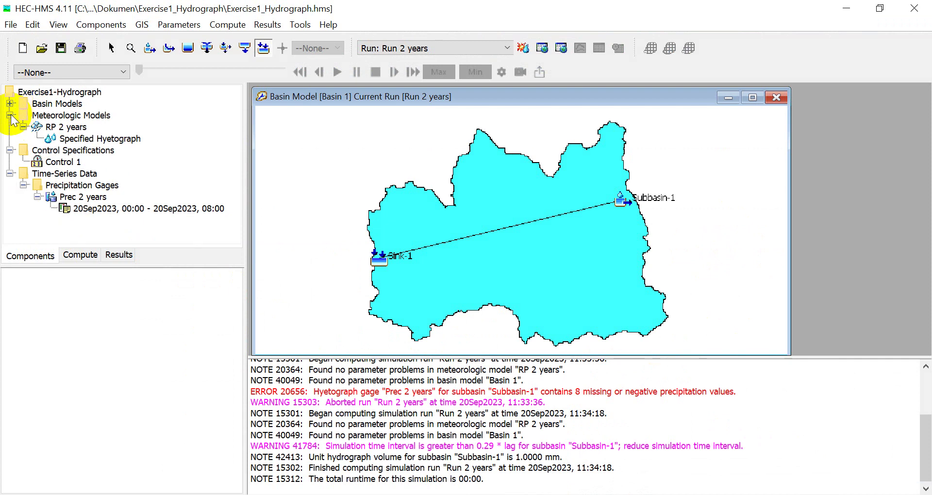
click(9, 115)
click(9, 127)
click(10, 138)
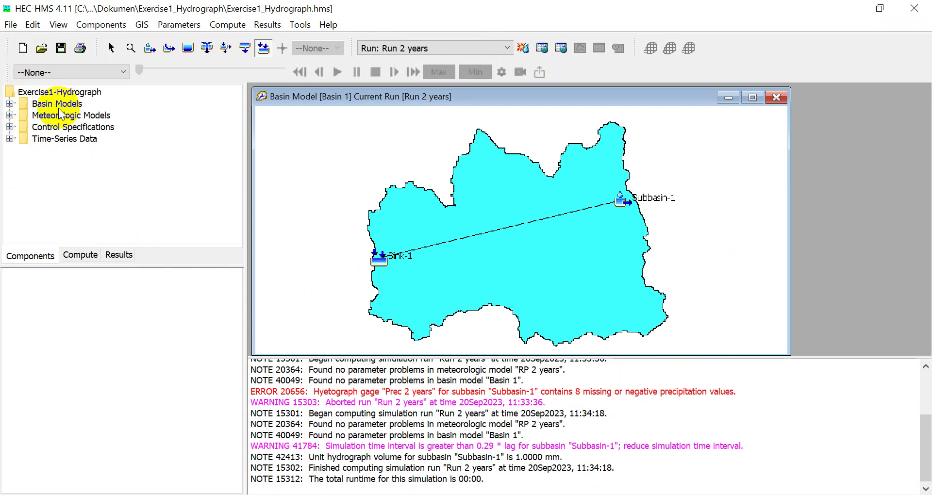
click(10, 104)
click(9, 104)
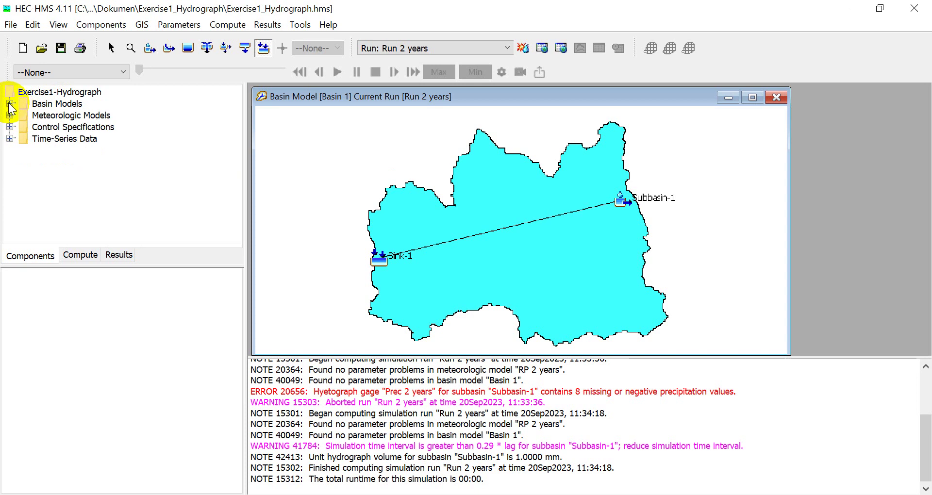
Create a new meteorologic model named RP 5 years in the Meteorologic Model Manager
click(119, 29)
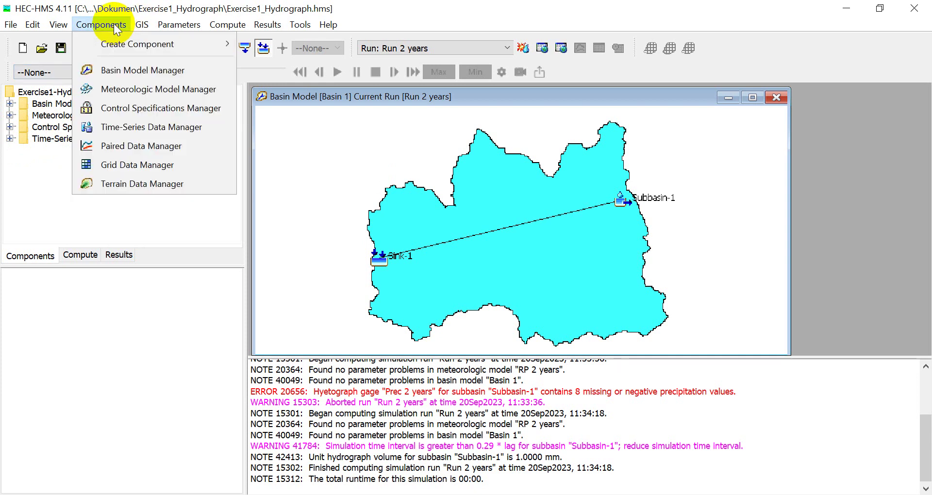
click(126, 89)
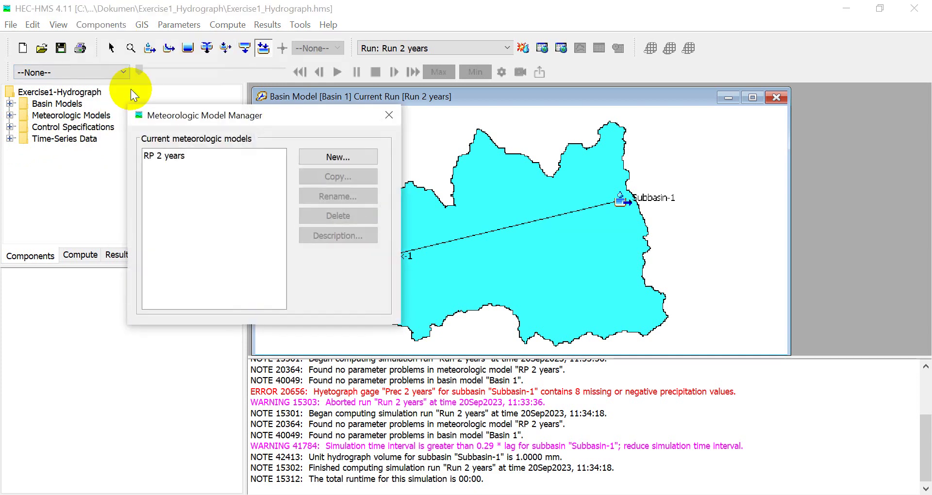
click(342, 156)
text(RP 5 years)
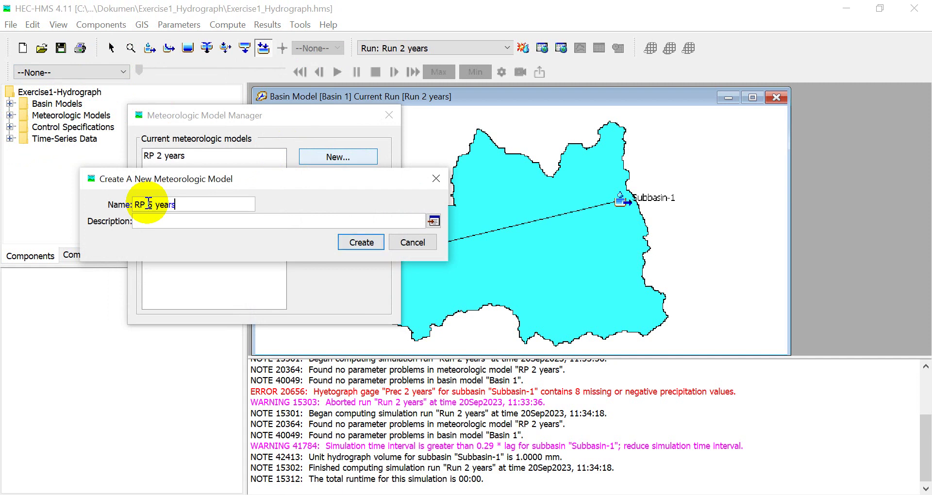
click(373, 243)
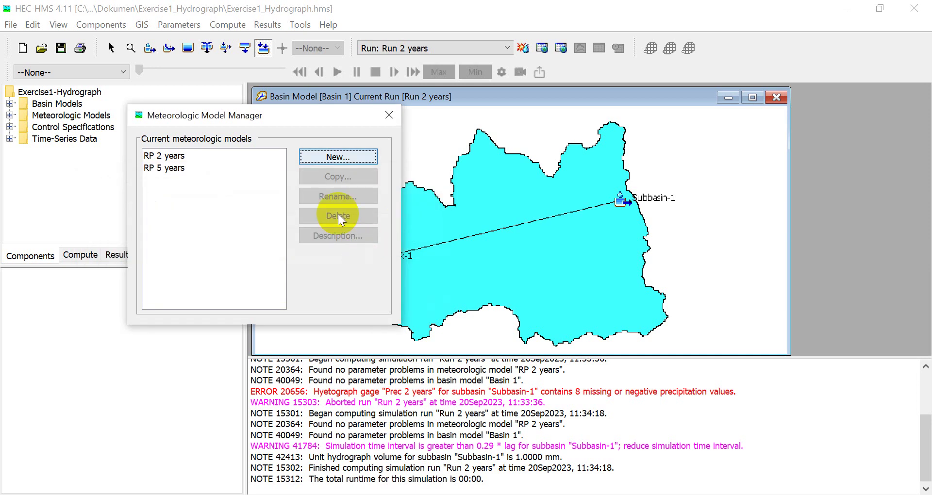
click(388, 115)
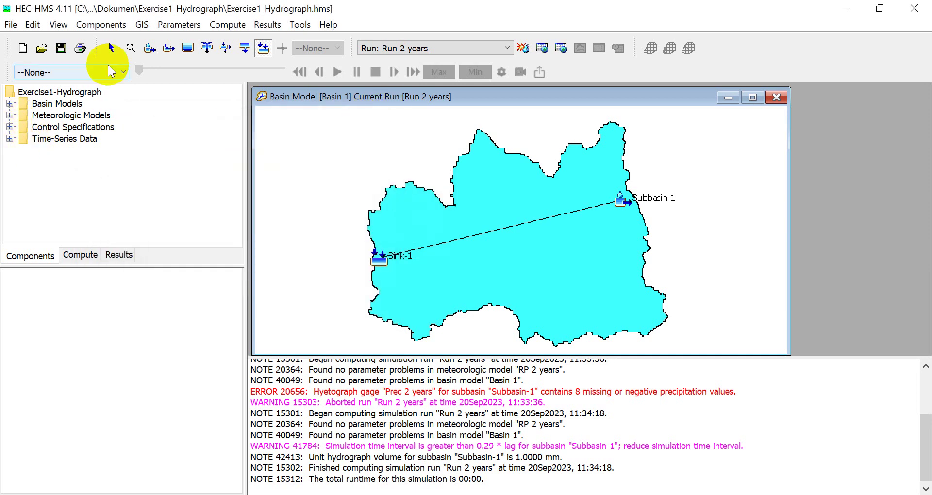
click(119, 26)
Create a precipitation gage named Prec 5 years, replacing the default Gage 1 name
click(136, 124)
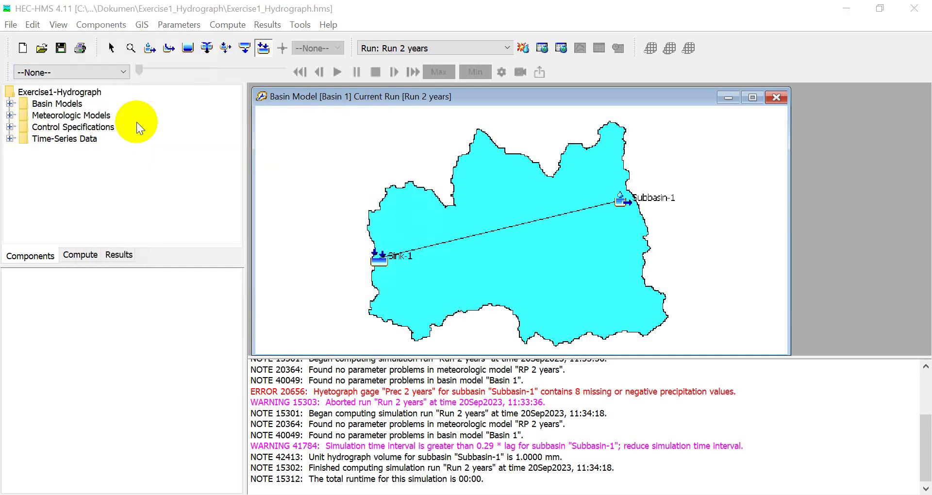
click(322, 178)
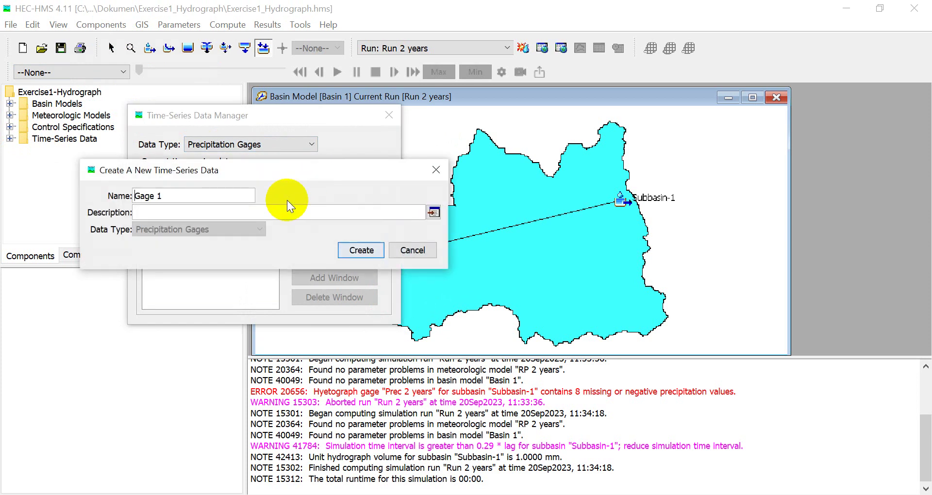
key(Delete)
key(Delete)
key(Delete)
key(Delete)
key(Delete)
key(Delete)
text(Prec )
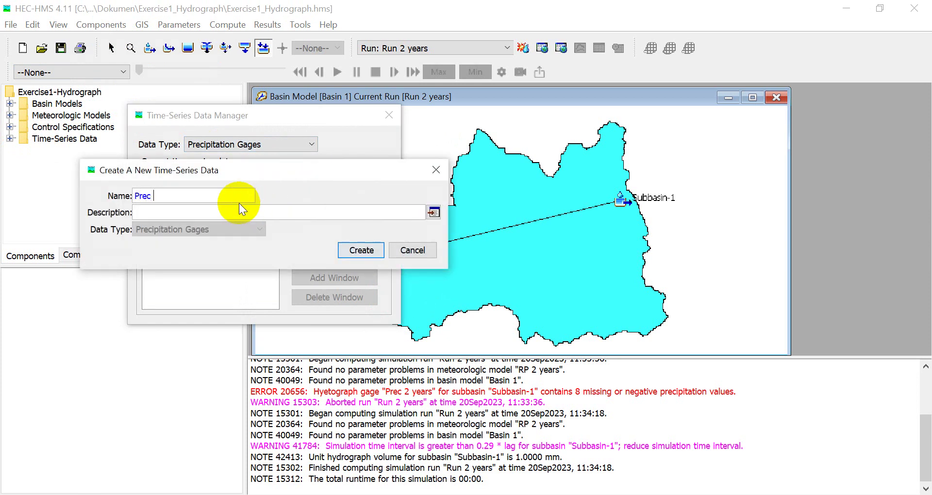
text(5 years)
click(363, 249)
click(389, 114)
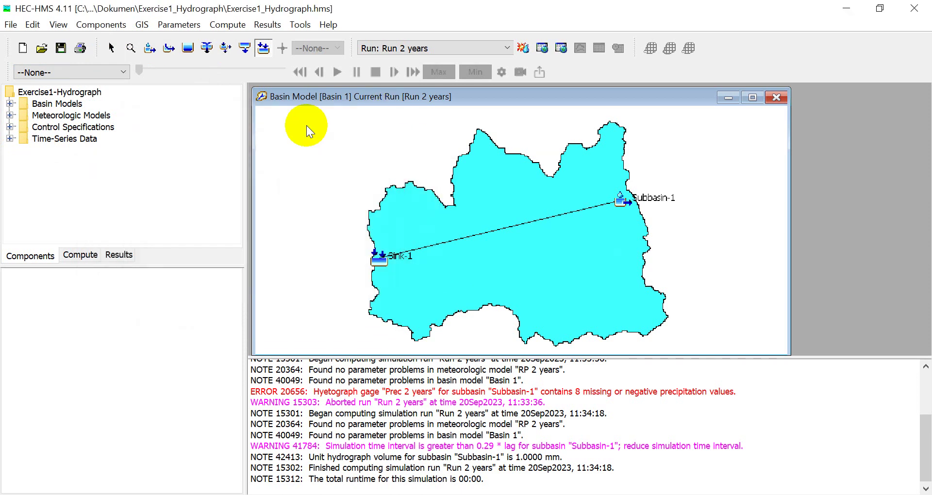
Set RP 5 years to include Basin 1's subbasins
click(10, 115)
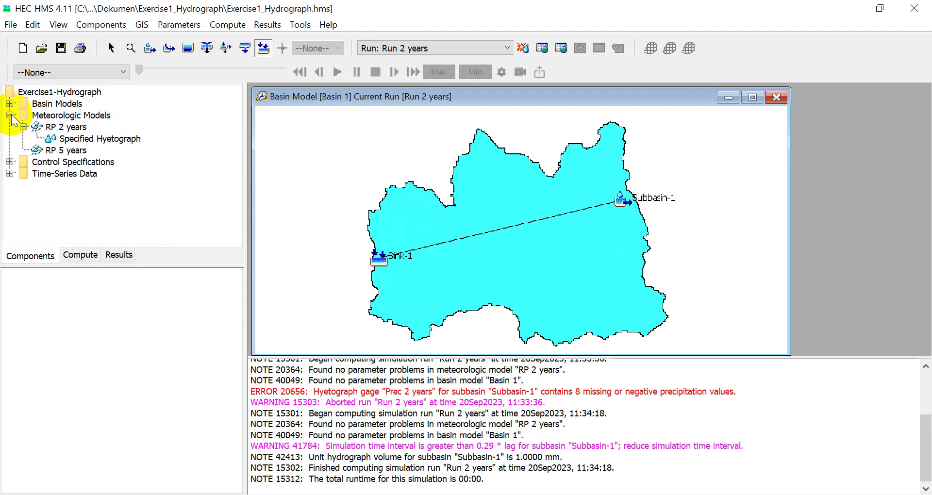
double_click(52, 151)
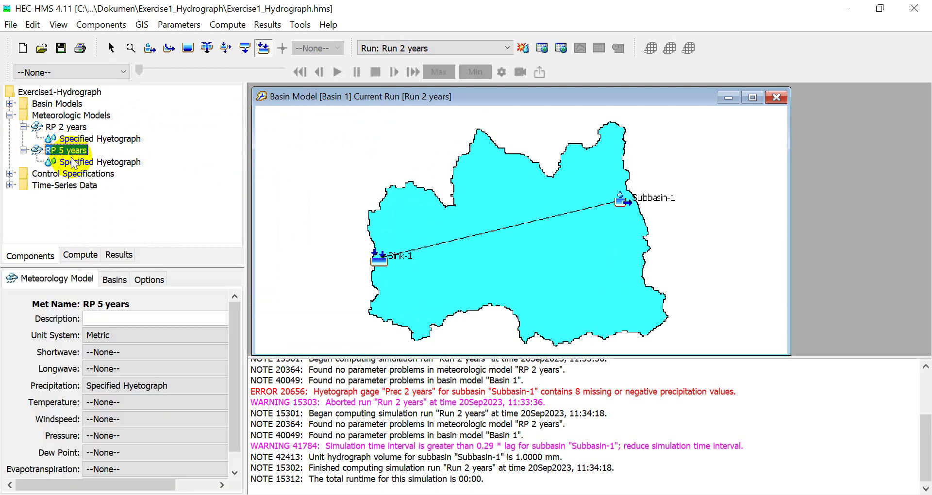
click(114, 282)
click(144, 331)
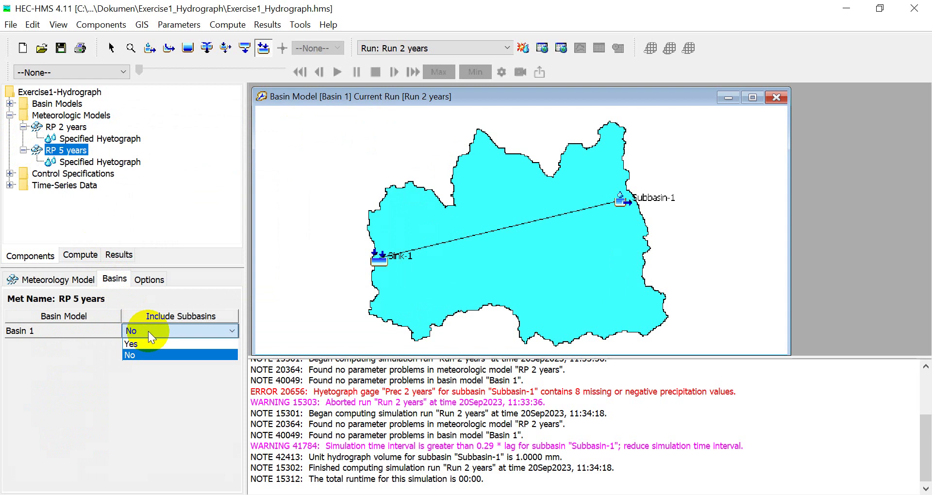
click(151, 343)
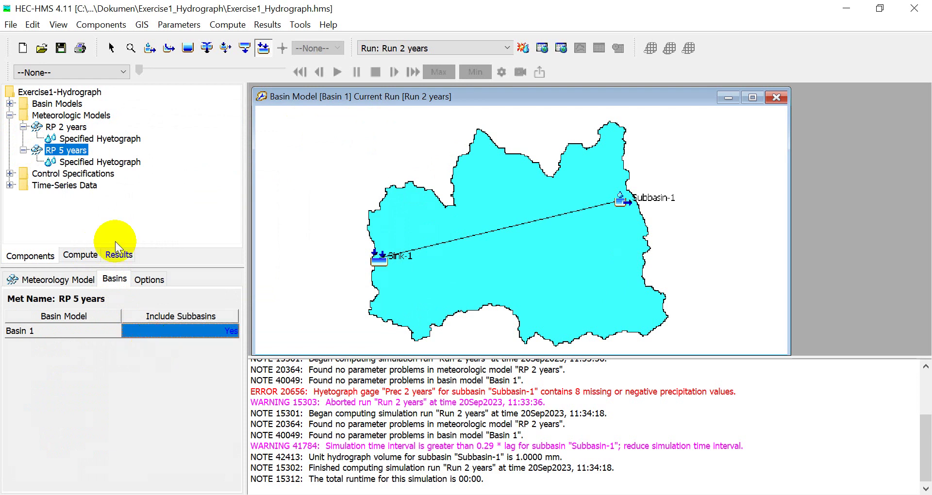
Assign the Prec 5 years gage to Subbasin-1 in the Specified Hyetograph settings
click(104, 163)
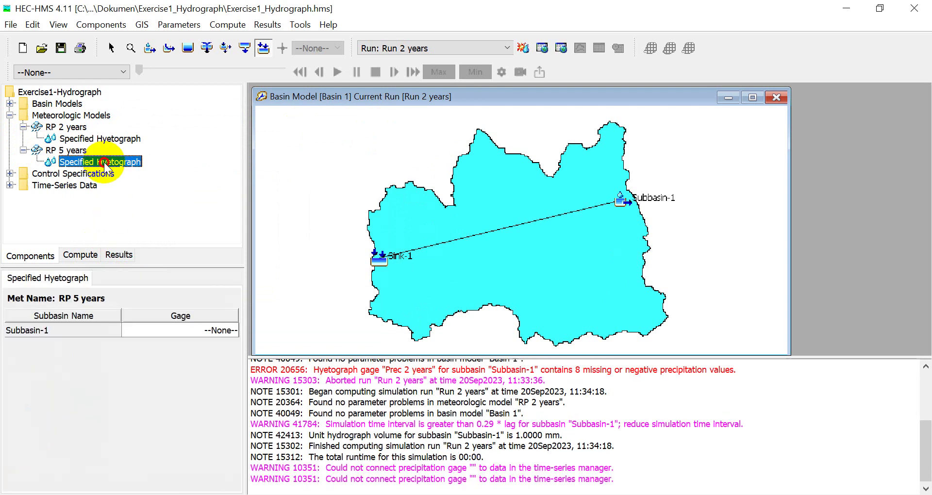
click(153, 330)
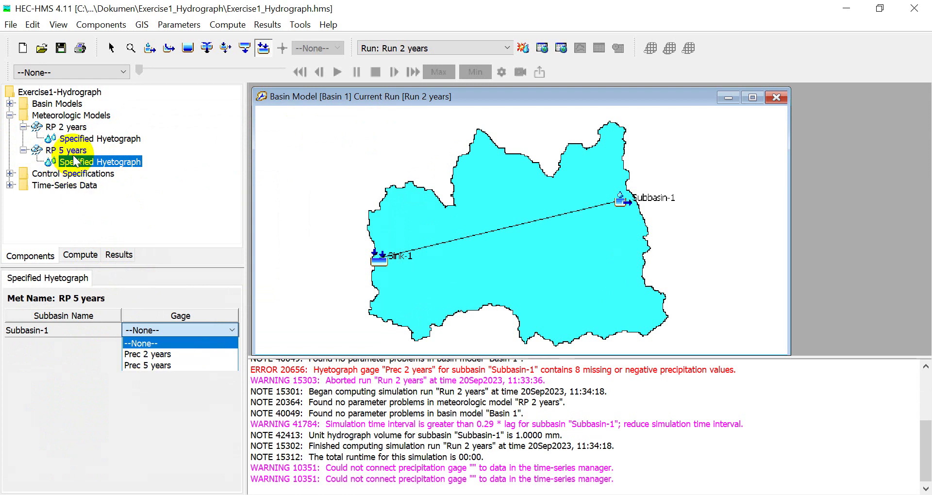
click(140, 367)
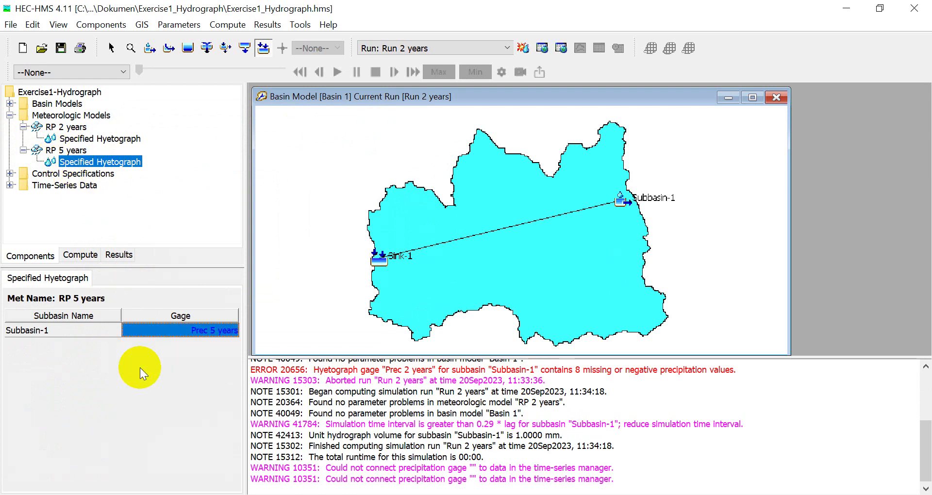
click(10, 185)
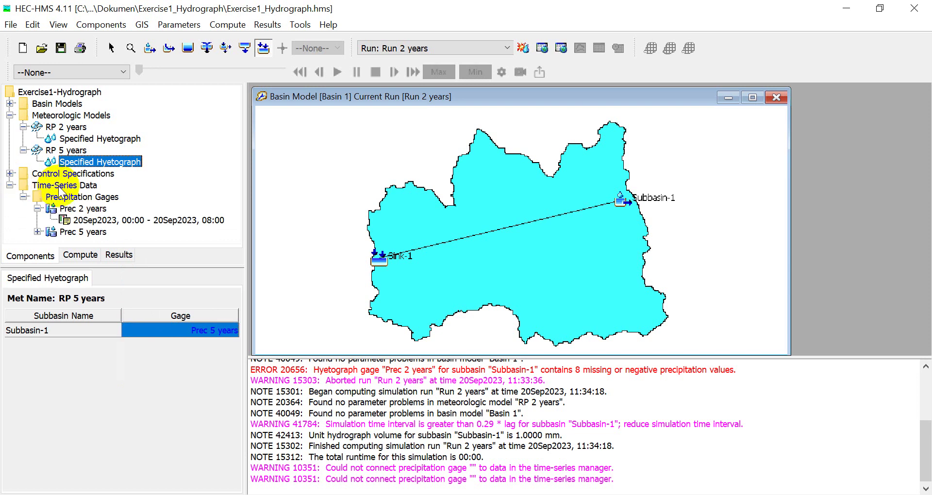
Copy the 20Sep2023 start date from the Prec 2 years gage's time window
click(37, 231)
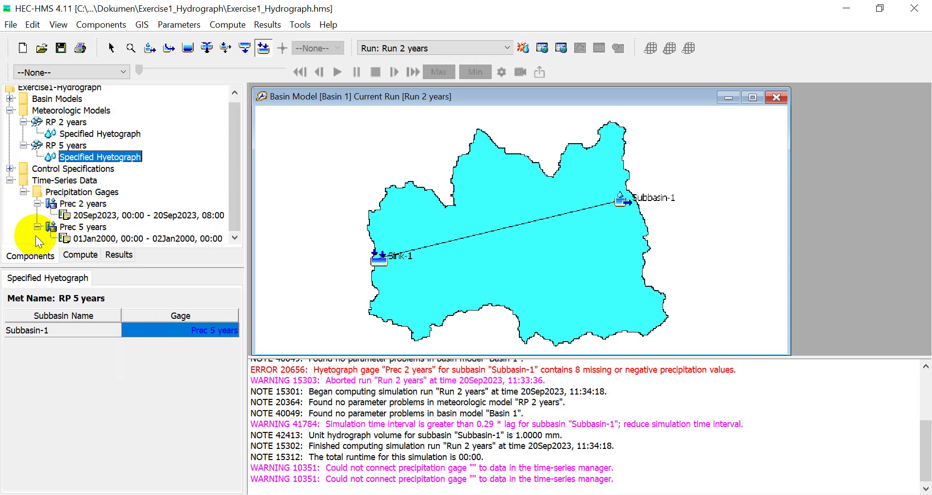
click(82, 227)
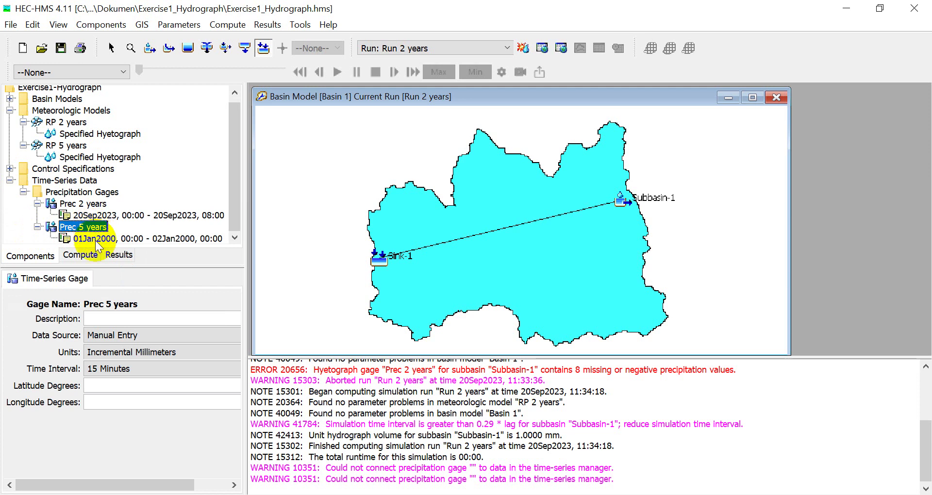
click(89, 237)
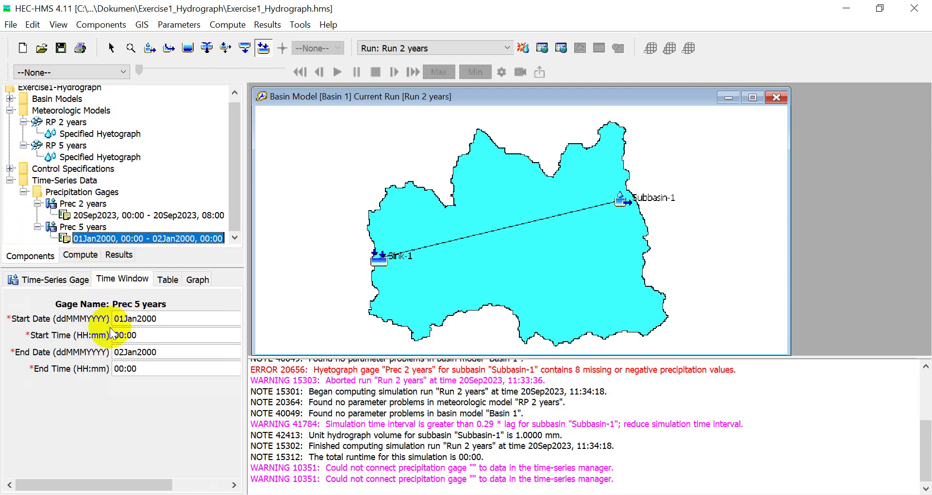
click(100, 215)
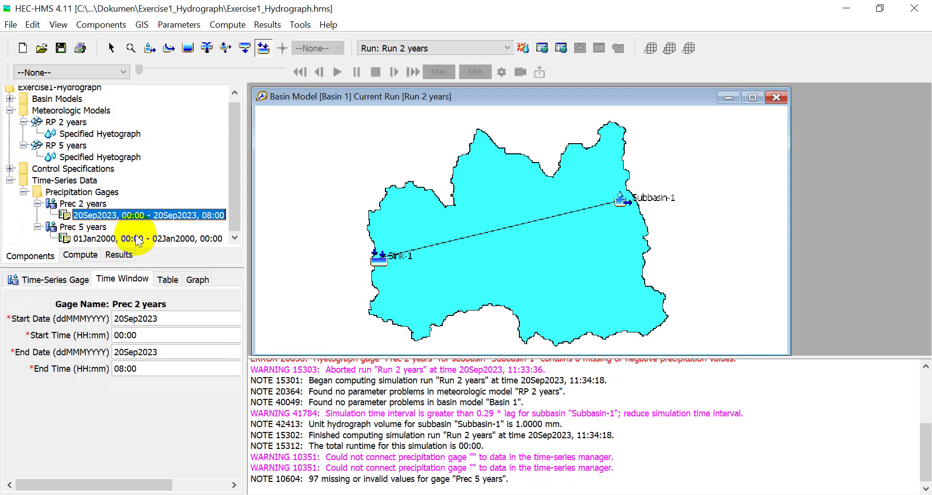
double_click(162, 321)
key(ctrl+c)
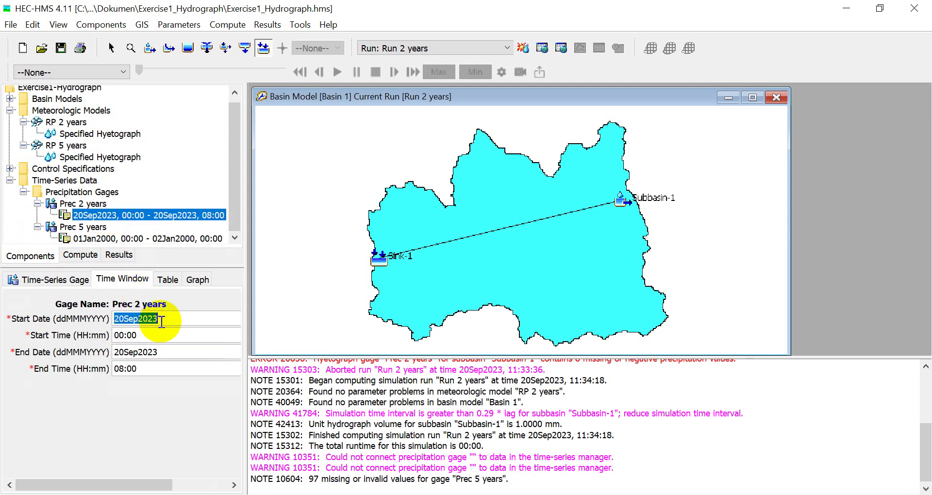
Give Prec 5 years a 20Sep2023 00:00–08:00 time window and show its precipitation table
click(122, 238)
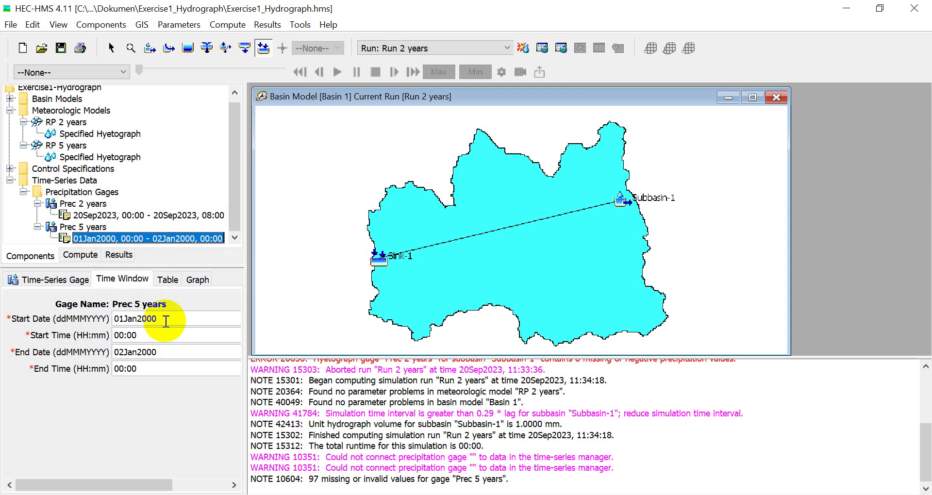
double_click(161, 320)
key(ctrl+v)
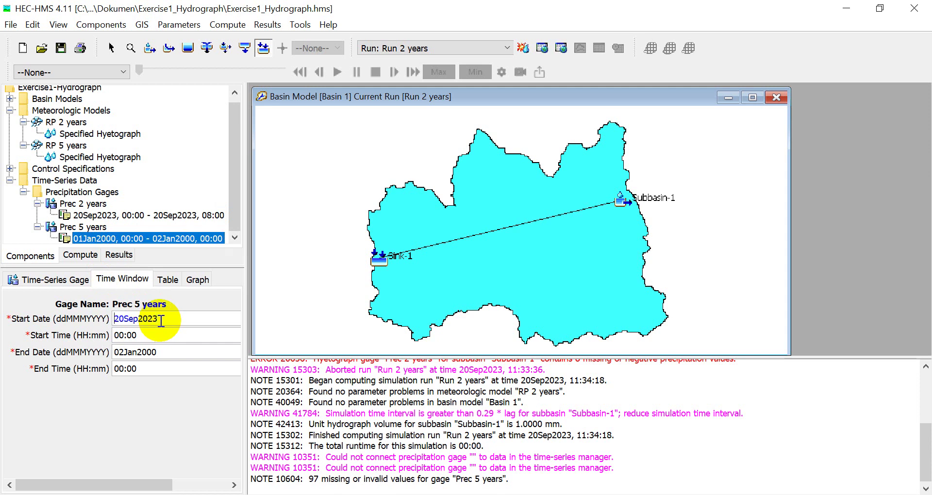
double_click(161, 353)
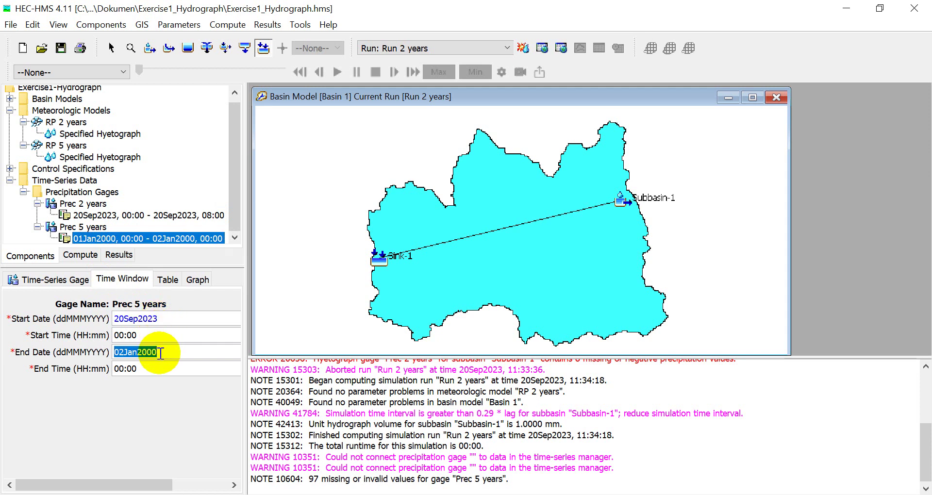
key(ctrl+v)
click(124, 369)
key(BackSpace)
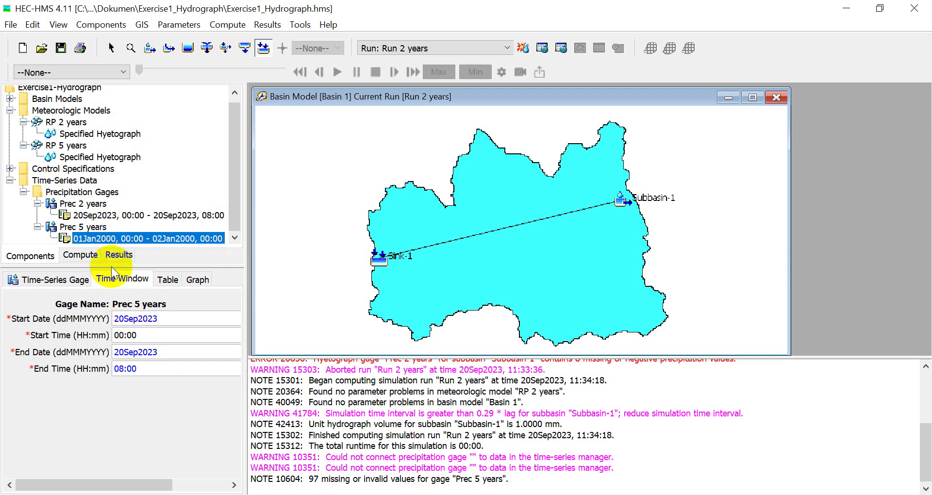
click(161, 279)
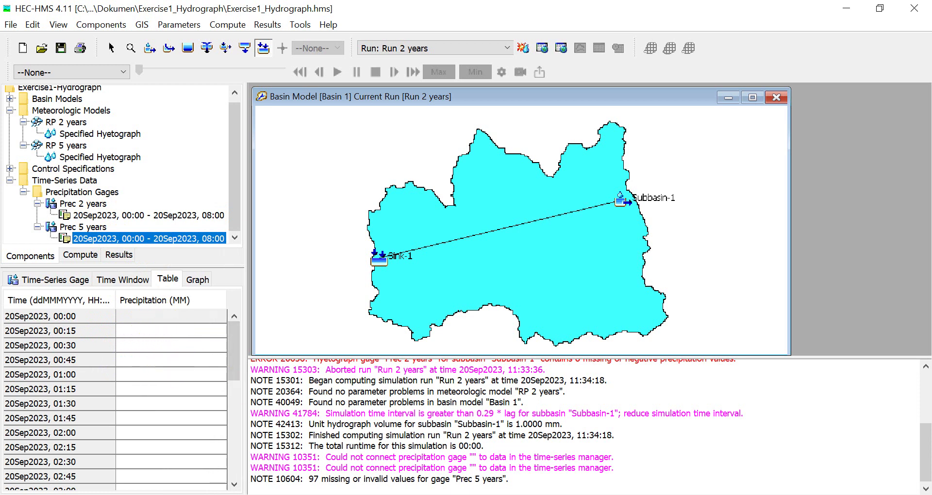
Copy the 24 five-year rainfall values in Excel cells L8:L31
click(570, 490)
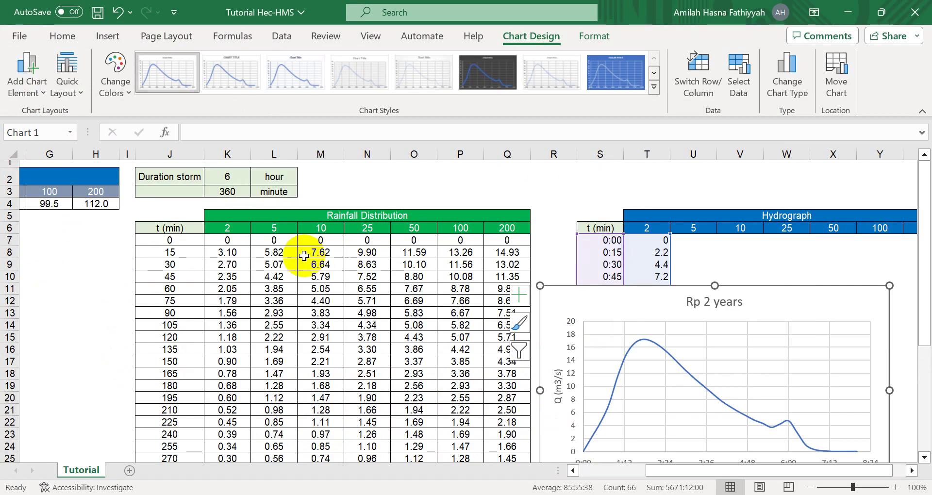
click(278, 252)
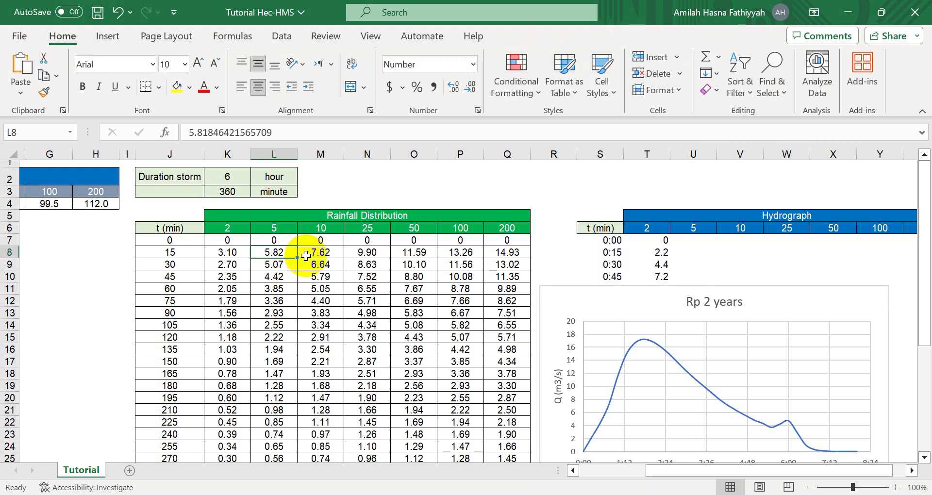
key(shift+Down)
key(shift+Down)
key(shift+Down)
key(shift+Down)
key(shift+Down)
key(shift+Down)
key(shift+Down)
key(shift+Down)
key(shift+Down)
key(shift+Down)
key(shift+Down)
key(shift+Down)
key(shift+Down)
key(shift+Down)
key(shift+Down)
key(shift+Down)
key(shift+Down)
key(shift+Down)
key(shift+Down)
key(shift+Down)
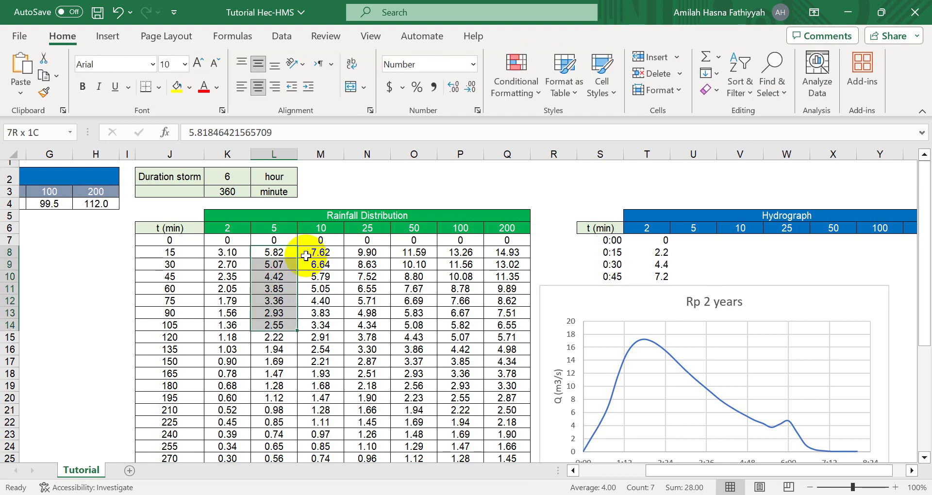
key(shift+Down)
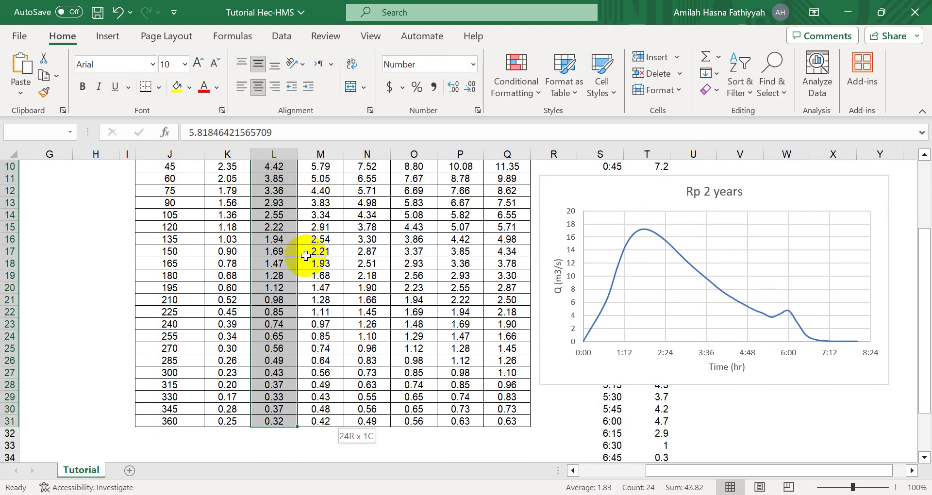
right_click(286, 253)
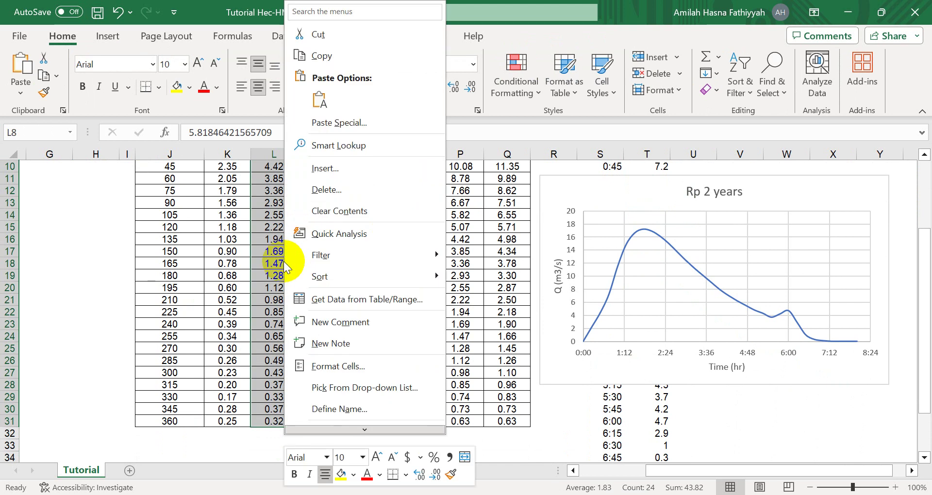
click(323, 57)
scroll(330, 93, up, 3)
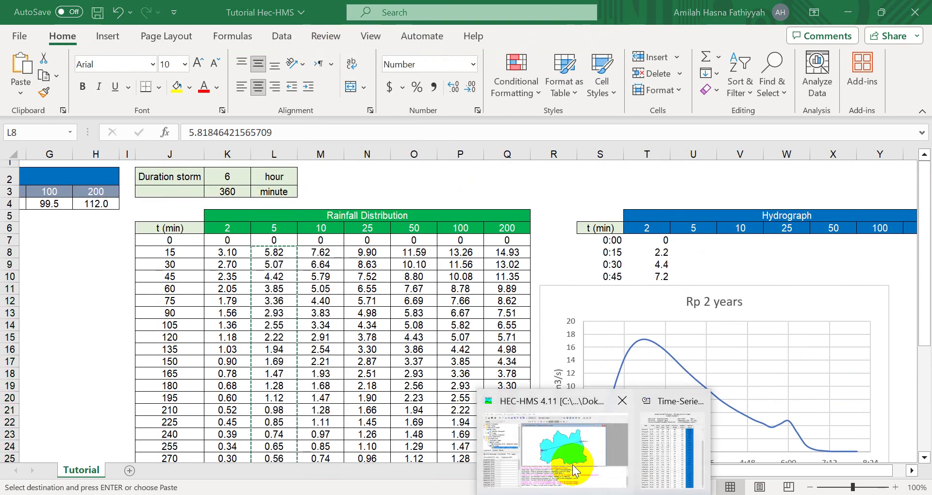
click(565, 455)
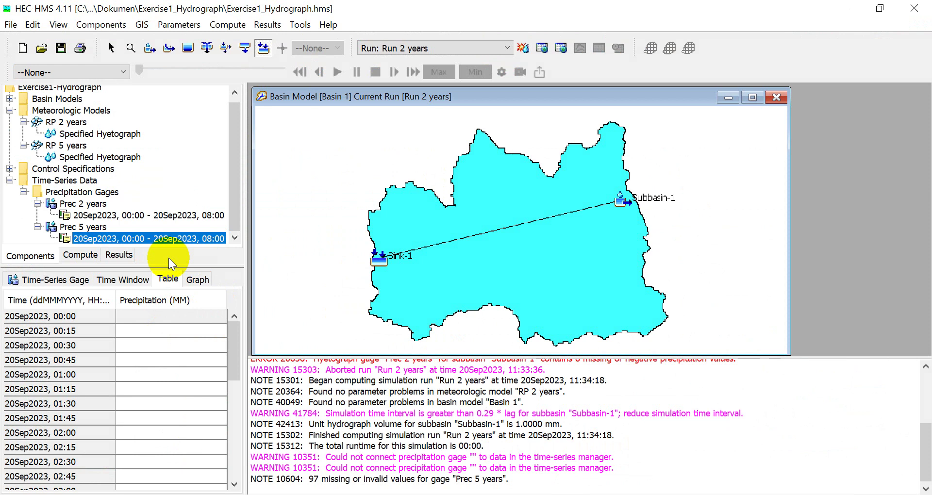
Paste the copied five-year rainfall into the Prec 5 years table starting at 00:15
click(174, 328)
key(ctrl+v)
scroll(176, 336, down, 7)
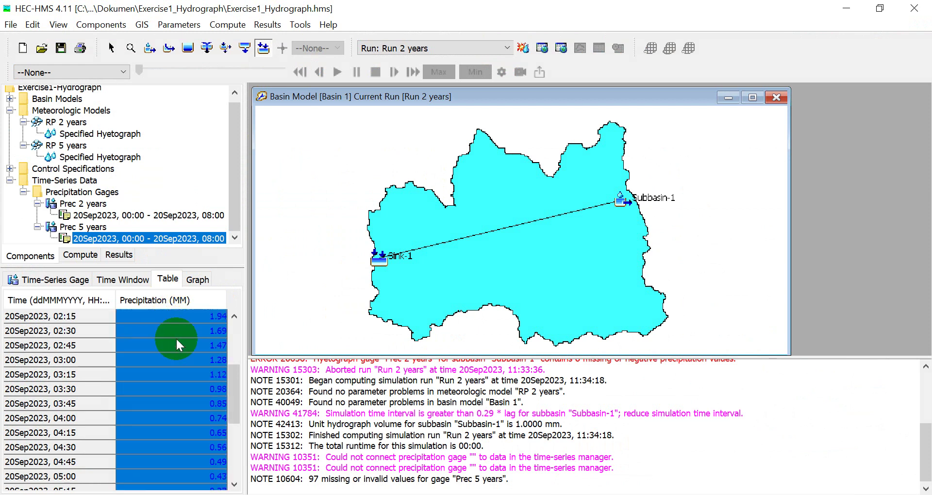
Fill the 06:15 through 08:00 precipitation rows with 0 and save the project
click(191, 381)
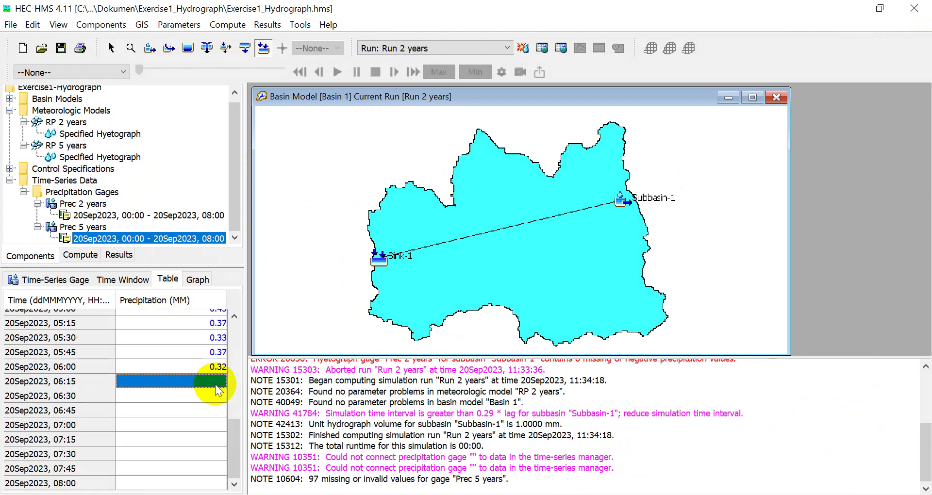
text(0)
key(Return)
text(0)
key(Return)
text(0)
key(Return)
key(Return)
text(0)
key(Return)
text(00)
key(Return)
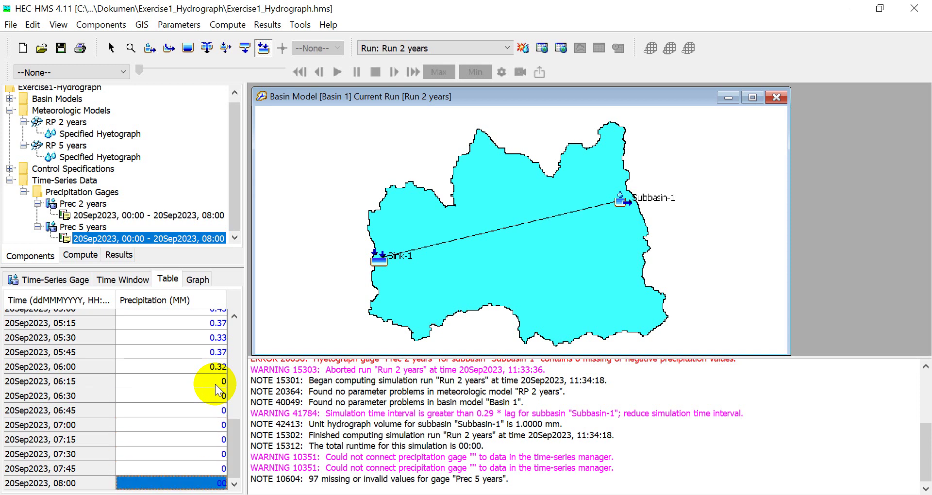
click(61, 48)
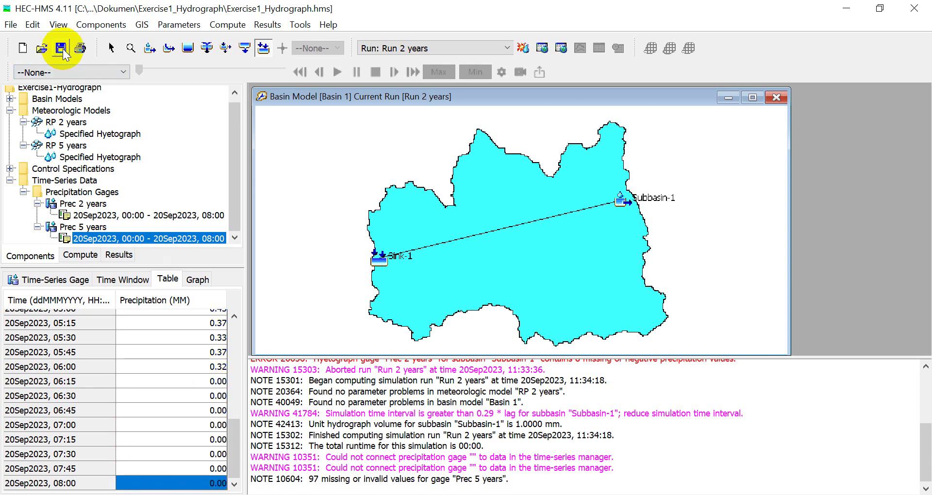
Create the simulation run 'Run 5 years' using Basin 1, RP 5 years and Control 1
click(81, 254)
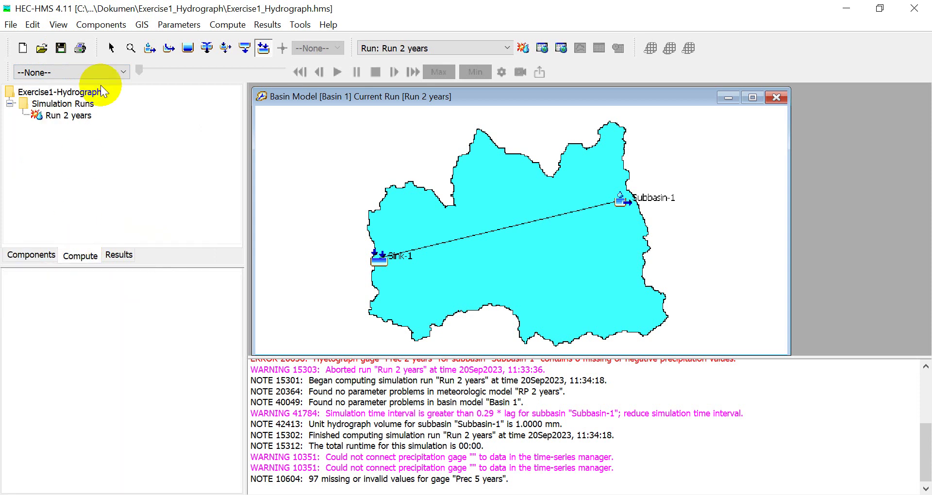
click(224, 25)
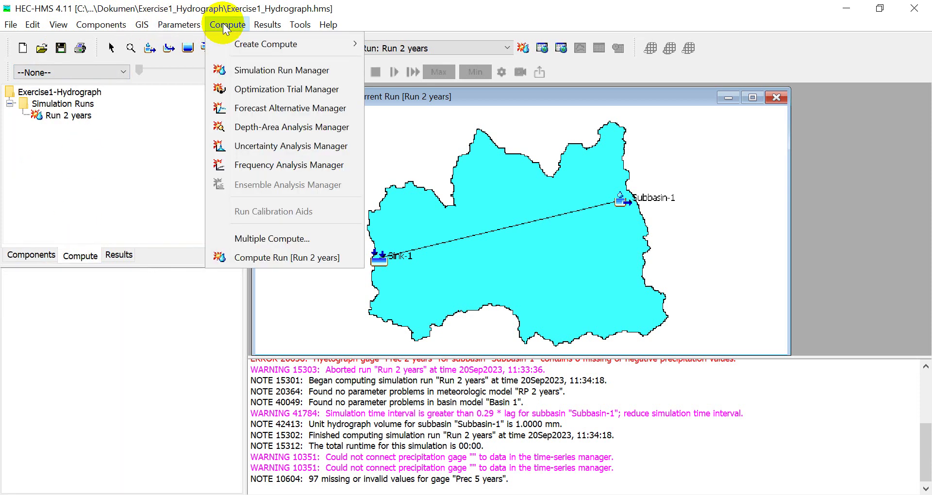
mouse_move(301, 46)
click(392, 42)
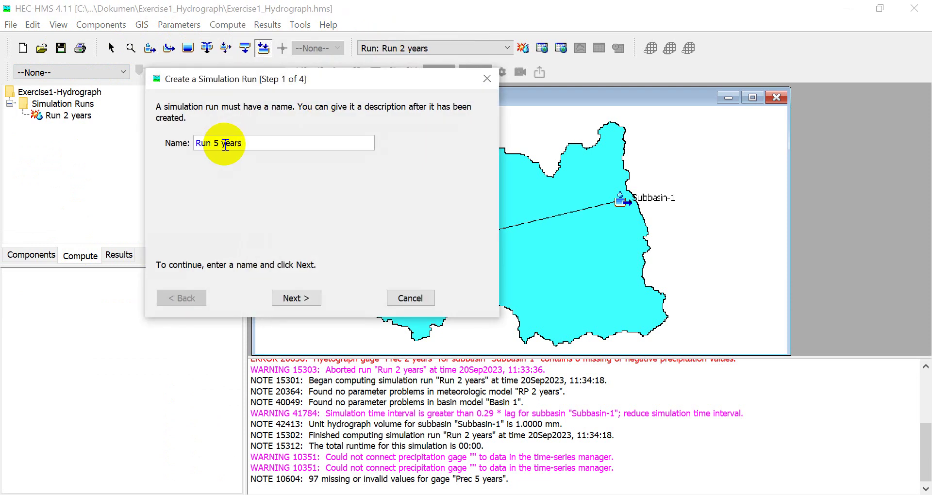
click(308, 298)
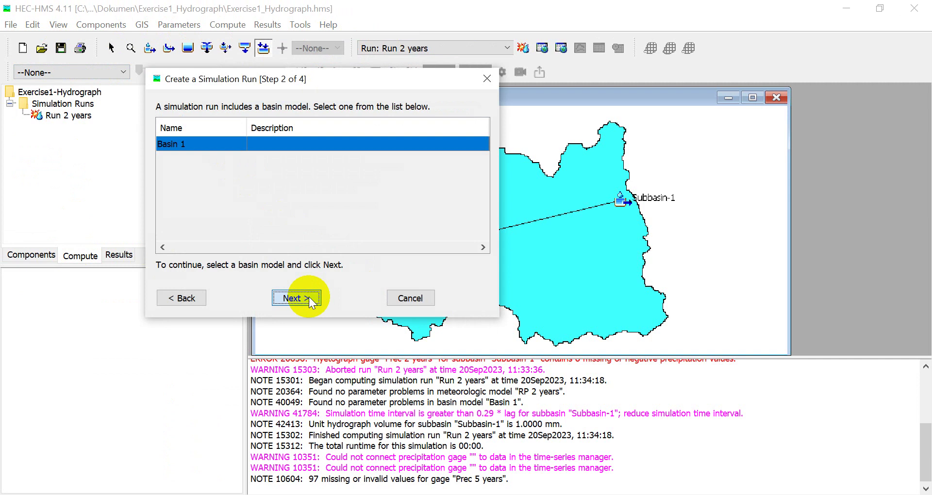
click(310, 300)
click(196, 170)
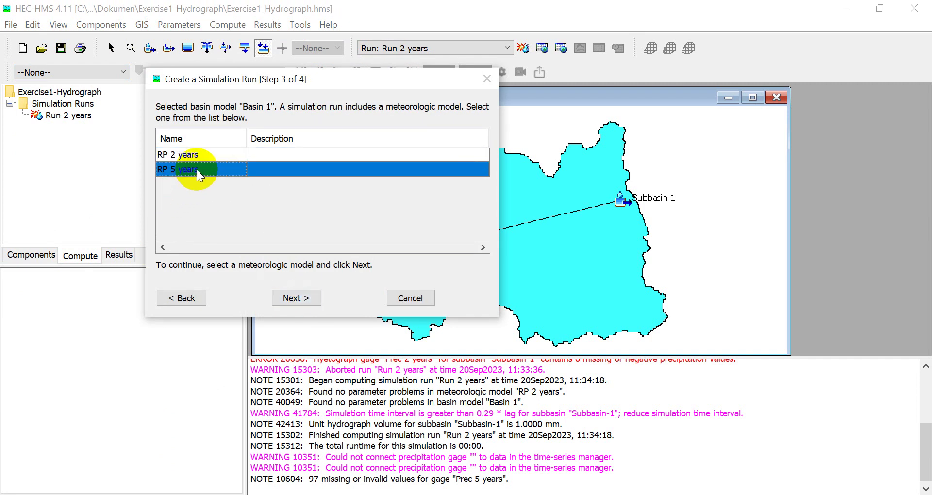
click(286, 299)
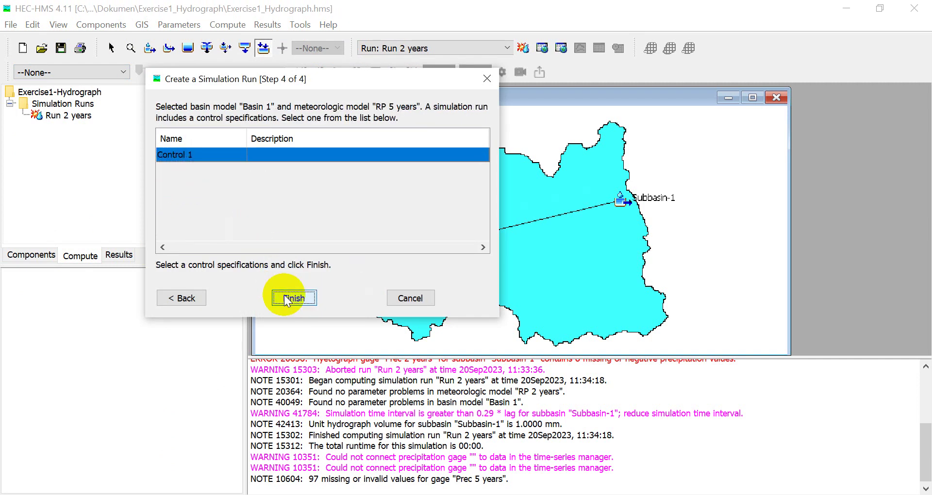
click(285, 296)
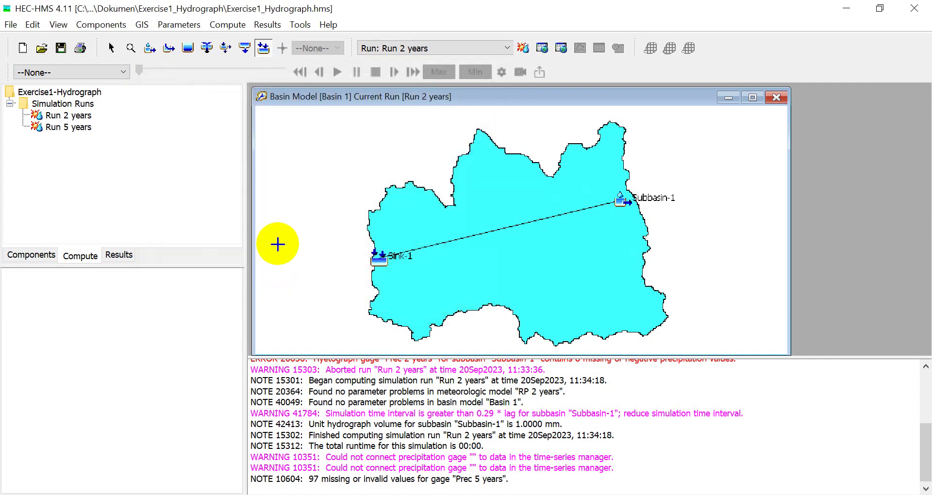
right_click(58, 130)
Compute Run 5 years, then expand its Subbasin-1 results and view the hydrograph peaking near 55 m³/s
click(97, 139)
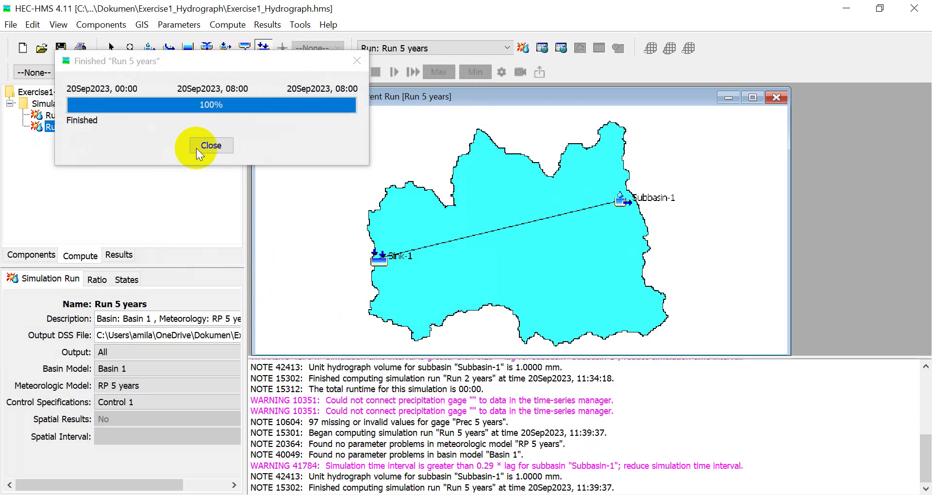
click(211, 145)
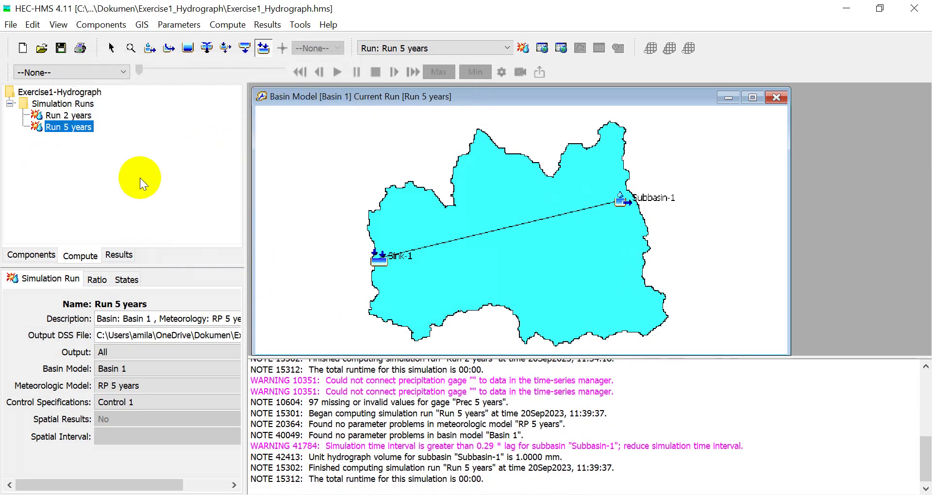
click(119, 254)
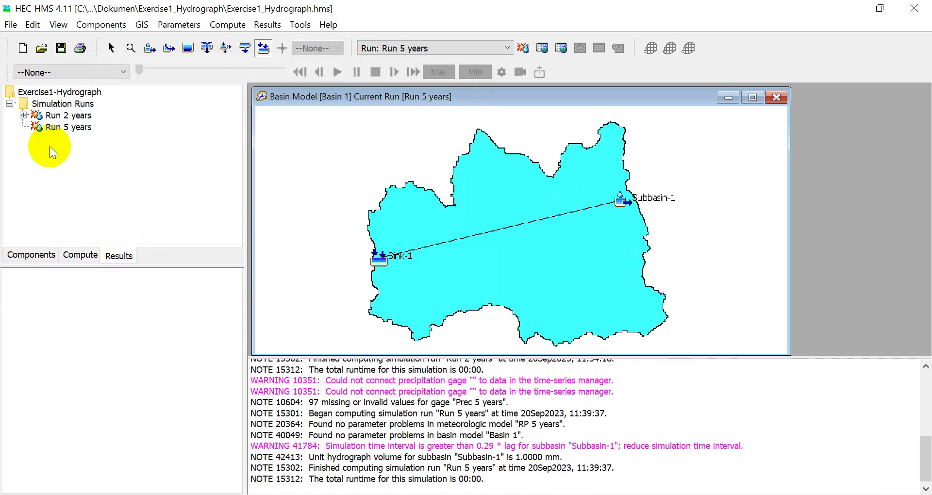
double_click(48, 127)
double_click(72, 163)
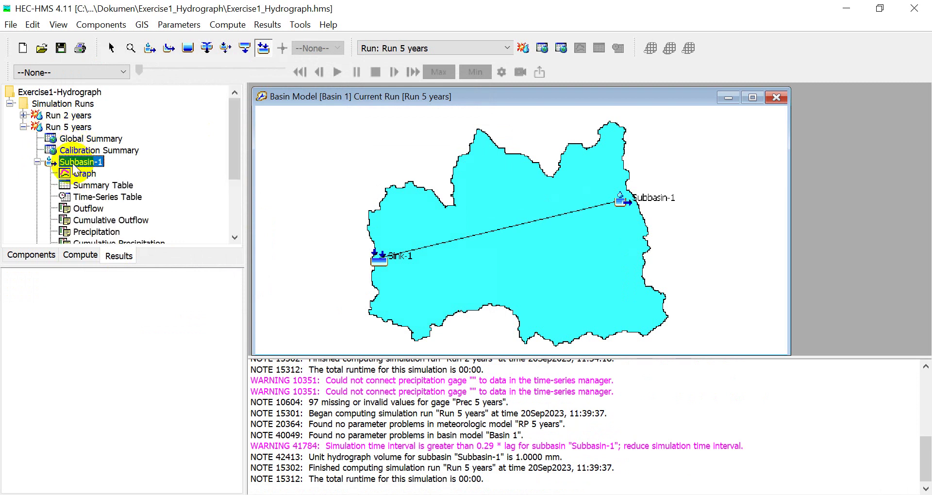
click(77, 172)
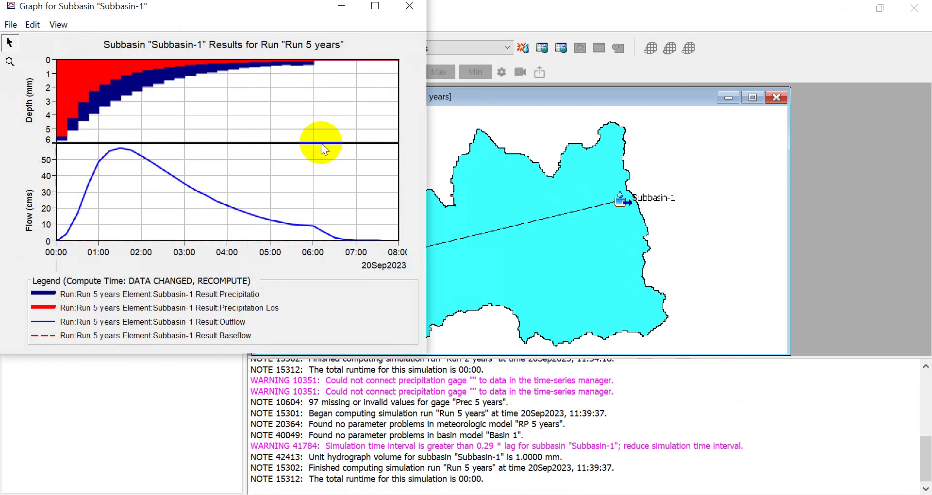
click(411, 11)
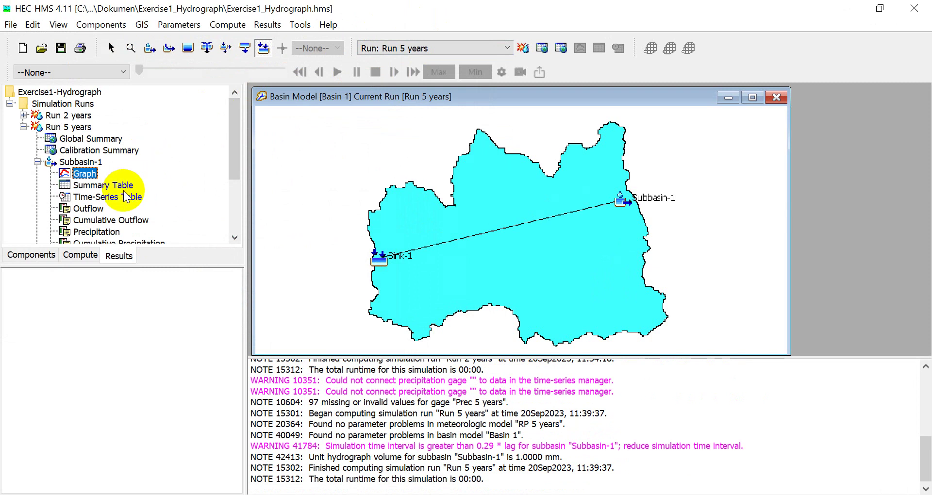
Copy the Total Flow column from Subbasin-1's Run 5 years time-series table, peaking at 57.1 m³/s
click(104, 197)
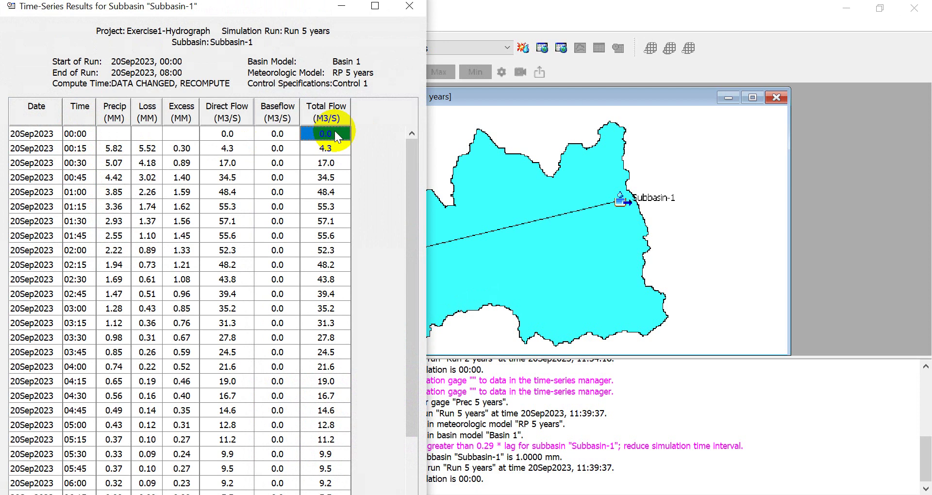
key(shift+Down)
key(shift+Down)
key(shift+Down)
key(shift+Down)
key(shift+Down)
key(shift+Down)
key(shift+Down)
key(shift+Down)
key(shift+Down)
key(shift+Down)
key(shift+Down)
key(shift+Down)
key(shift+Down)
key(shift+Down)
key(shift+Down)
key(shift+Down)
key(shift+Down)
key(shift+Down)
key(shift+Down)
key(shift+Down)
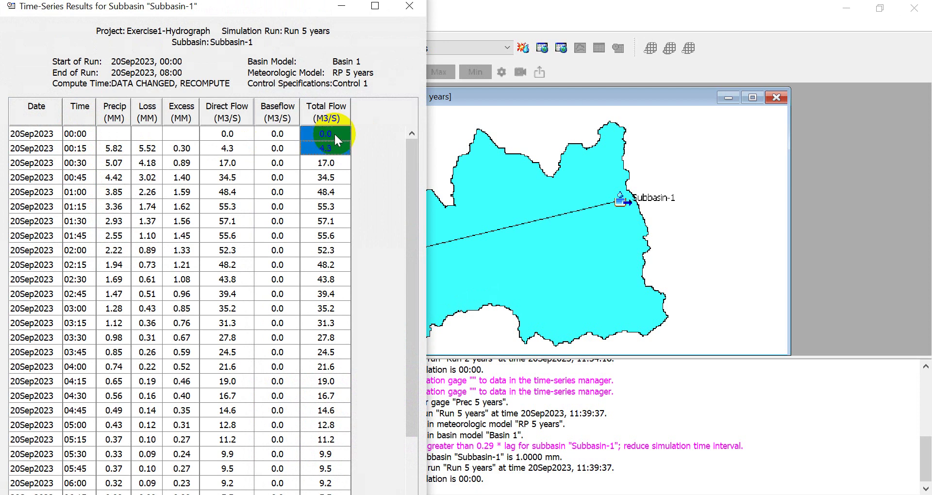
key(shift+Down)
key(shift+Down)
key(shift+Down)
key(shift+Down)
key(shift+Down)
key(shift+Down)
key(shift+Down)
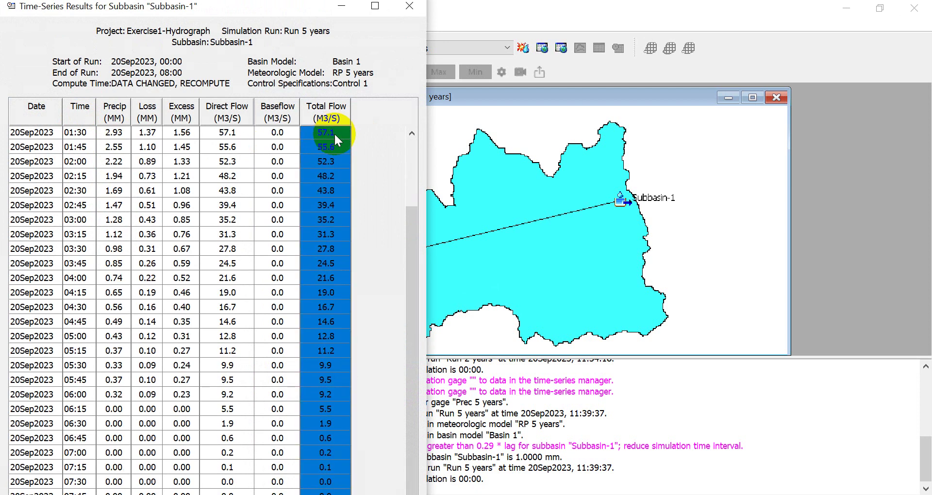
right_click(333, 133)
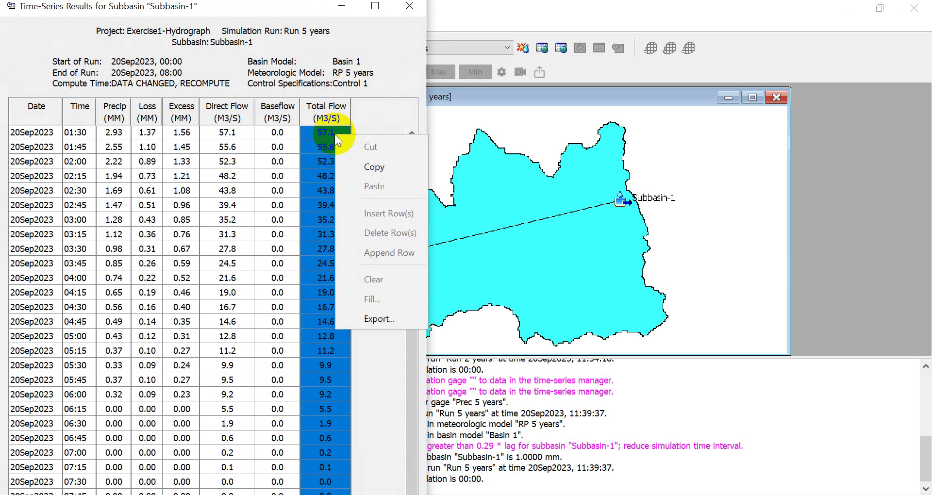
click(381, 168)
Move the Rp 2 years chart left and paste the 5-year flows into column U from U7
key(alt+Tab)
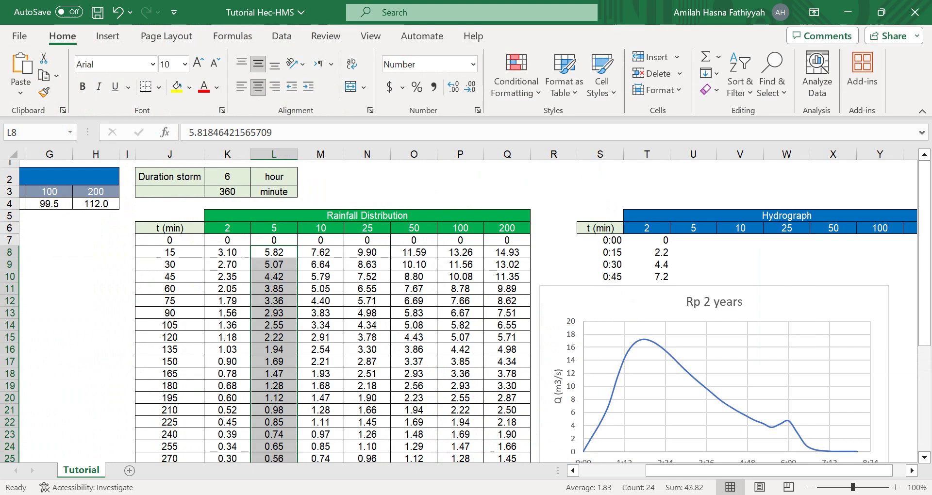
drag(539, 240, 178, 226)
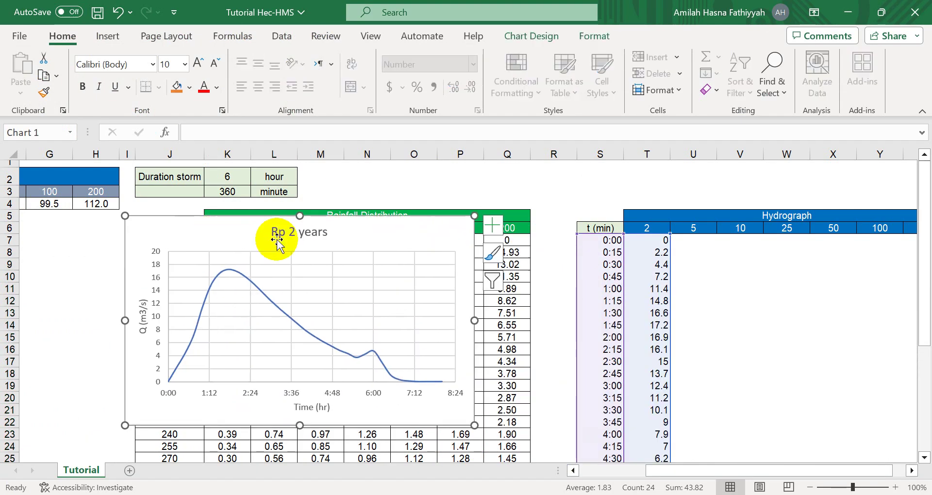
click(698, 240)
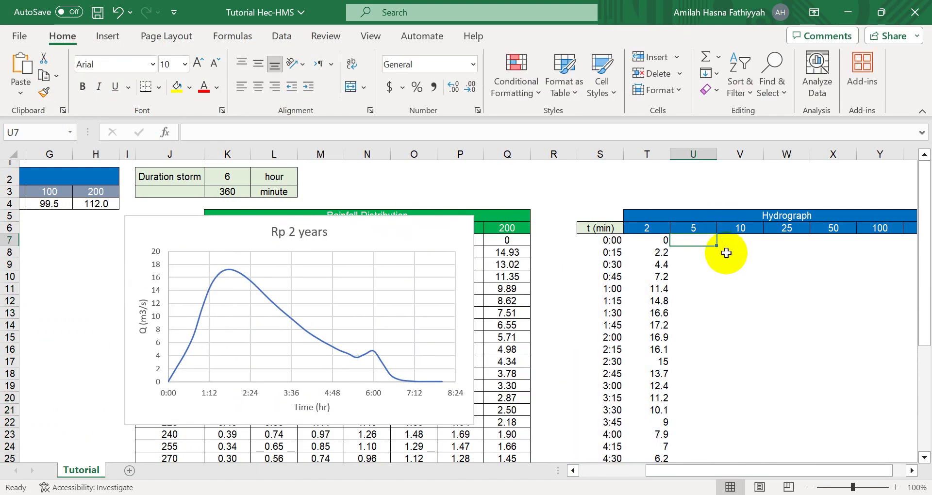
key(ctrl+v)
click(412, 233)
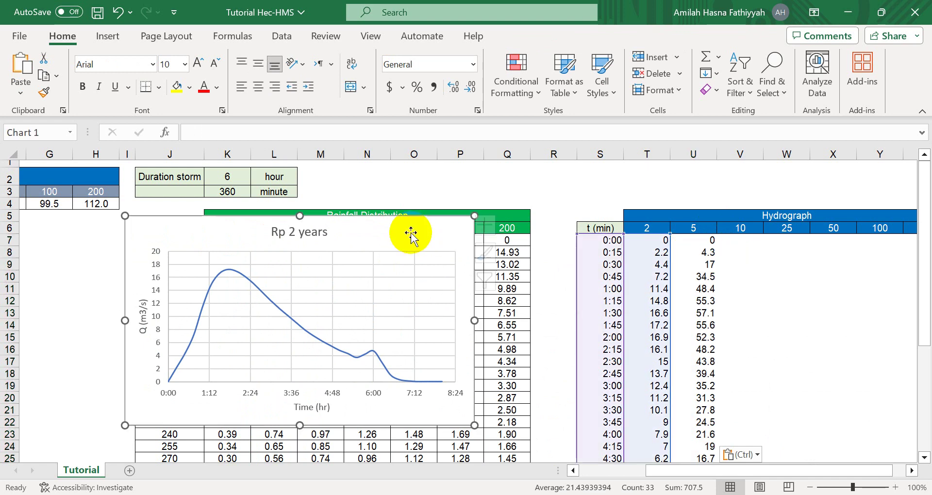
right_click(411, 238)
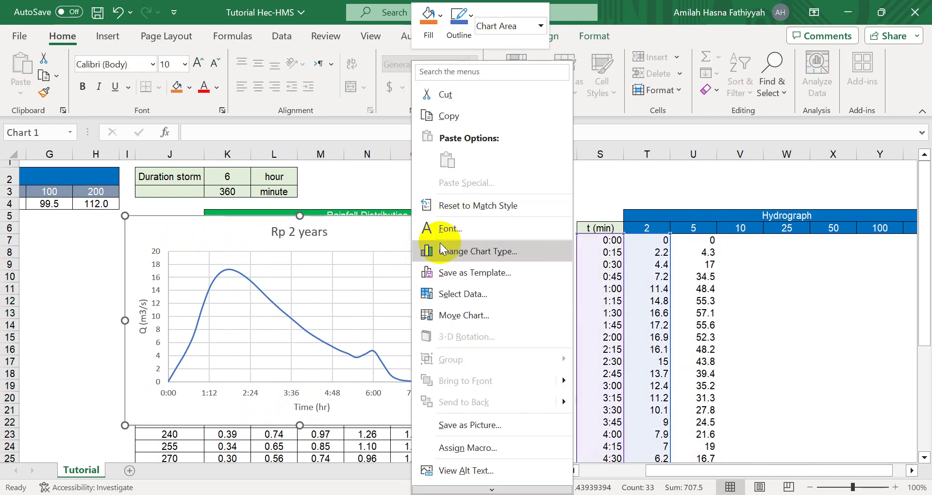
click(461, 294)
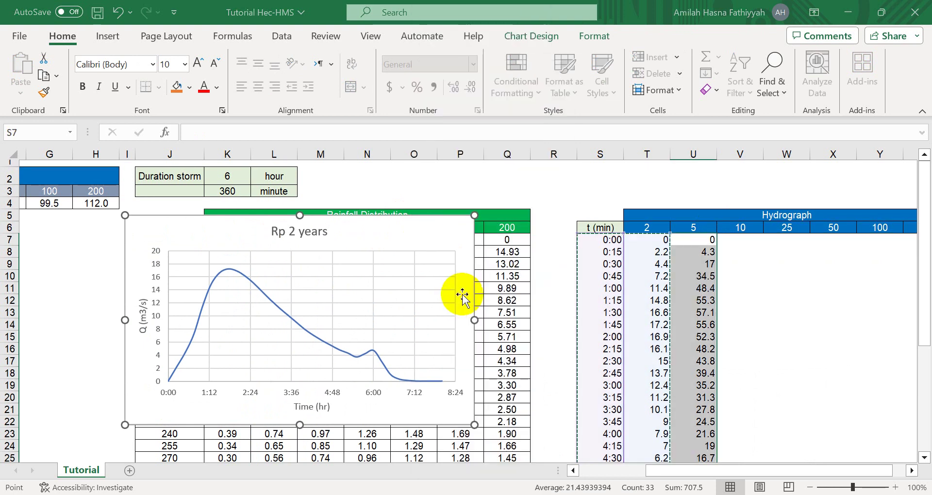
Add a new chart series named Rp 5 years with time values starting at S7
click(77, 246)
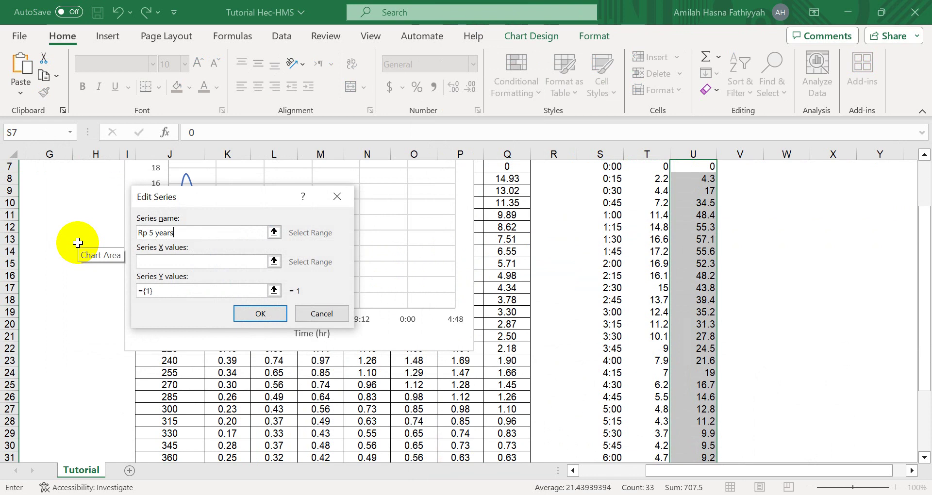
click(274, 261)
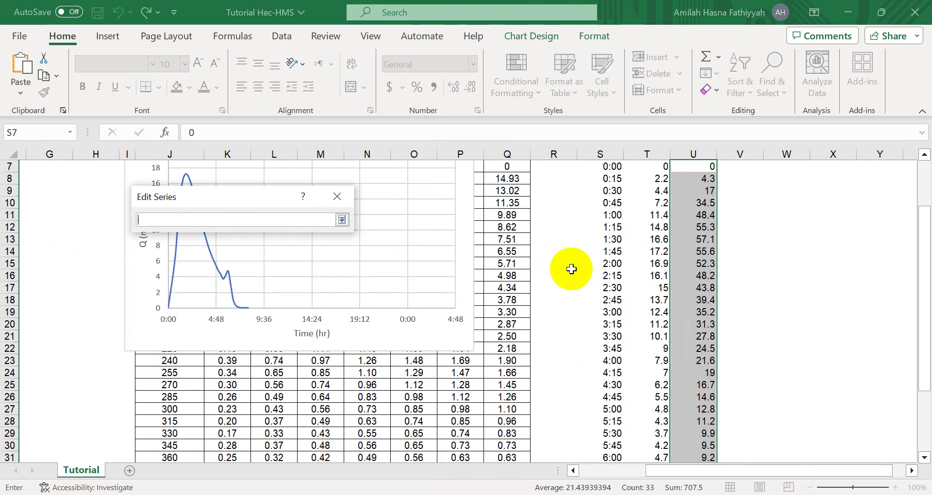
scroll(614, 267, up, 2)
click(612, 242)
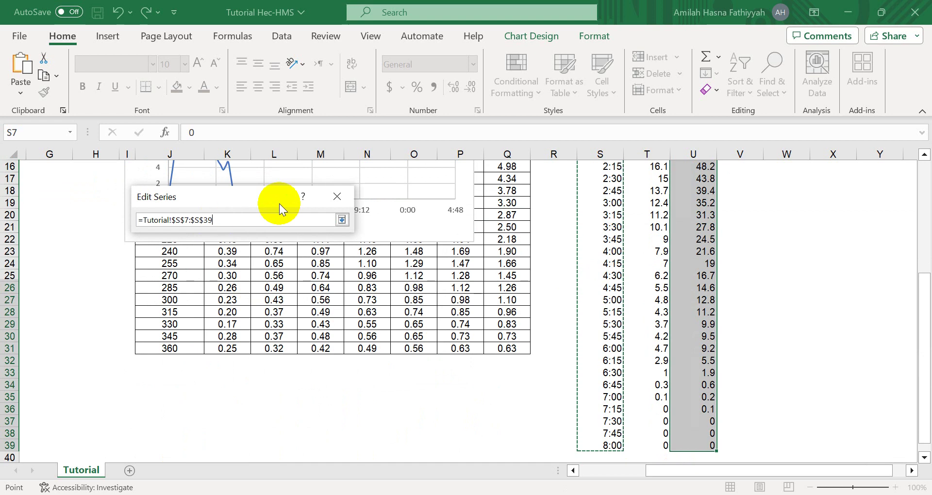
click(342, 220)
Set the Rp 5 years flow values to U7:U39 and apply the series to the chart
click(274, 291)
click(275, 291)
scroll(786, 322, up, 5)
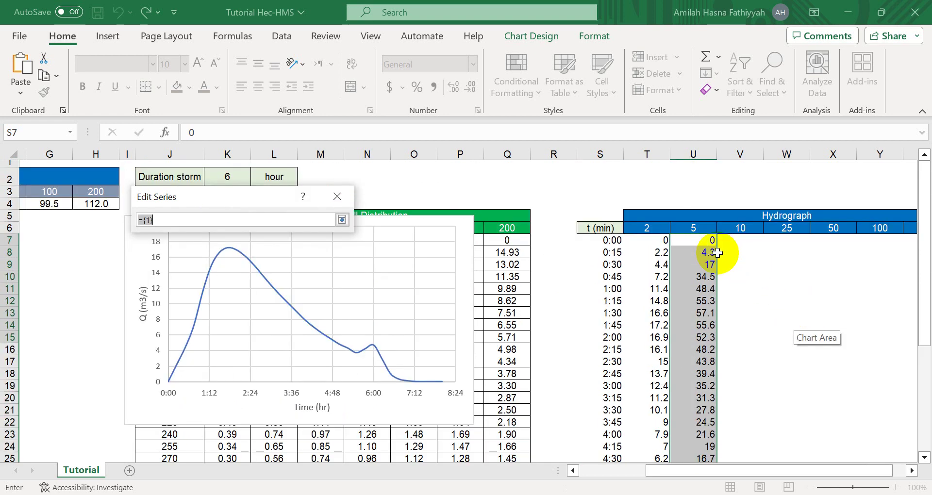
click(702, 241)
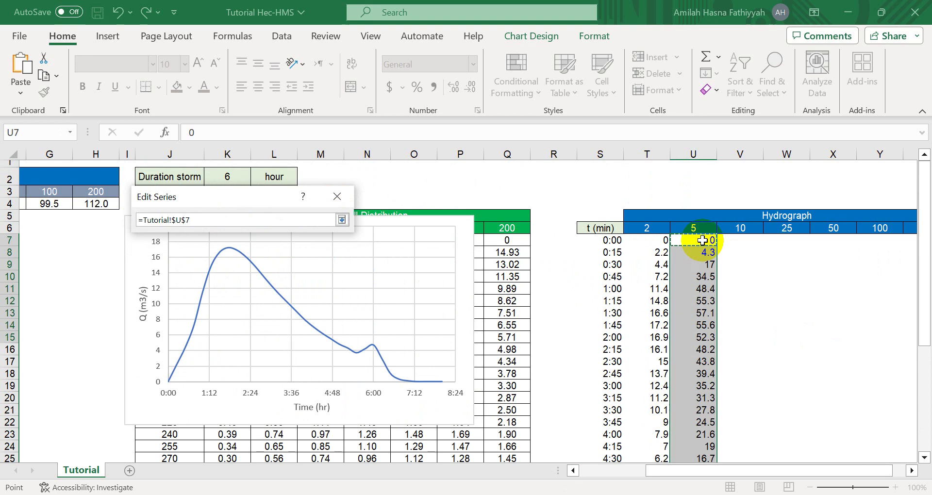
key(ctrl+shift+Down)
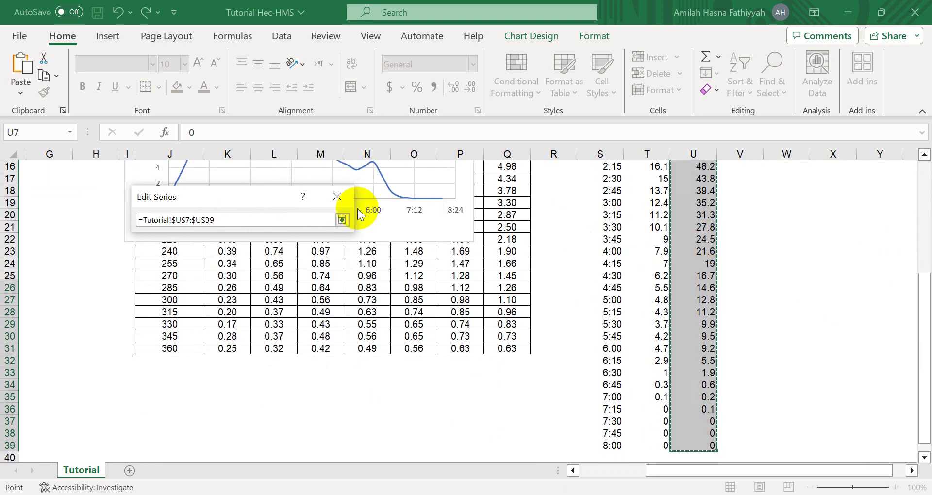
click(342, 220)
click(273, 316)
click(272, 316)
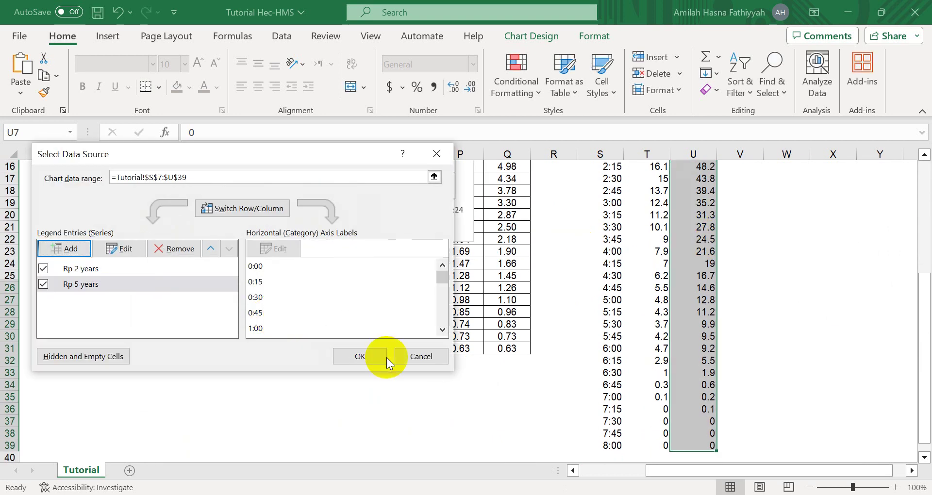
click(378, 356)
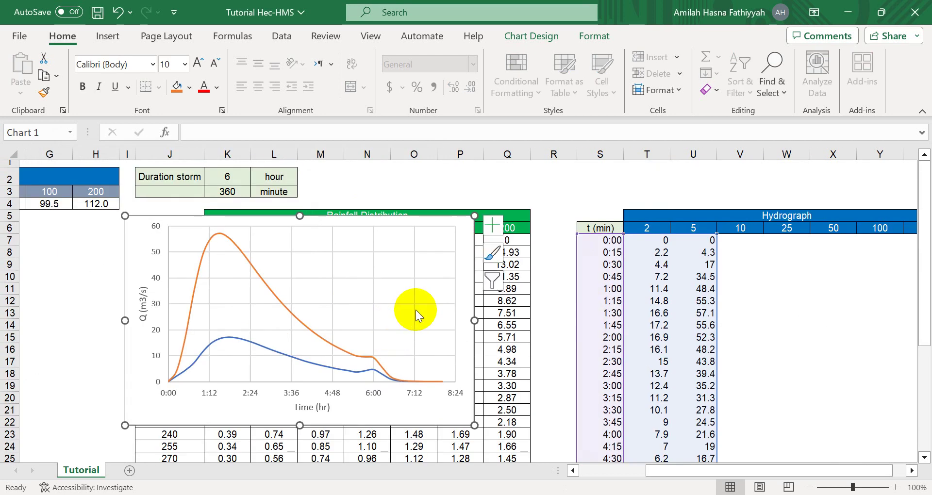
Add a legend to the hydrograph chart and remove its gridlines
click(493, 224)
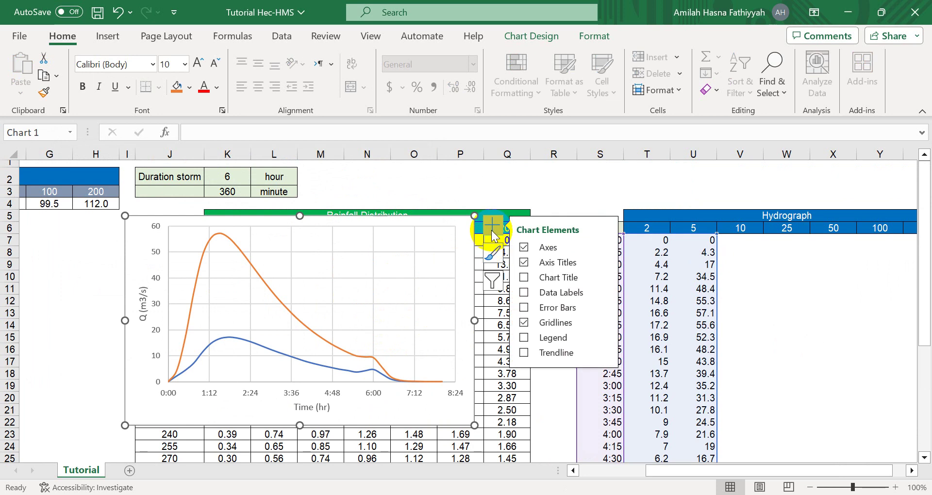
click(523, 337)
drag(430, 229, 612, 230)
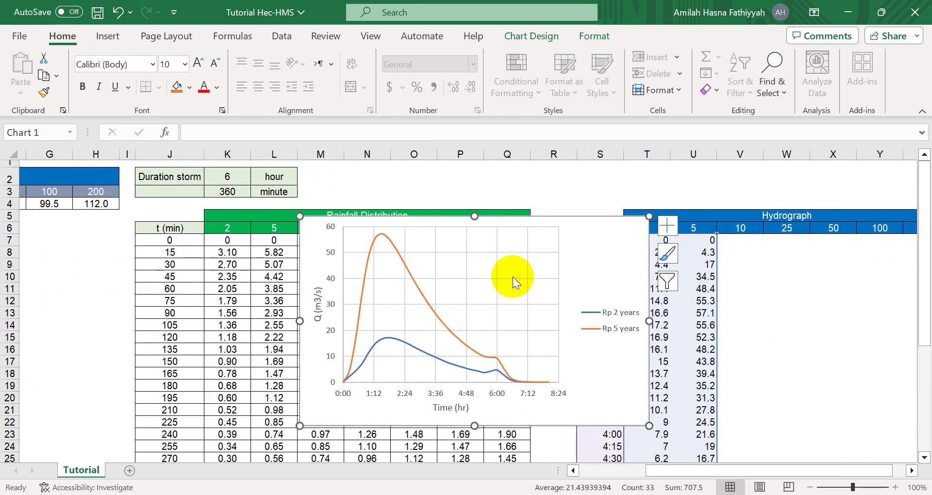
click(667, 226)
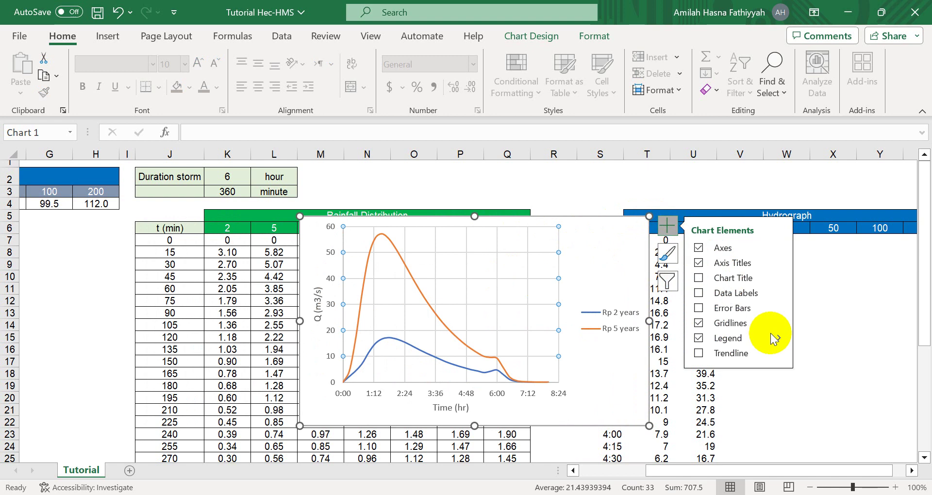
click(732, 328)
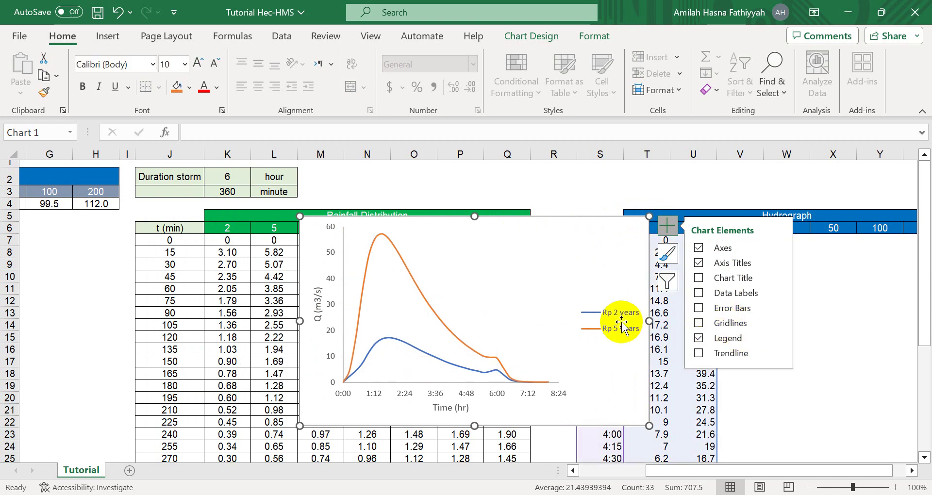
Widen the chart's plot area and move the chart up and right over the table
click(558, 371)
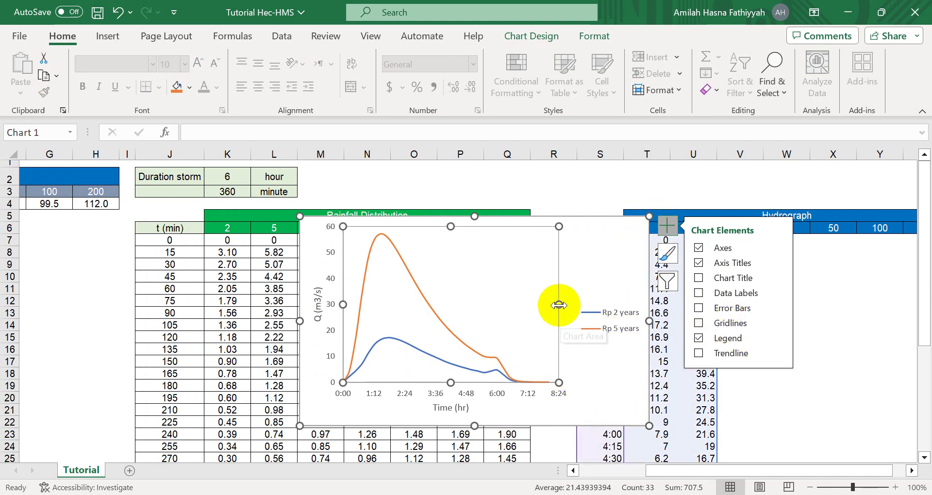
drag(600, 304, 627, 303)
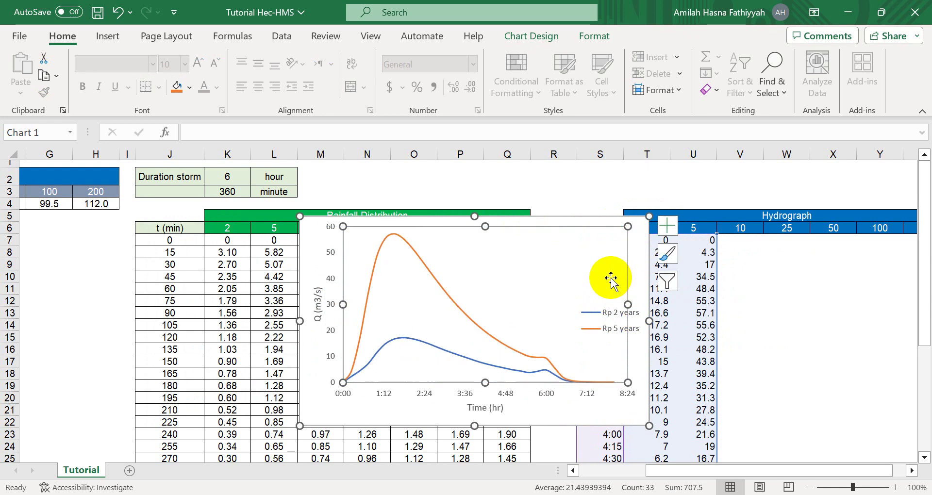
click(838, 319)
click(593, 229)
drag(592, 229, 630, 245)
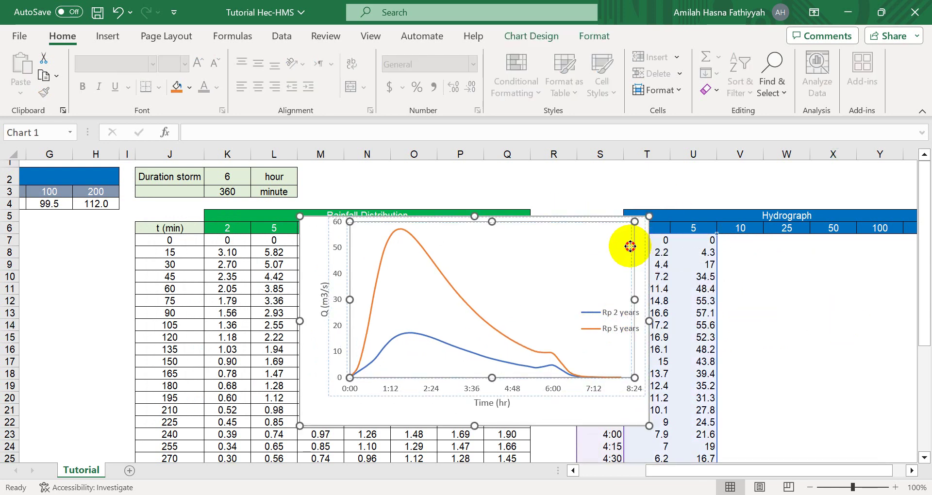
click(644, 236)
click(805, 293)
click(643, 239)
drag(643, 240, 664, 199)
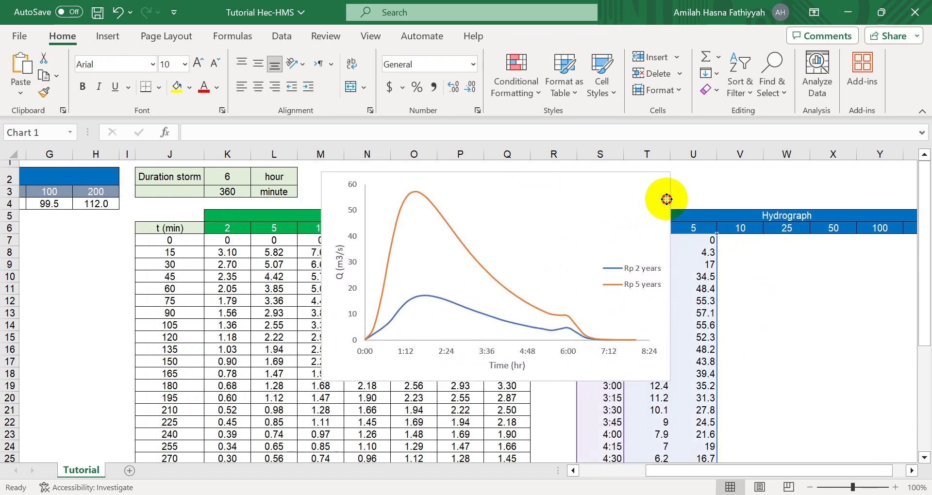